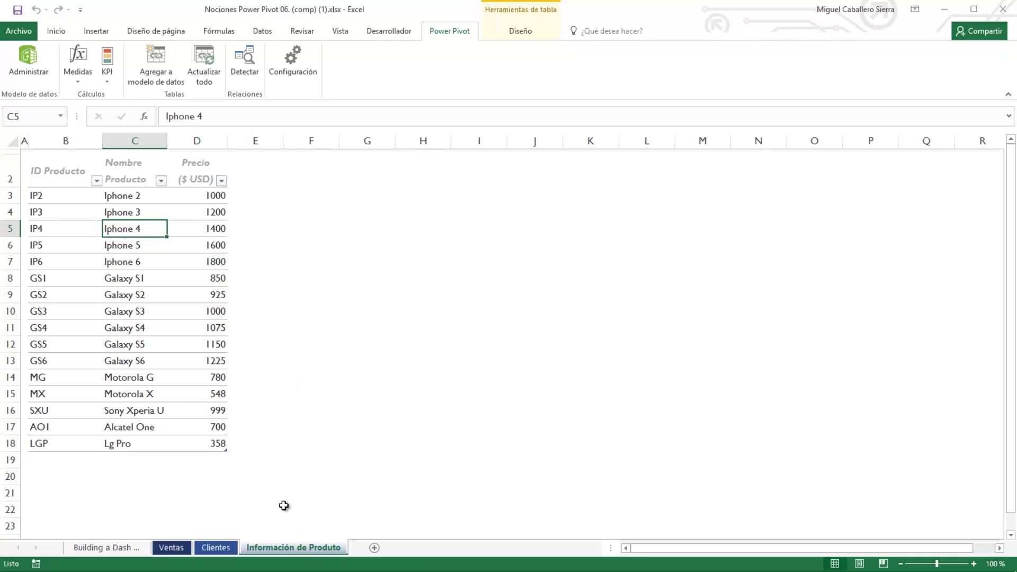
# Create a PivotTable on a new worksheet, using this workbook's data model as its source.
pyautogui.click(98, 32)
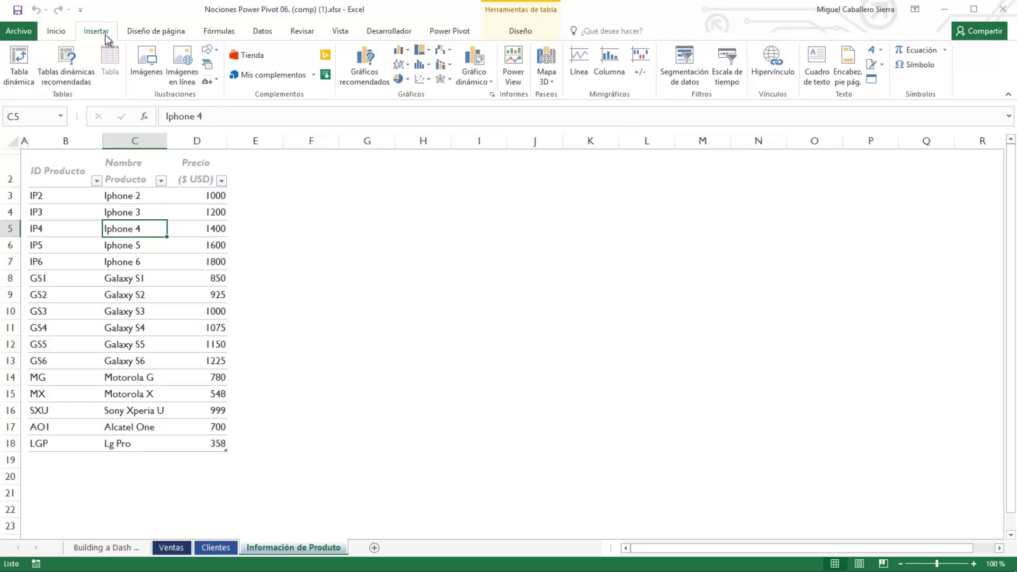
pyautogui.click(19, 63)
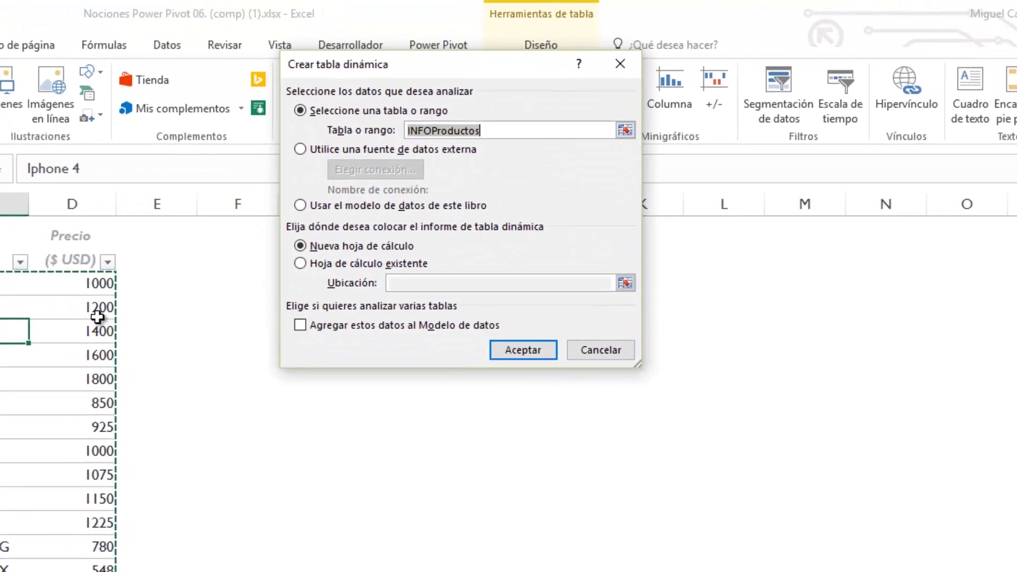
pyautogui.click(344, 160)
pyautogui.click(268, 322)
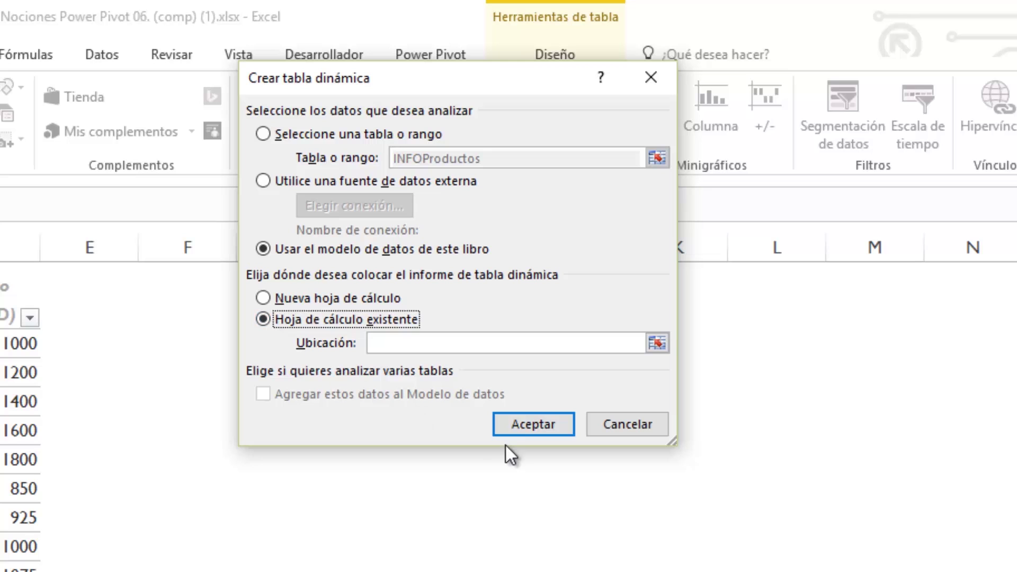
pyautogui.click(275, 300)
pyautogui.click(531, 426)
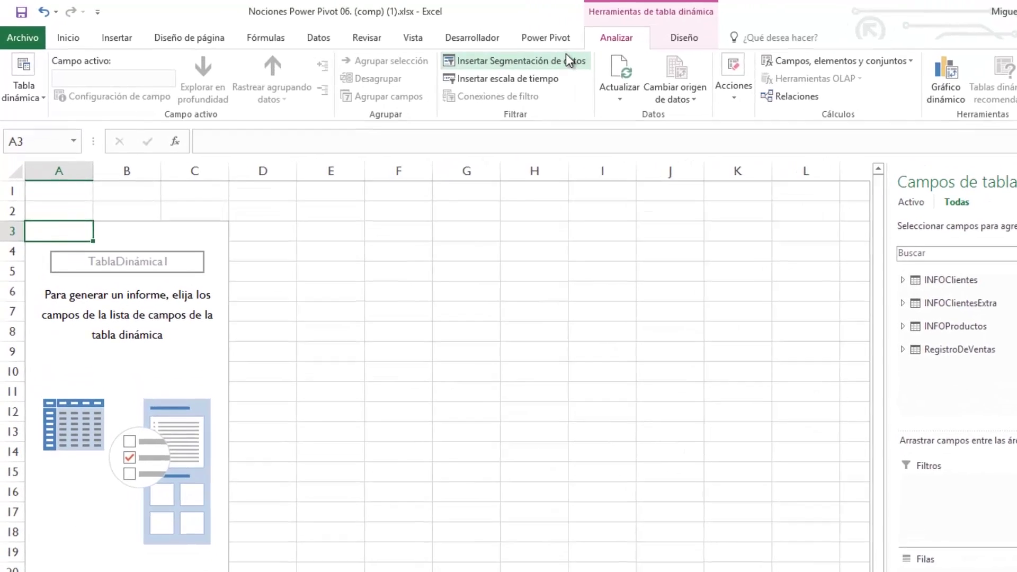
# Start a new Power Pivot measure in the RegistroDeVentas table and name it Ingresos Tot.
pyautogui.click(556, 36)
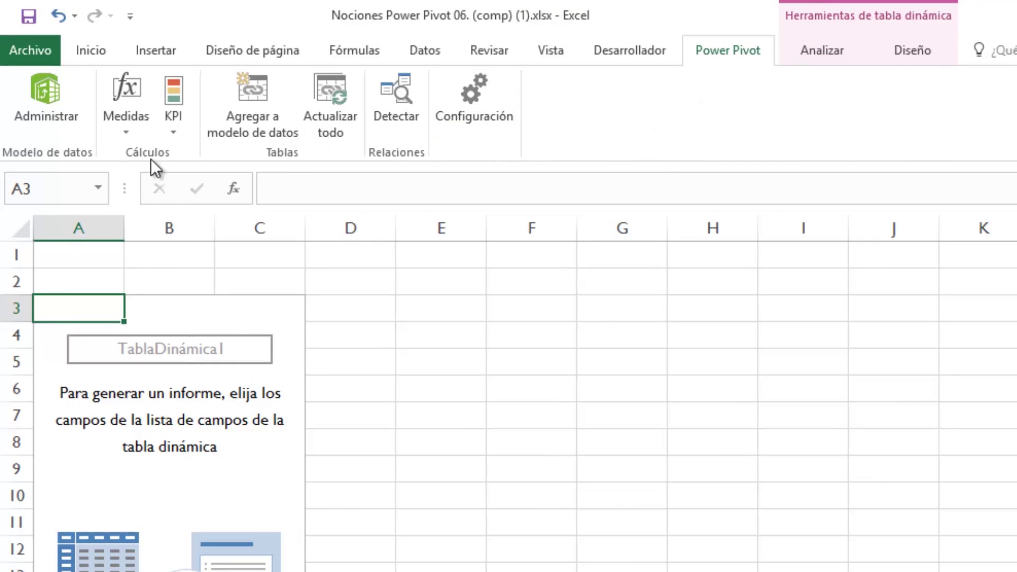
pyautogui.click(127, 128)
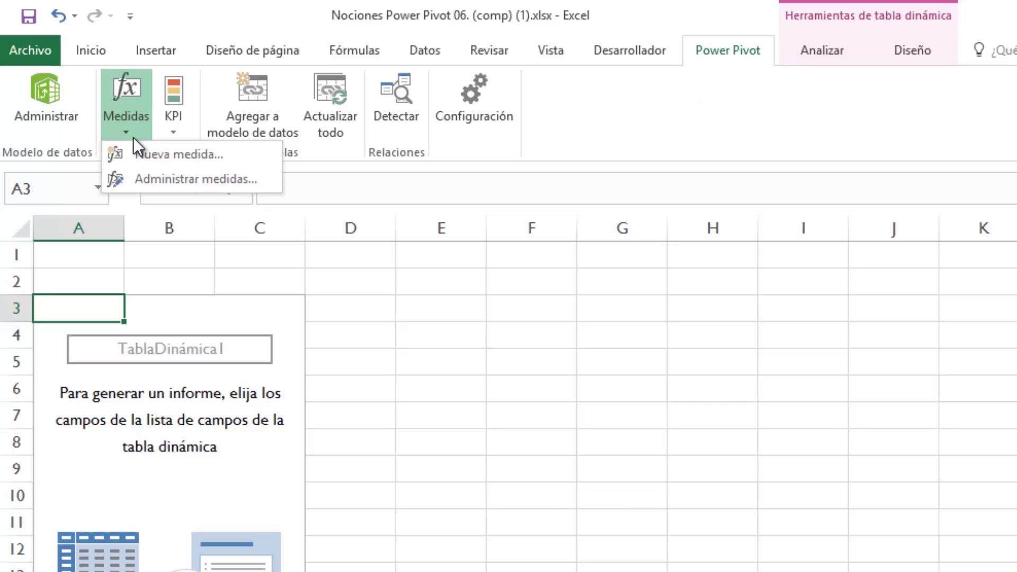
pyautogui.click(141, 153)
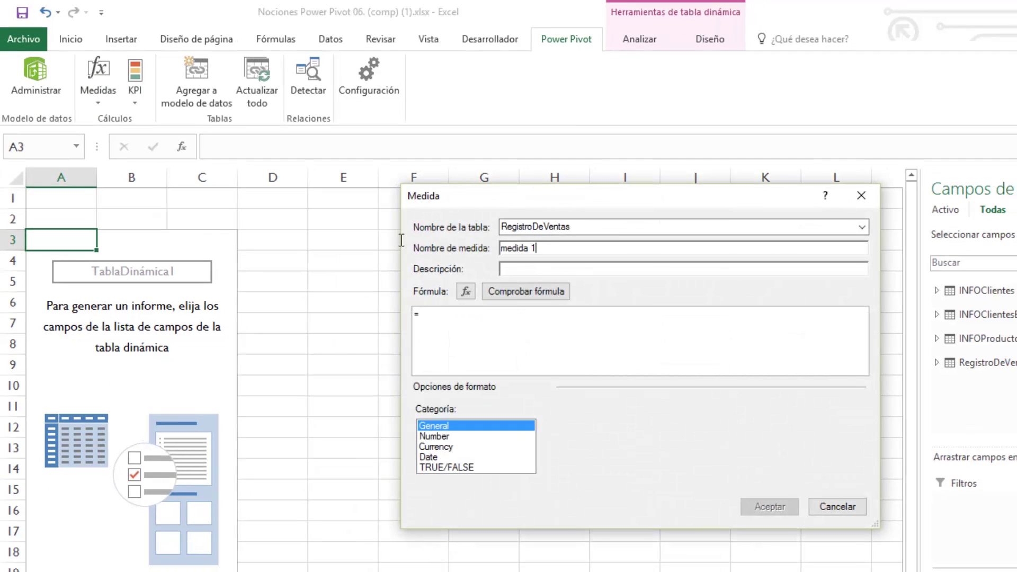
pyautogui.write('In')
# Enter the measure's formula as =SUM(RegistroDeVentas[Ingreso ($)]).
pyautogui.write('SUM(')
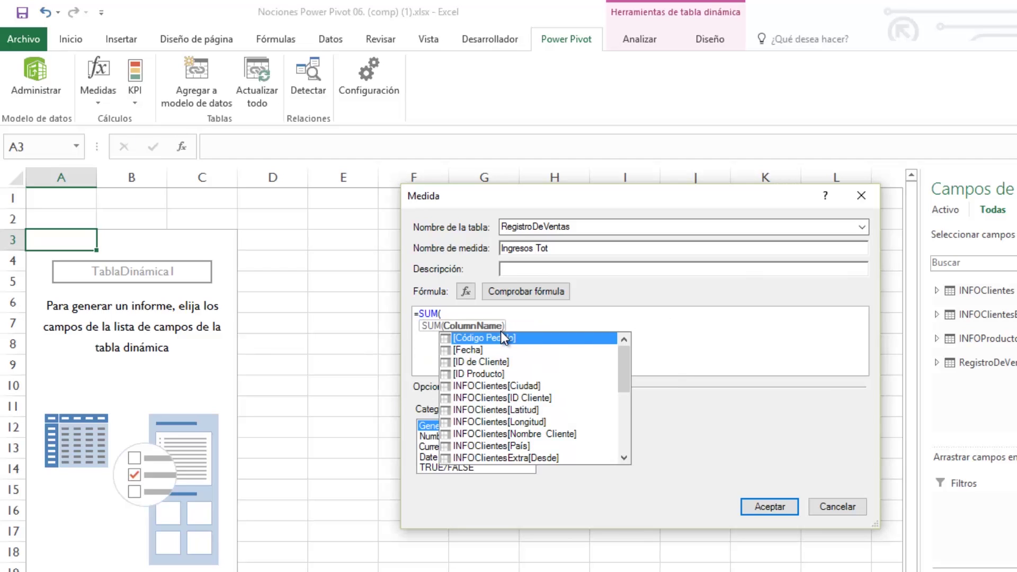
pyautogui.write('RE')
pyautogui.press('Down')
pyautogui.press('Down')
pyautogui.press('Down')
pyautogui.press('Down')
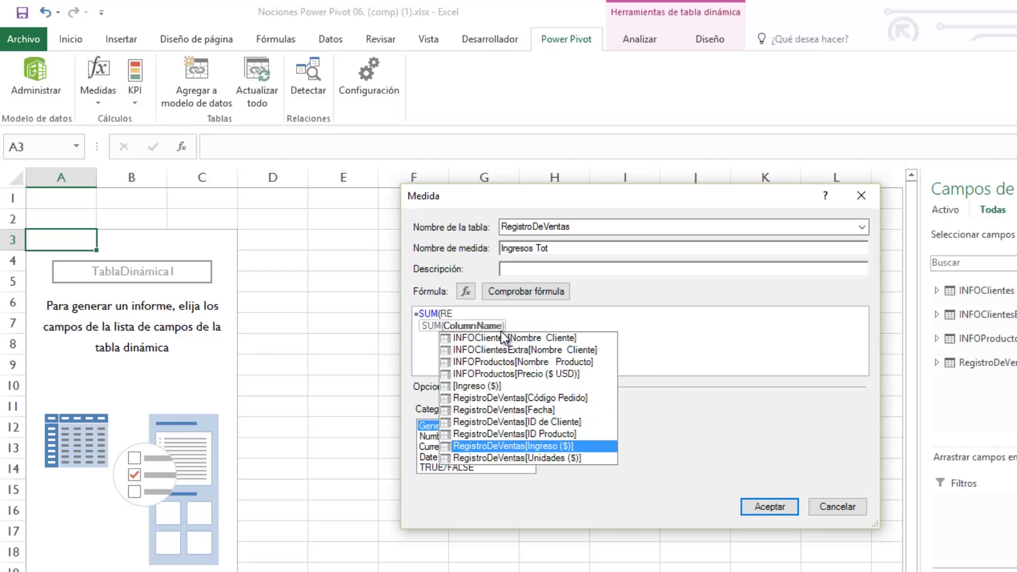
pyautogui.press('Tab')
pyautogui.write(')')
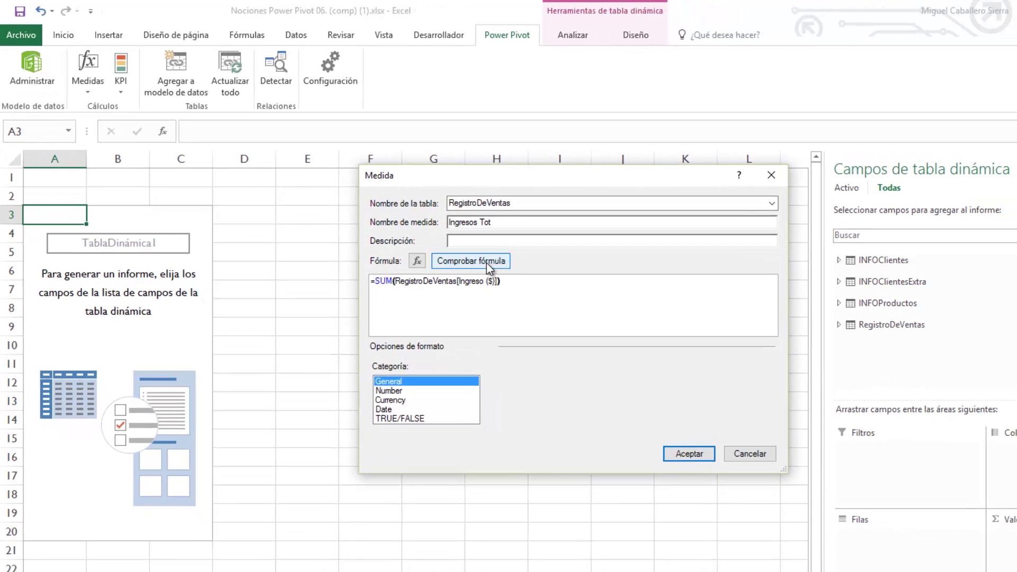
# Check the measure's formula, give it the Currency format and save the measure.
pyautogui.click(486, 262)
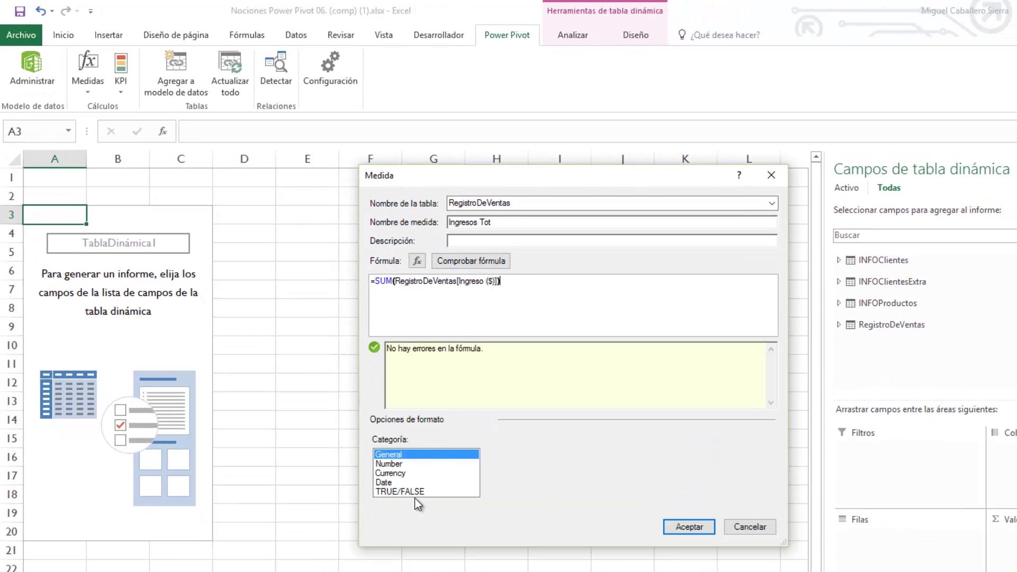
pyautogui.click(396, 473)
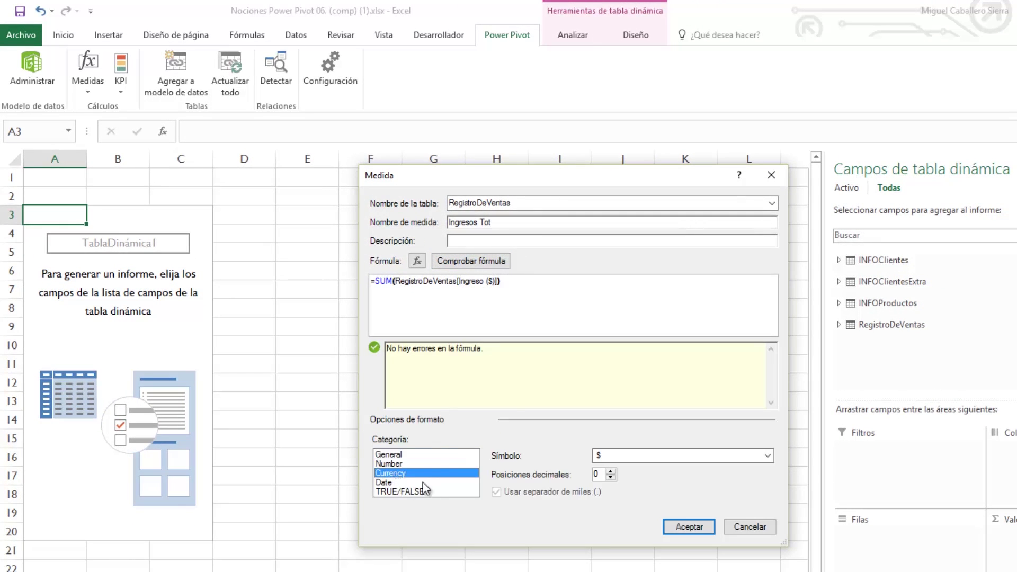
pyautogui.click(687, 526)
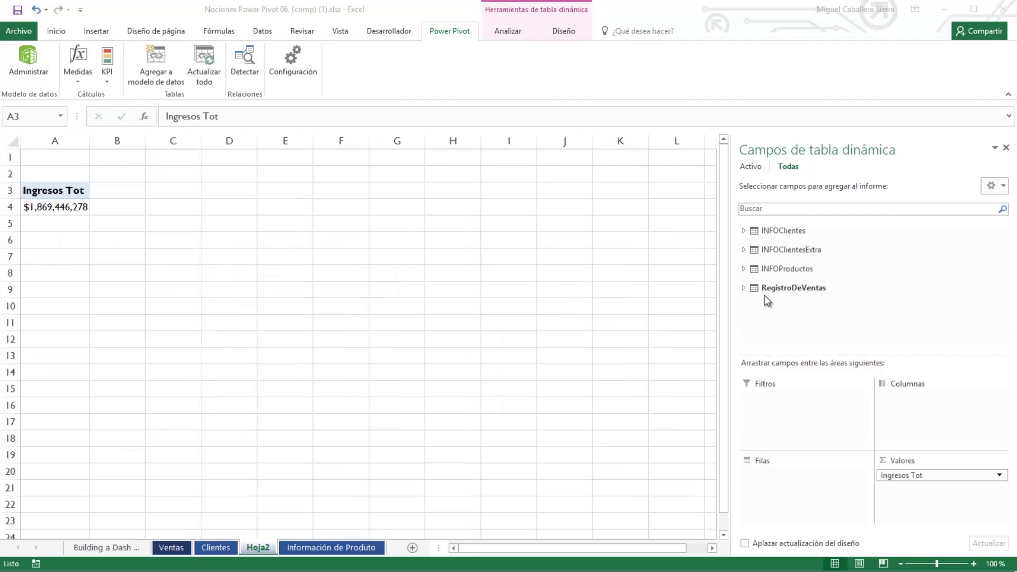
# Place INFOProductos' Nombre Producto in the PivotTable rows and INFOClientes' Nombre Cliente in the columns.
pyautogui.click(745, 270)
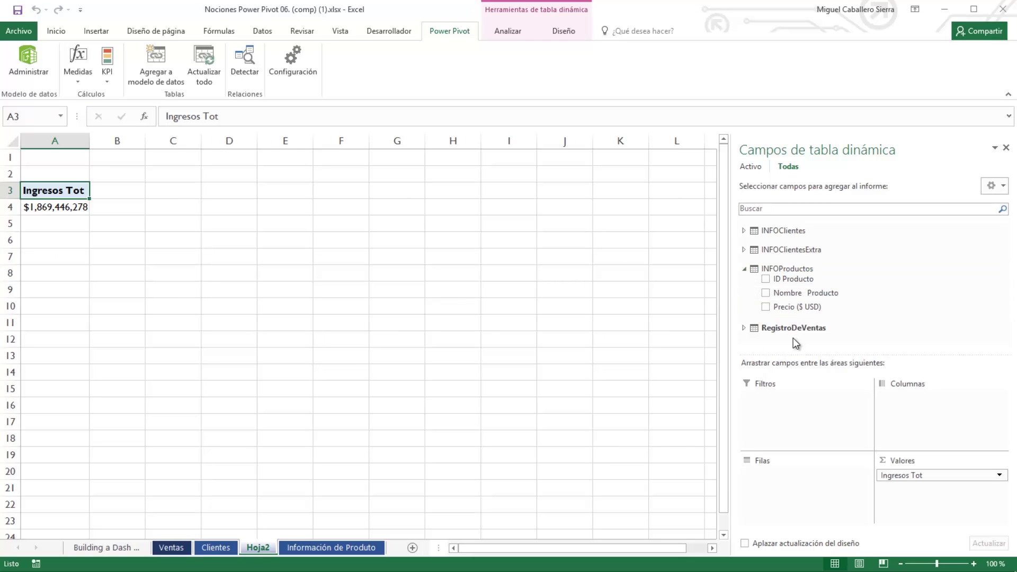
pyautogui.moveTo(805, 293); pyautogui.dragTo(799, 482)
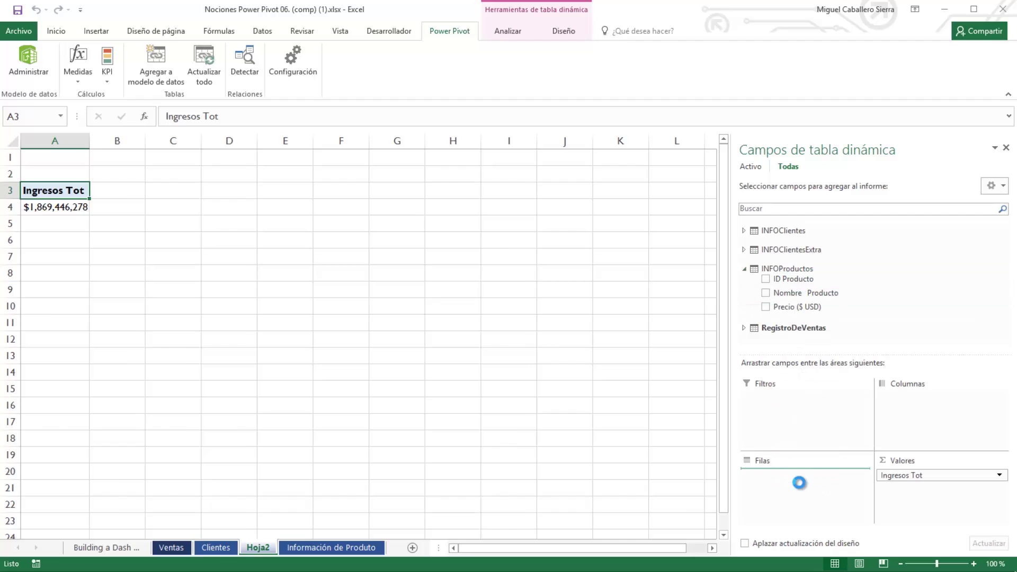
pyautogui.click(744, 230)
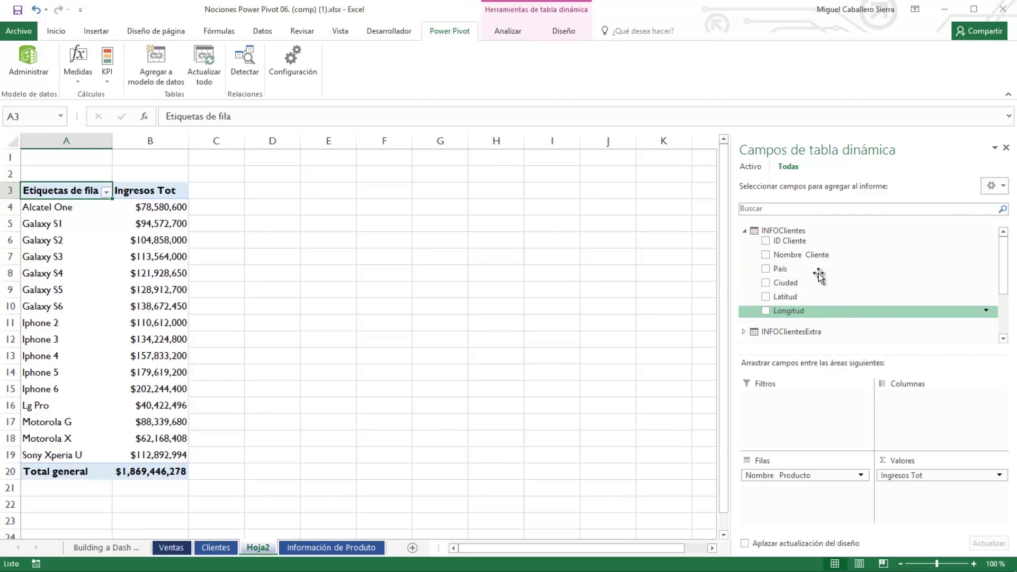
pyautogui.moveTo(800, 255); pyautogui.dragTo(912, 410)
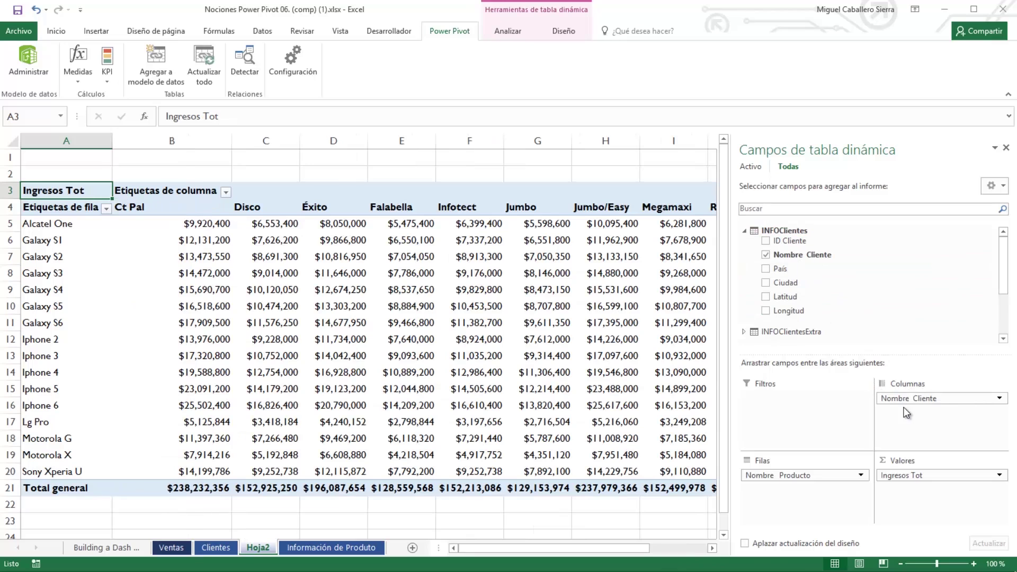
# Examine the Iphone 6 revenue for Éxito in the PivotTable and the Éxito card on the dashboard sheet.
pyautogui.click(292, 342)
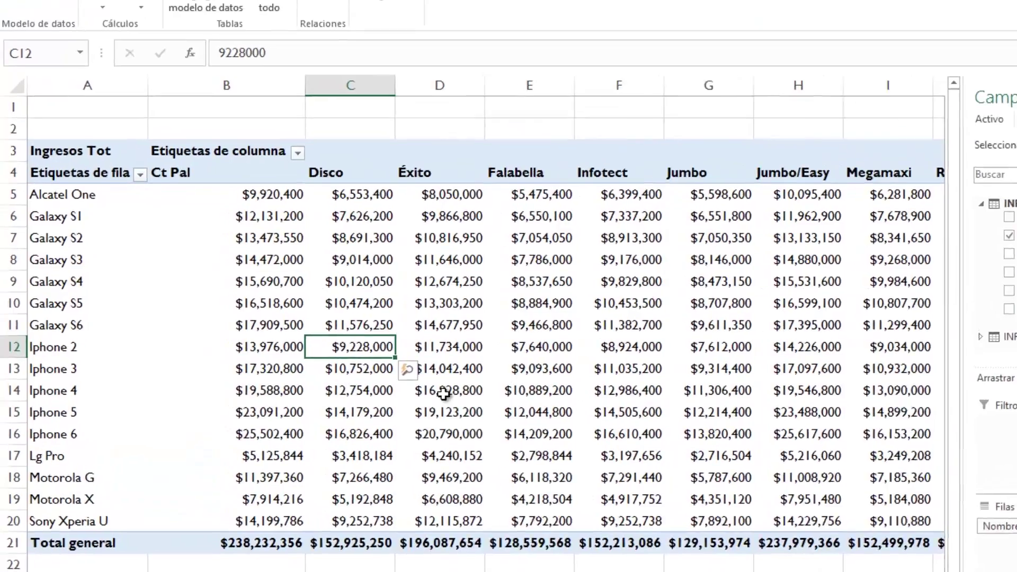
pyautogui.click(371, 306)
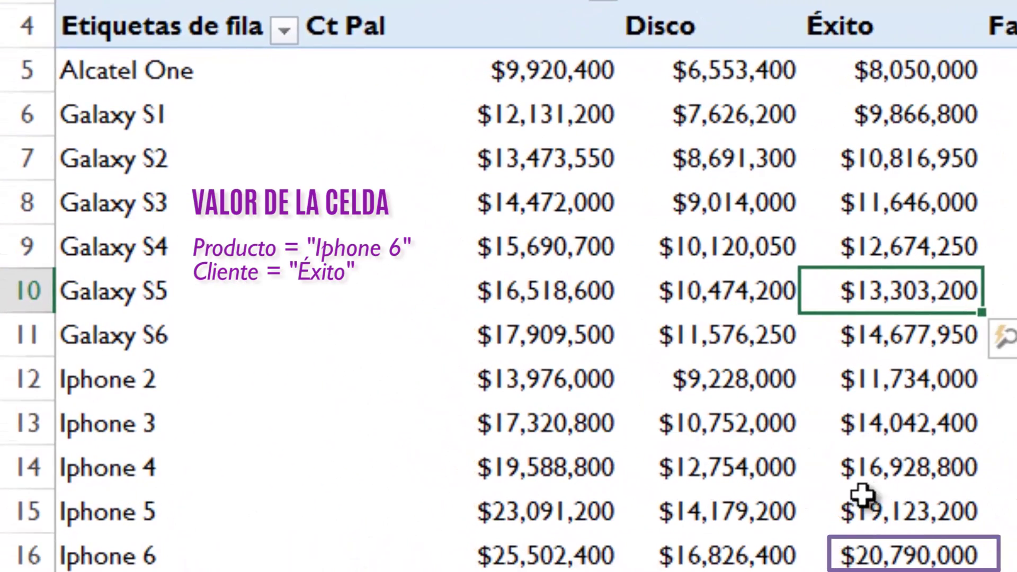
pyautogui.click(883, 549)
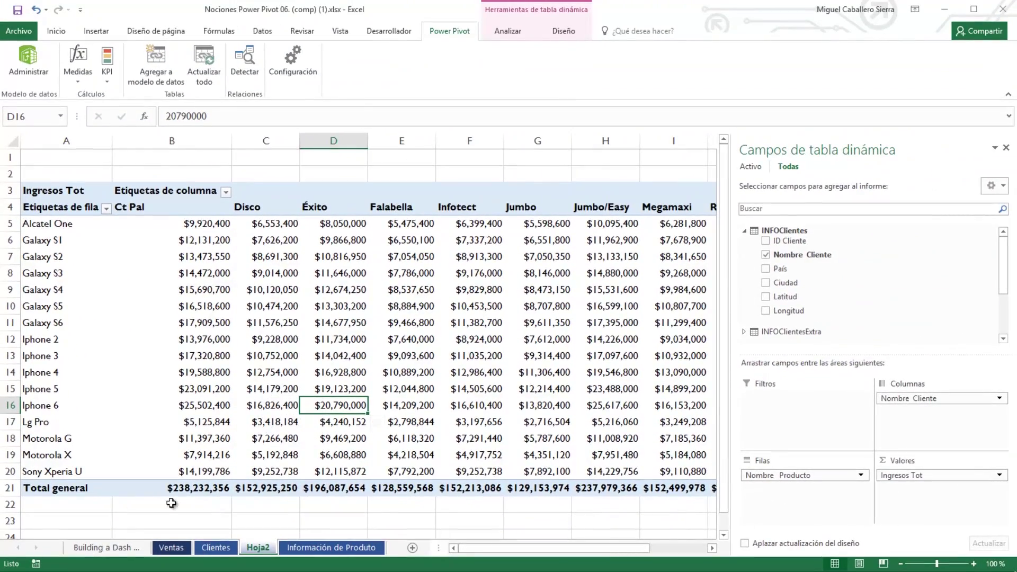
pyautogui.click(133, 571)
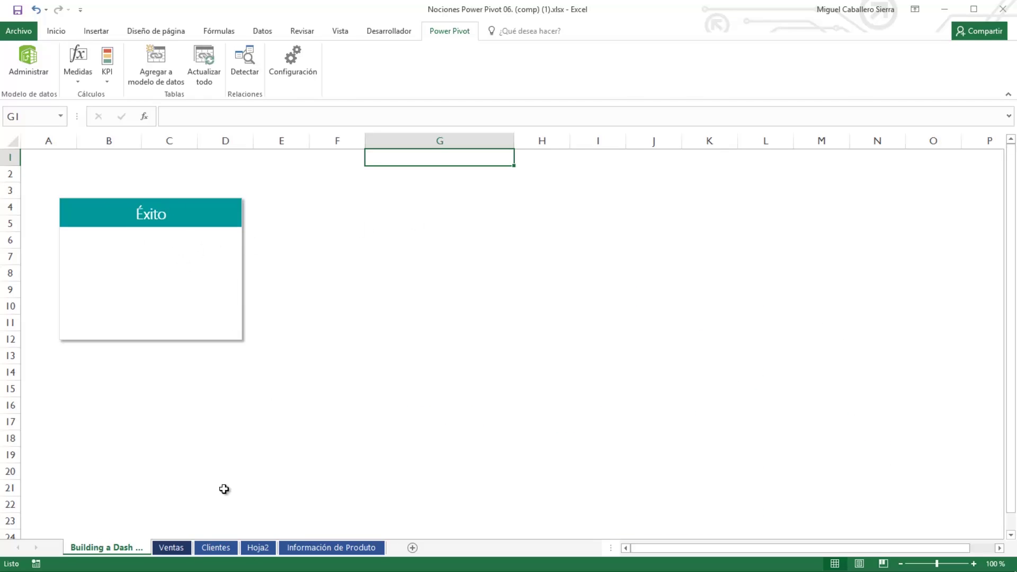
pyautogui.click(258, 547)
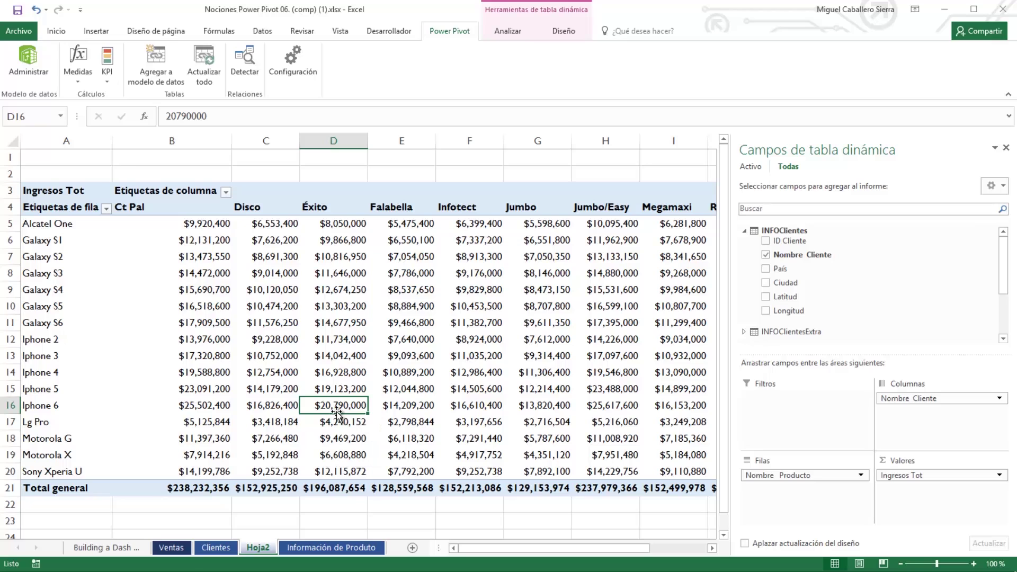
# Link cell G1 of the dashboard sheet to the PivotTable's Iphone 6 value for Éxito with =Hoja2!D16.
pyautogui.click(127, 547)
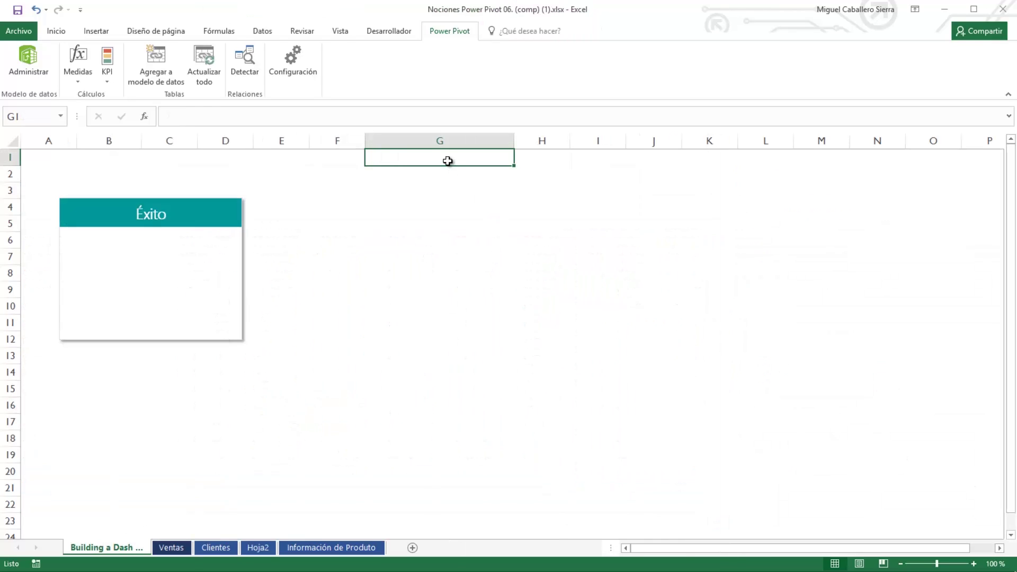
pyautogui.write('=')
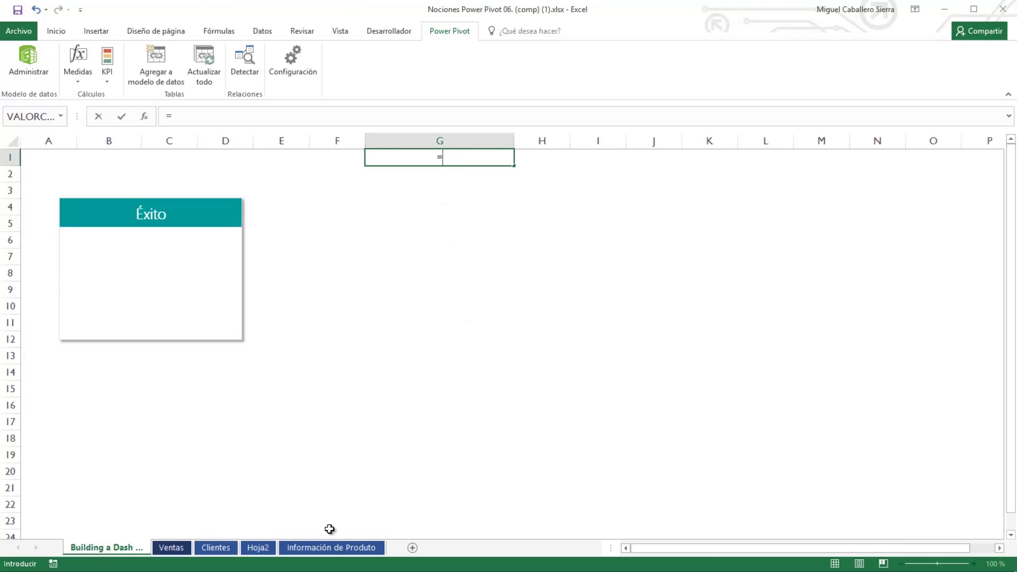
pyautogui.click(338, 547)
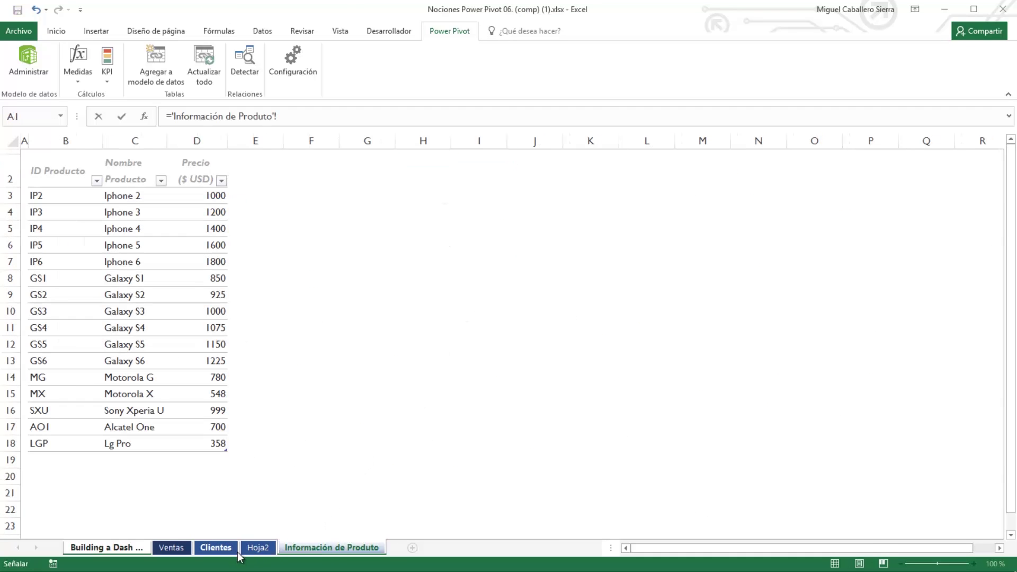
pyautogui.click(254, 548)
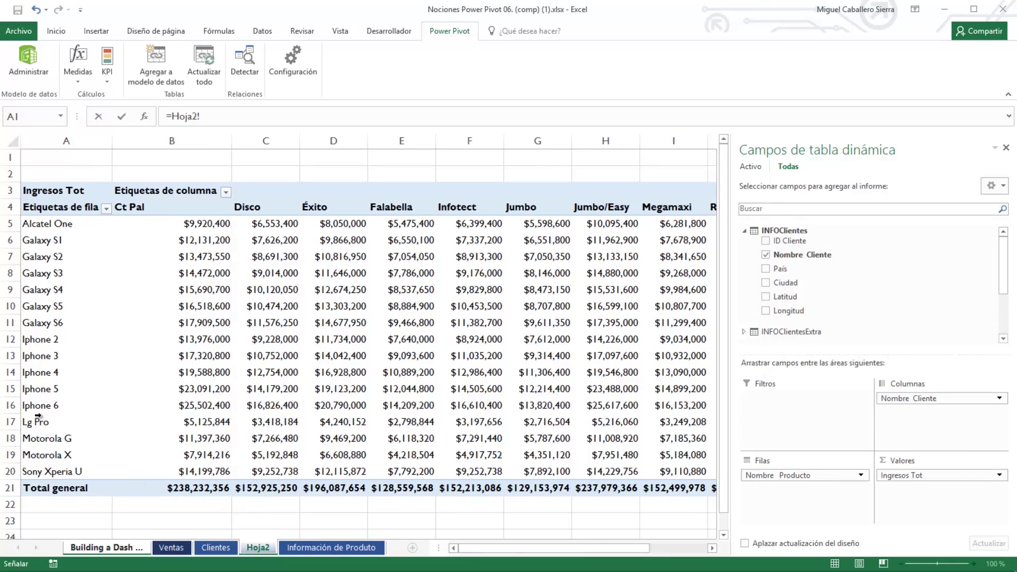
pyautogui.click(353, 406)
pyautogui.press('Return')
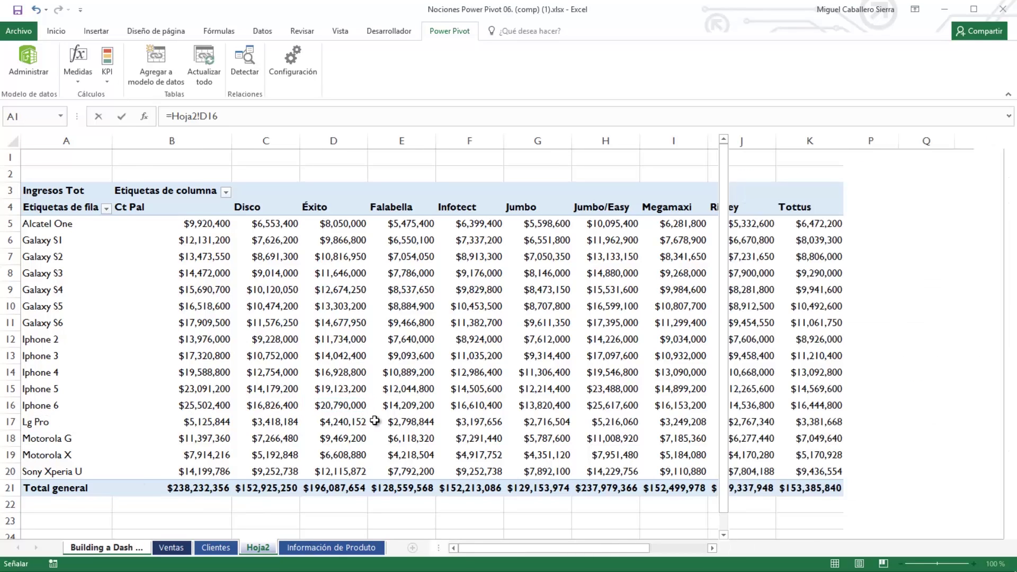
pyautogui.click(438, 161)
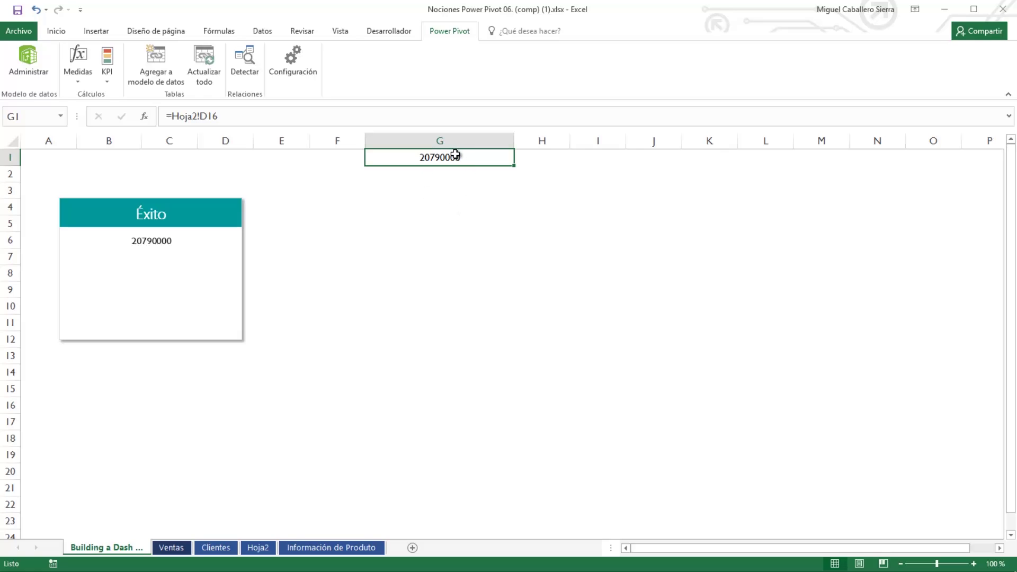
# Move the Hoja2 sheet to the end, after the Información de Produto sheet.
pyautogui.click(257, 549)
pyautogui.moveTo(399, 544); pyautogui.dragTo(401, 545)
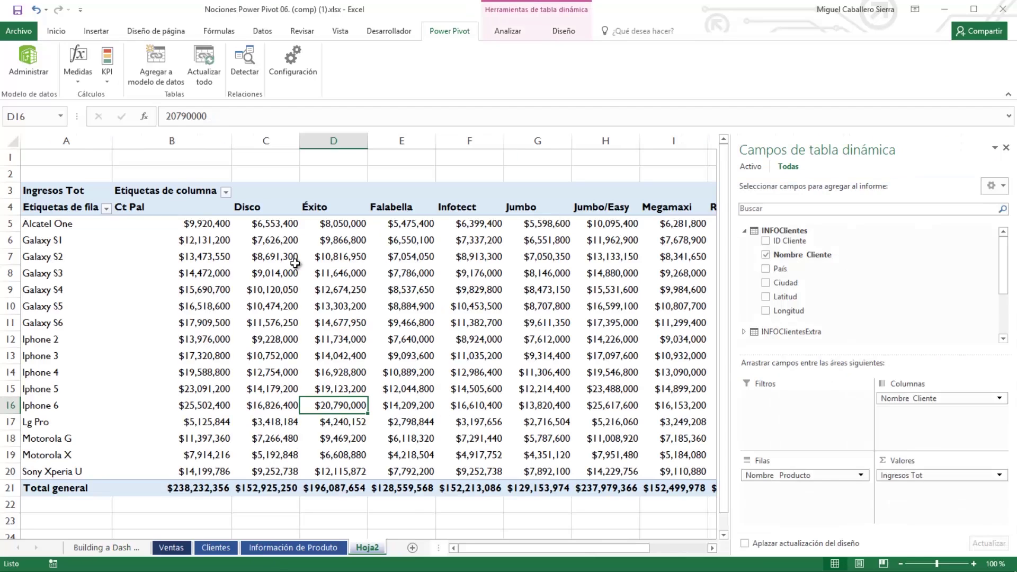
# Remove Nombre Cliente from the PivotTable columns and check the linked value in the dashboard's Éxito card.
pyautogui.moveTo(924, 402); pyautogui.dragTo(638, 510)
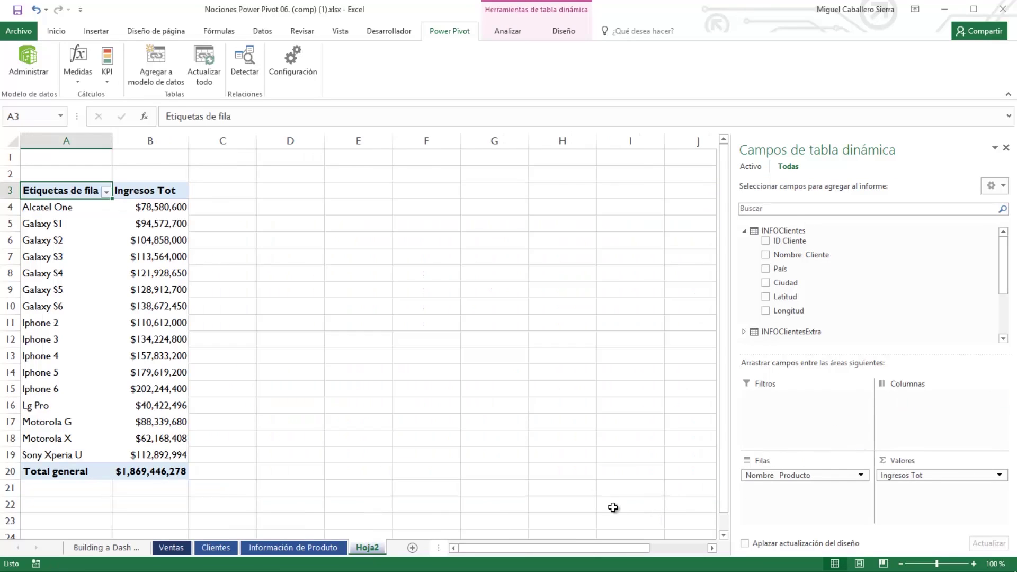
pyautogui.click(300, 391)
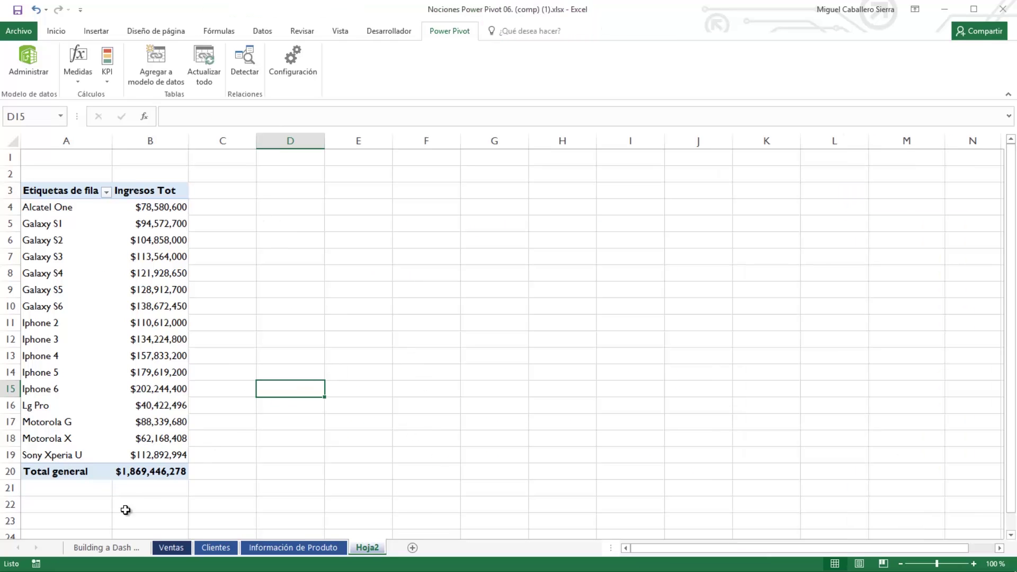
pyautogui.click(121, 547)
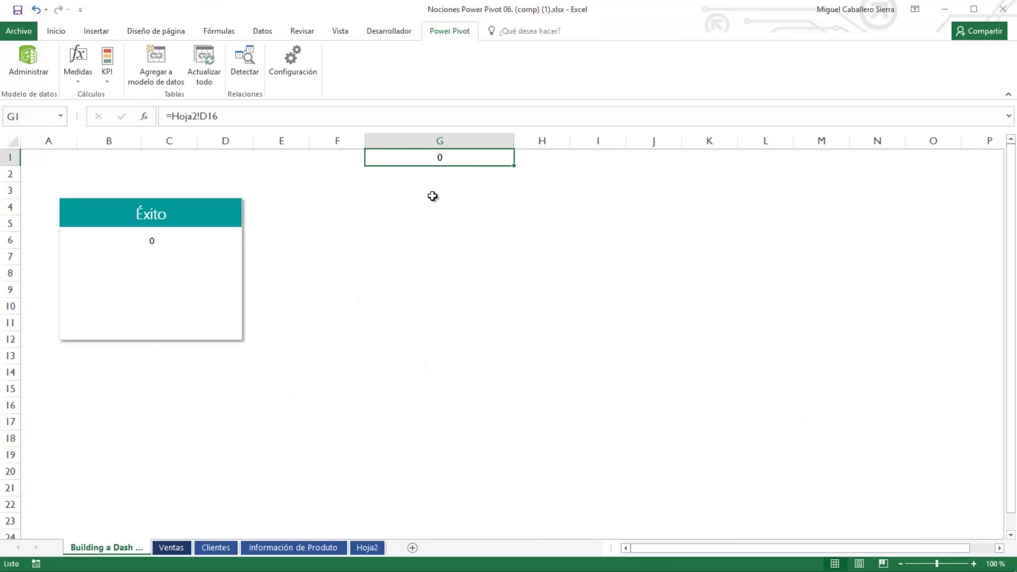
# Put Nombre Cliente back in the columns of the PivotTable on Hoja2.
pyautogui.click(367, 549)
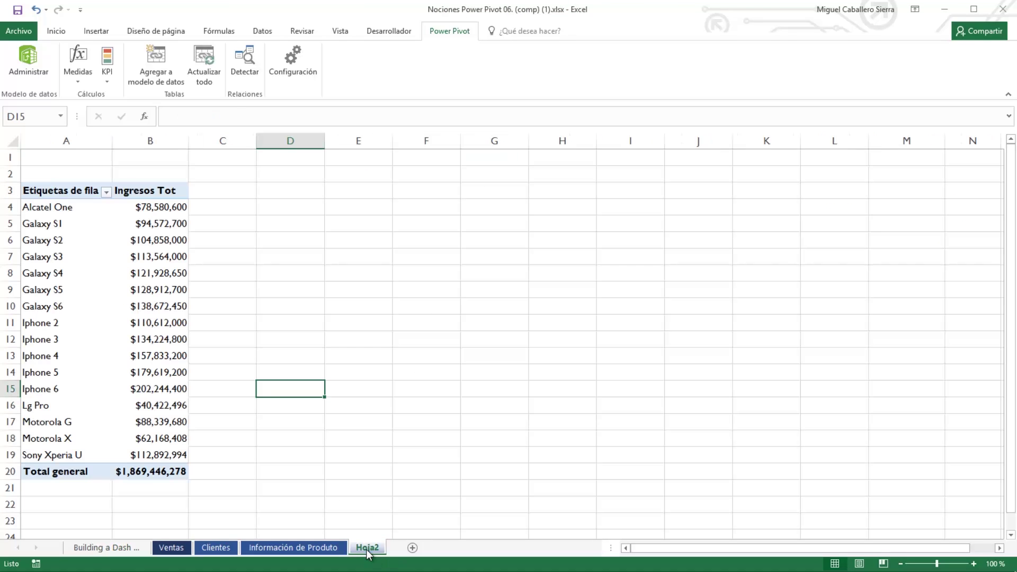
pyautogui.click(120, 289)
pyautogui.moveTo(783, 255); pyautogui.dragTo(916, 435)
# Check the GetPivotData generation setting in the options of the PivotTable on Hoja2.
pyautogui.click(265, 290)
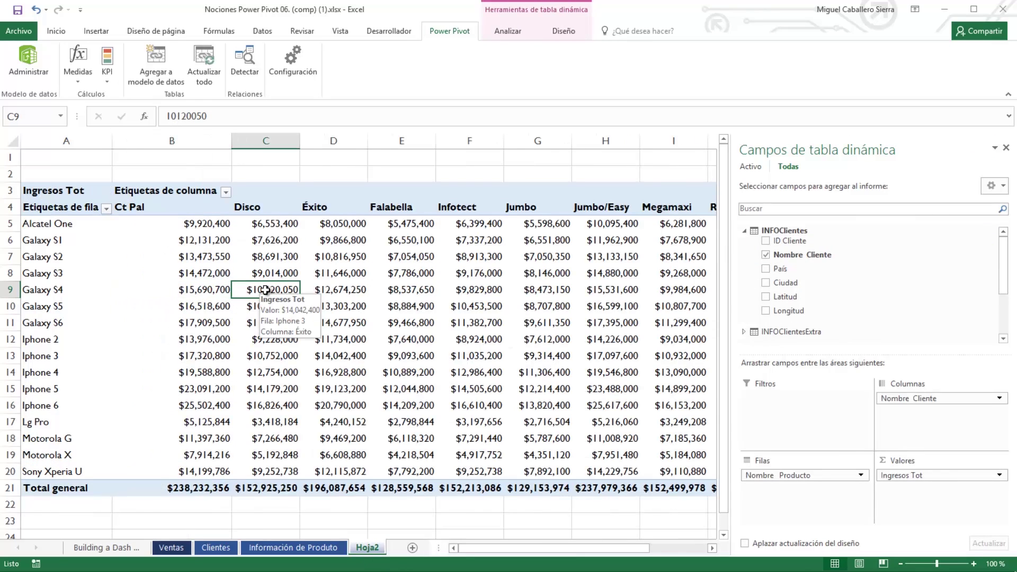
pyautogui.click(506, 33)
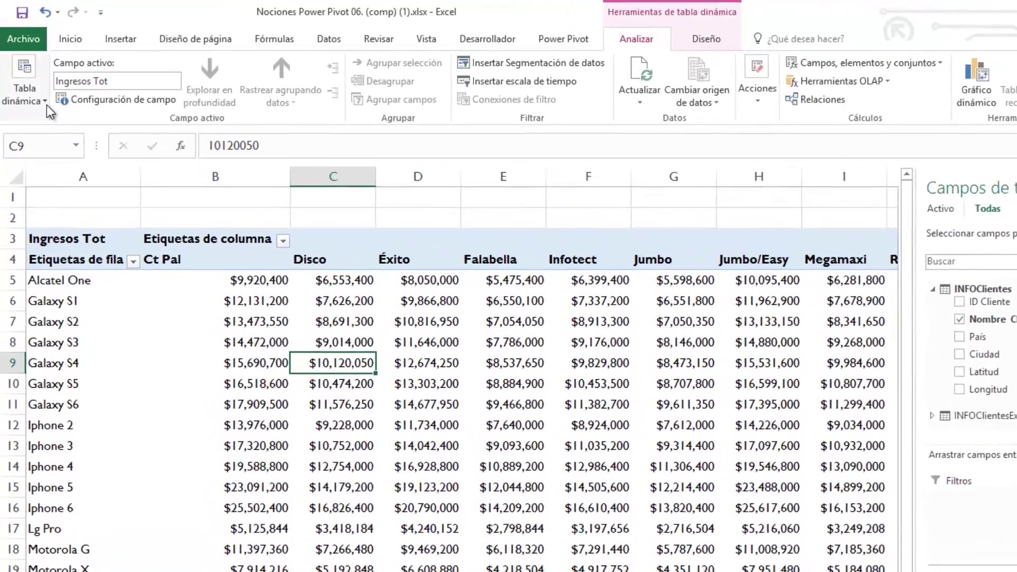
pyautogui.click(35, 80)
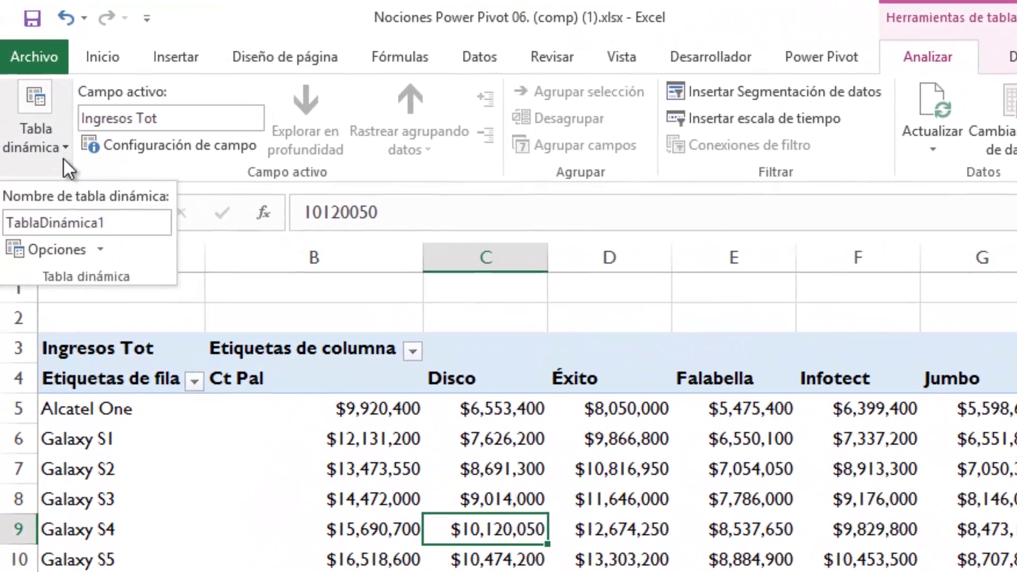
pyautogui.click(101, 251)
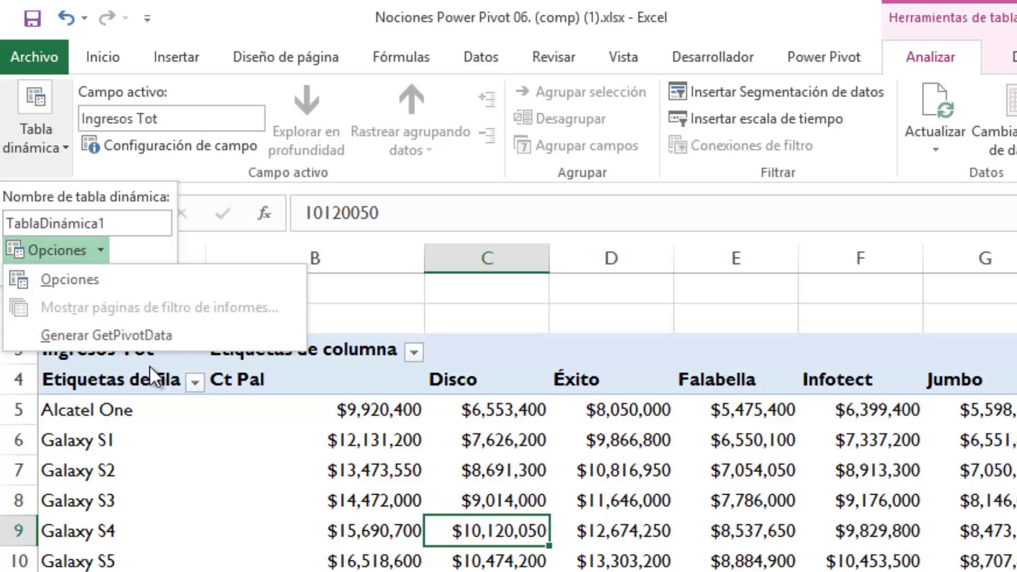
pyautogui.click(483, 334)
pyautogui.click(485, 320)
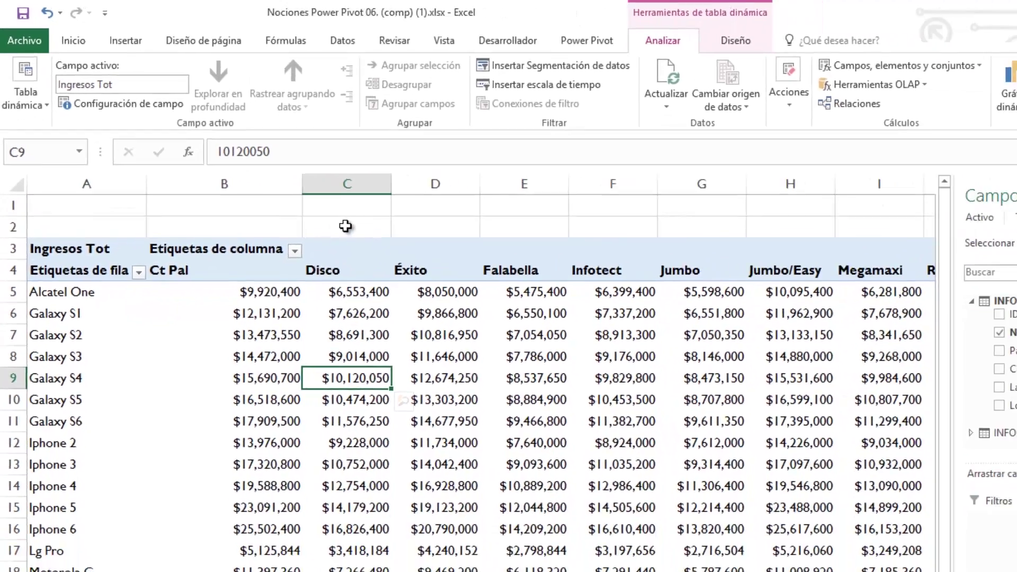
pyautogui.click(486, 317)
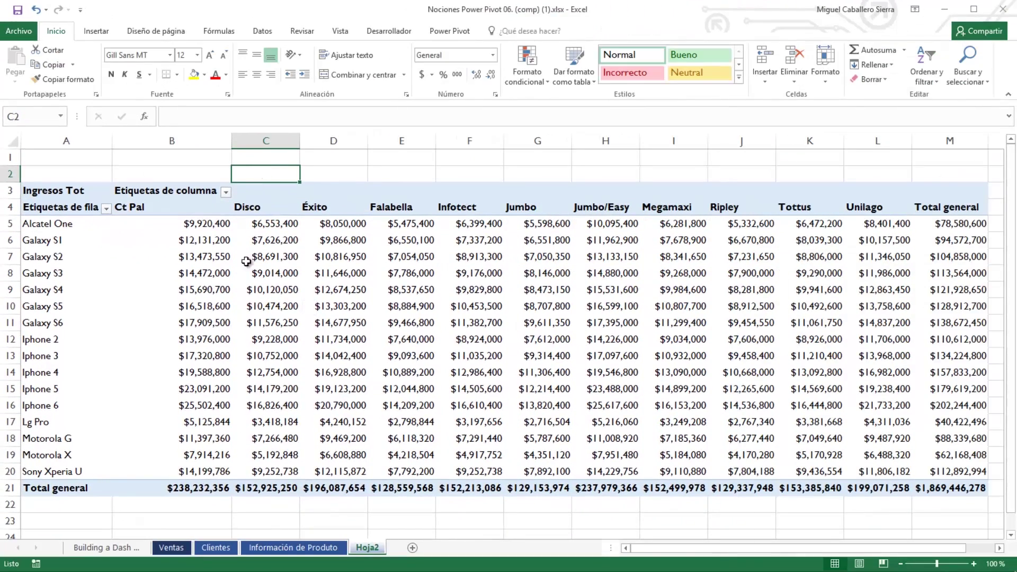
# Convert the PivotTable on Hoja2 into cube formulas with the OLAP tools.
pyautogui.moveTo(245, 272)
pyautogui.moveTo(342, 323)
pyautogui.click(342, 404)
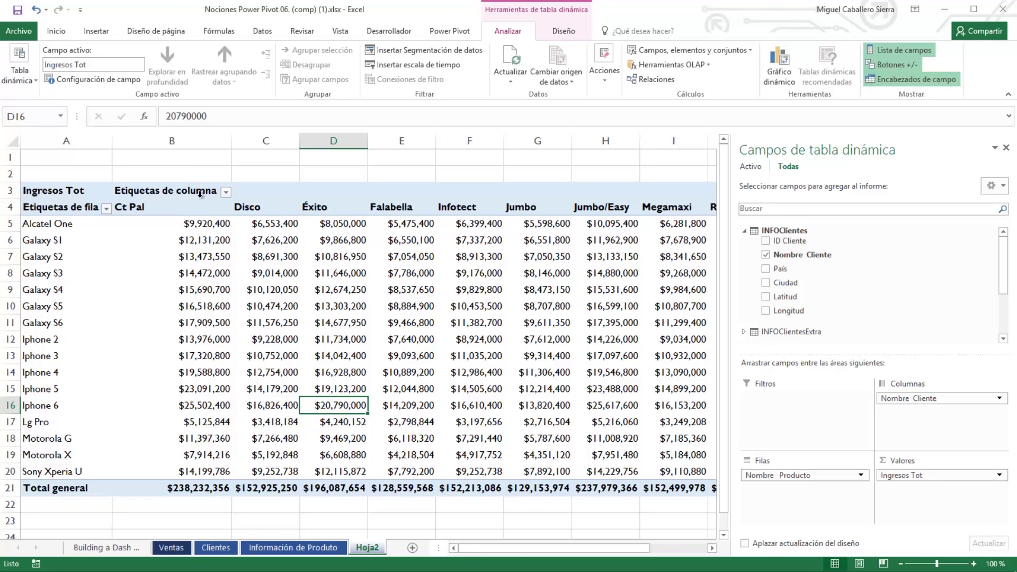
pyautogui.moveTo(180, 218)
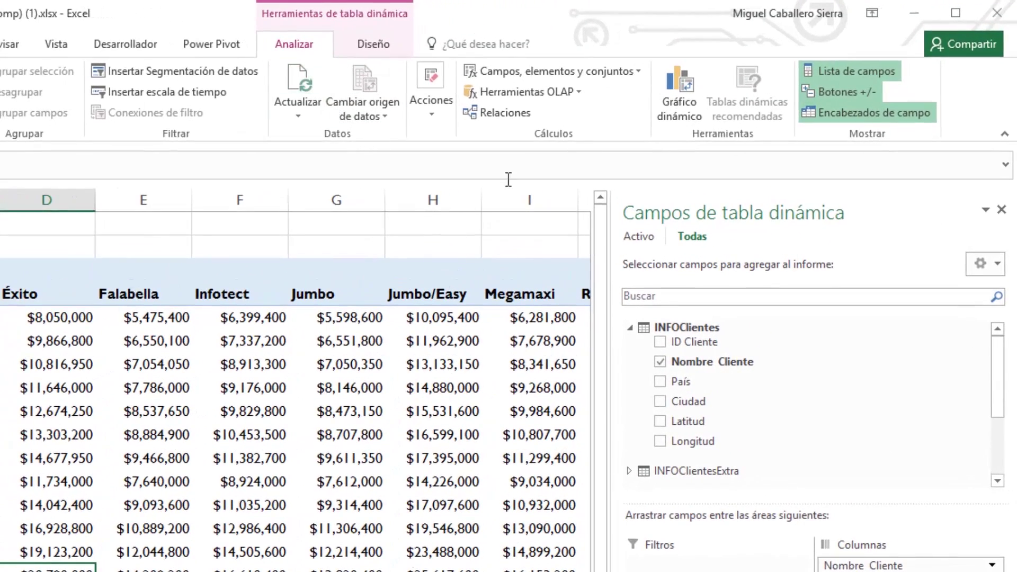
pyautogui.click(578, 93)
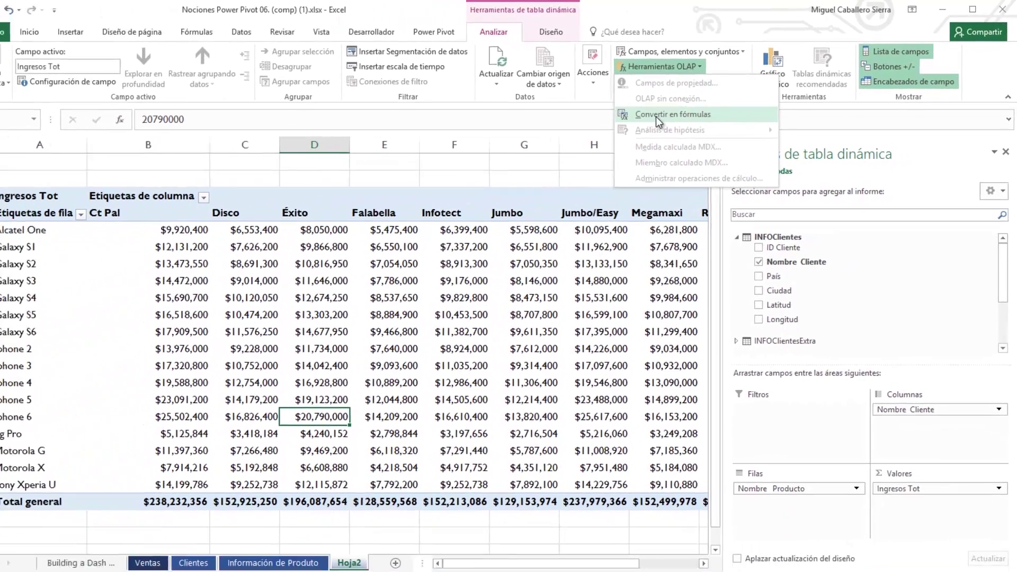
pyautogui.click(520, 161)
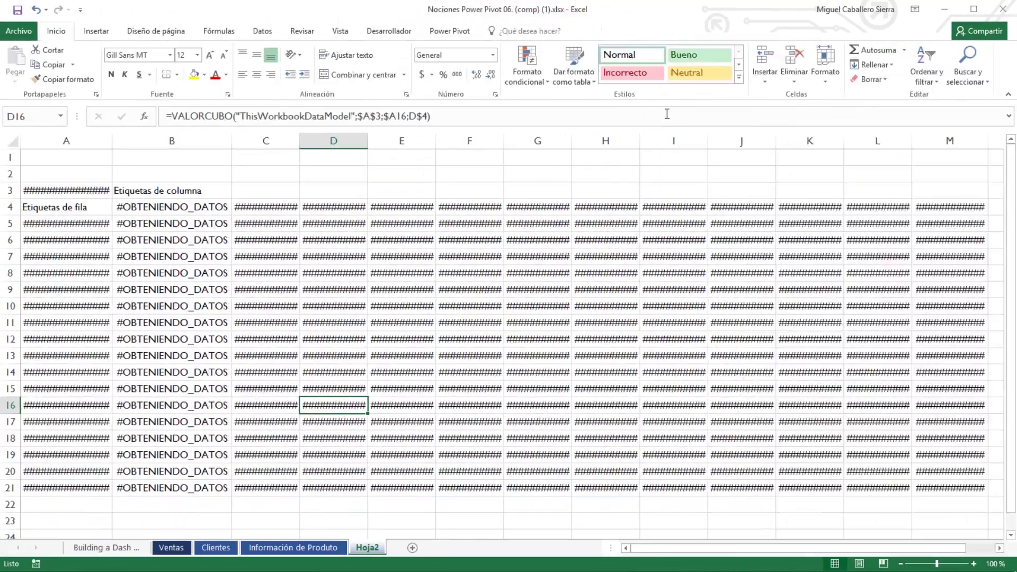
# Examine the VALORCUBO formulas in several value cells of the converted table.
pyautogui.click(339, 274)
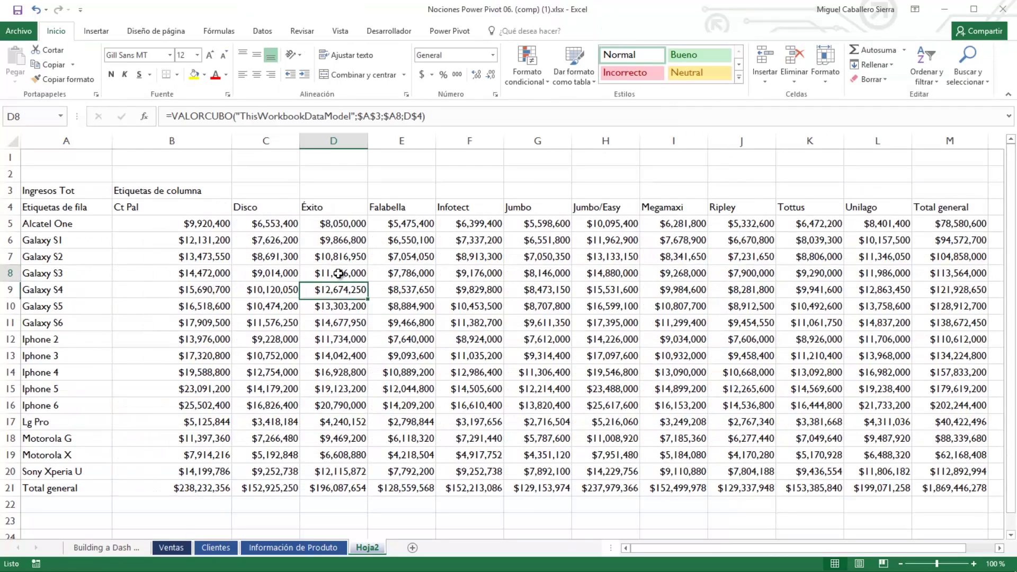
pyautogui.click(341, 356)
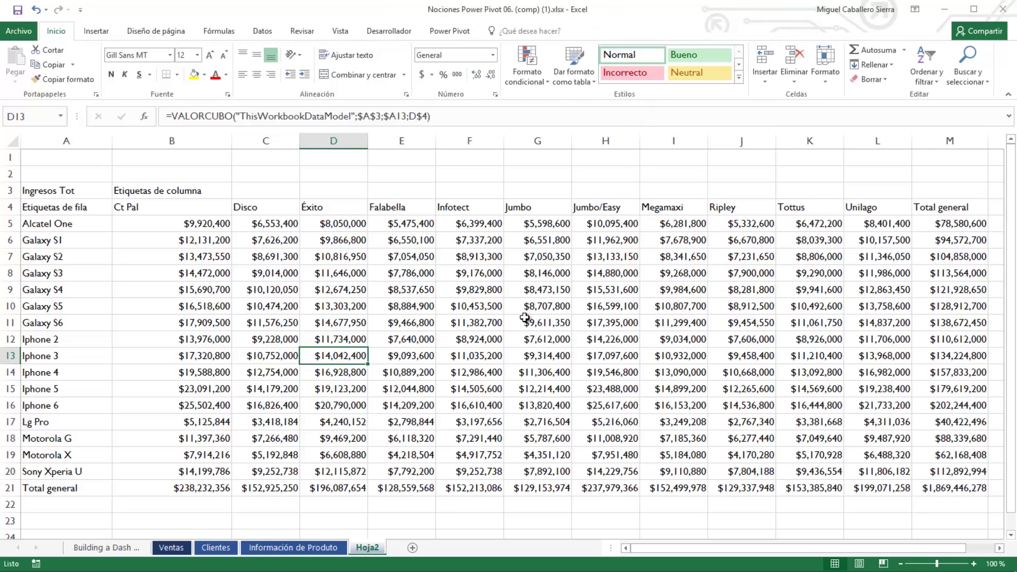
pyautogui.click(217, 339)
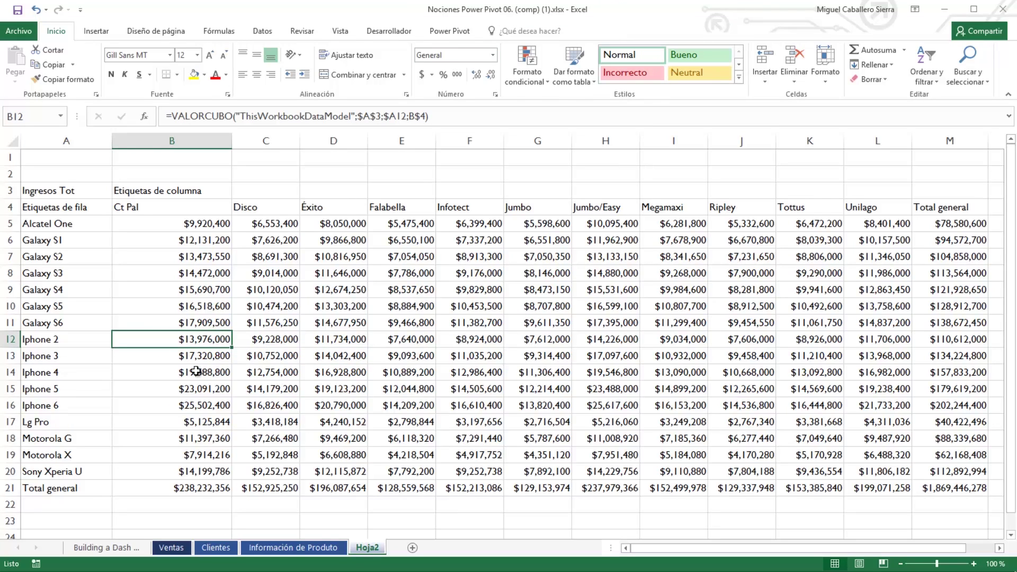
pyautogui.click(284, 389)
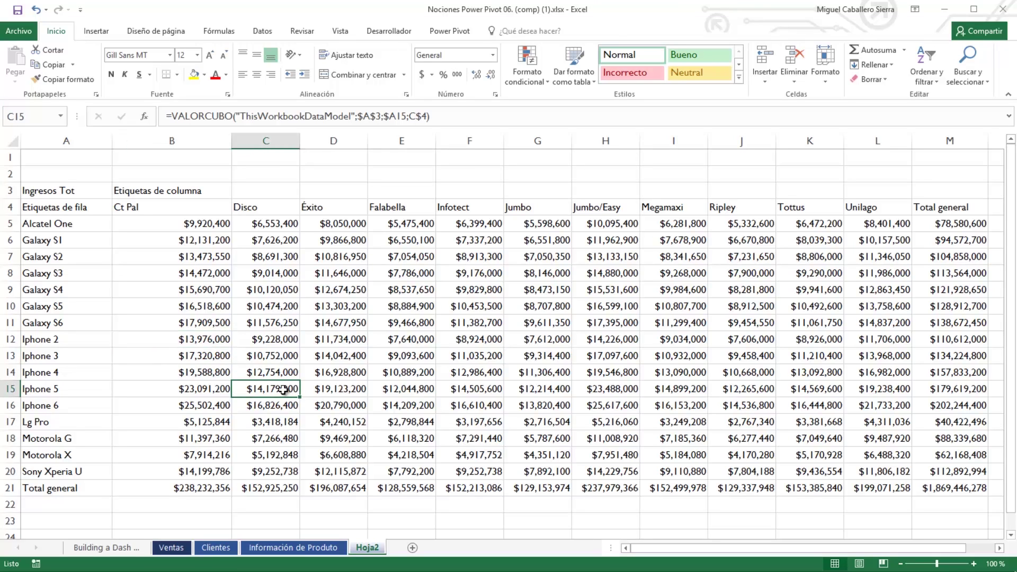
pyautogui.click(386, 418)
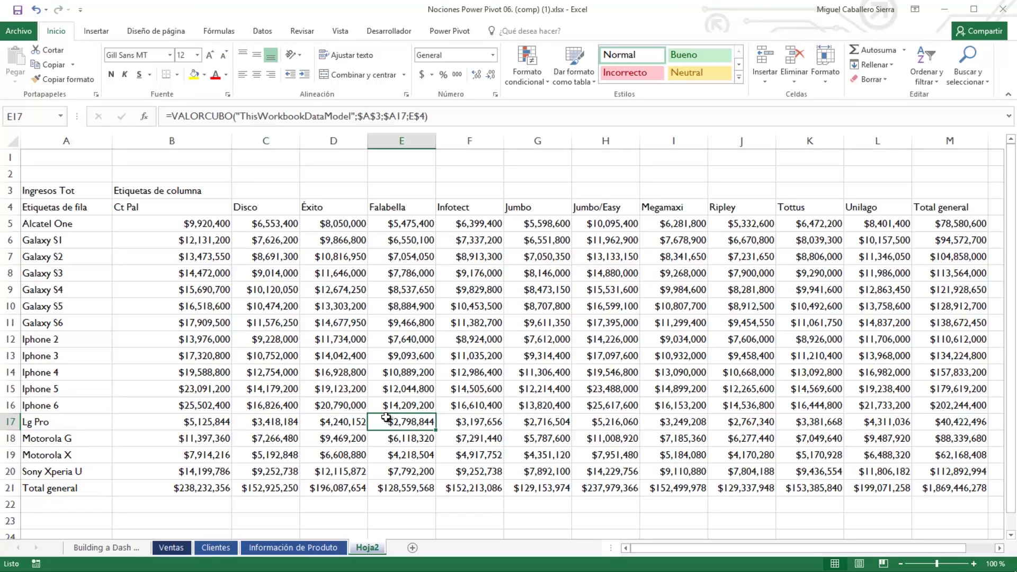
pyautogui.click(349, 343)
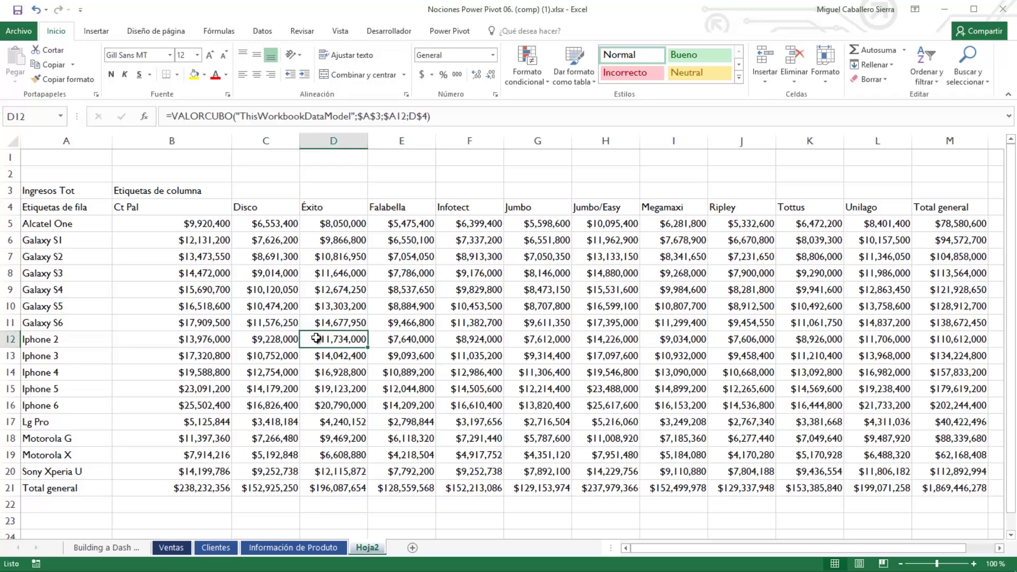
pyautogui.click(259, 360)
# Delete the Ct Pal column and the columns from Jumbo through Unilago from the converted table.
pyautogui.click(168, 141)
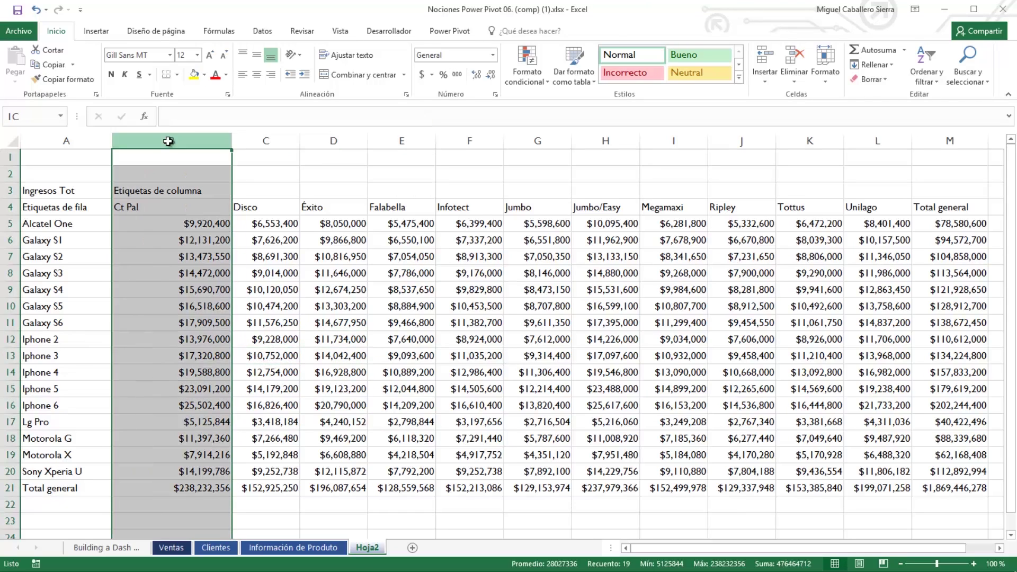
pyautogui.rightClick(169, 140)
pyautogui.click(201, 258)
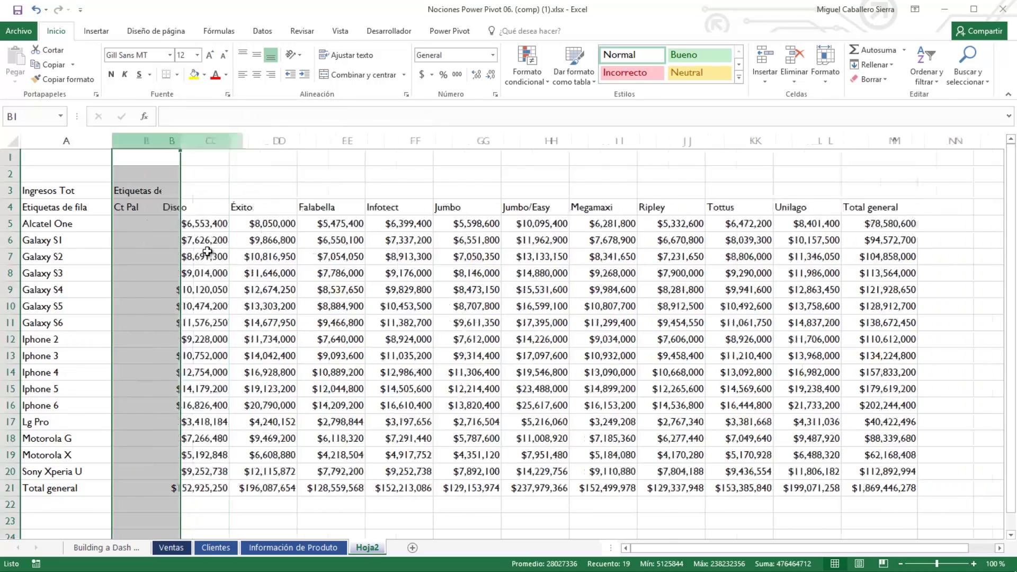
pyautogui.click(339, 306)
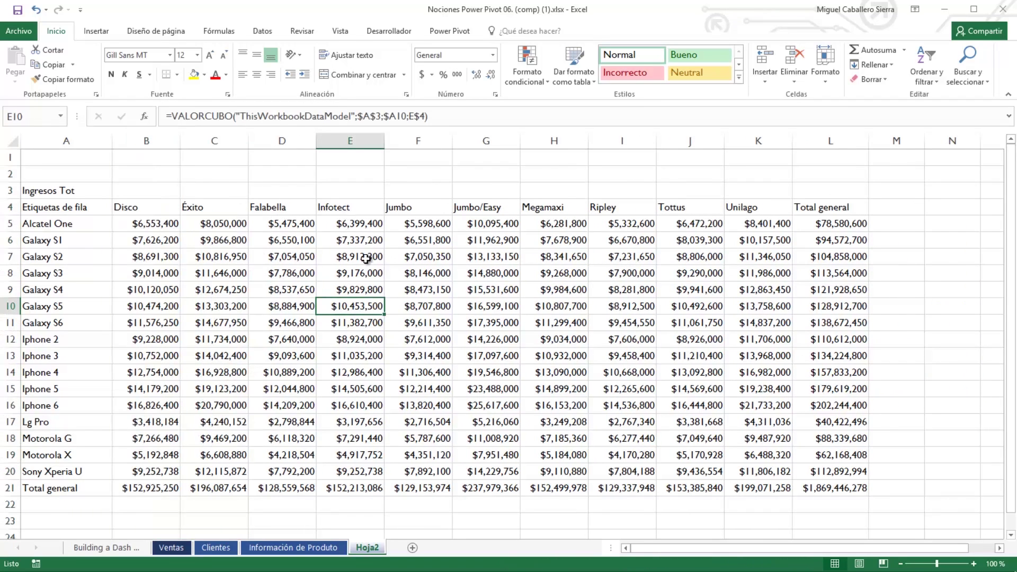
pyautogui.moveTo(400, 137); pyautogui.dragTo(756, 149)
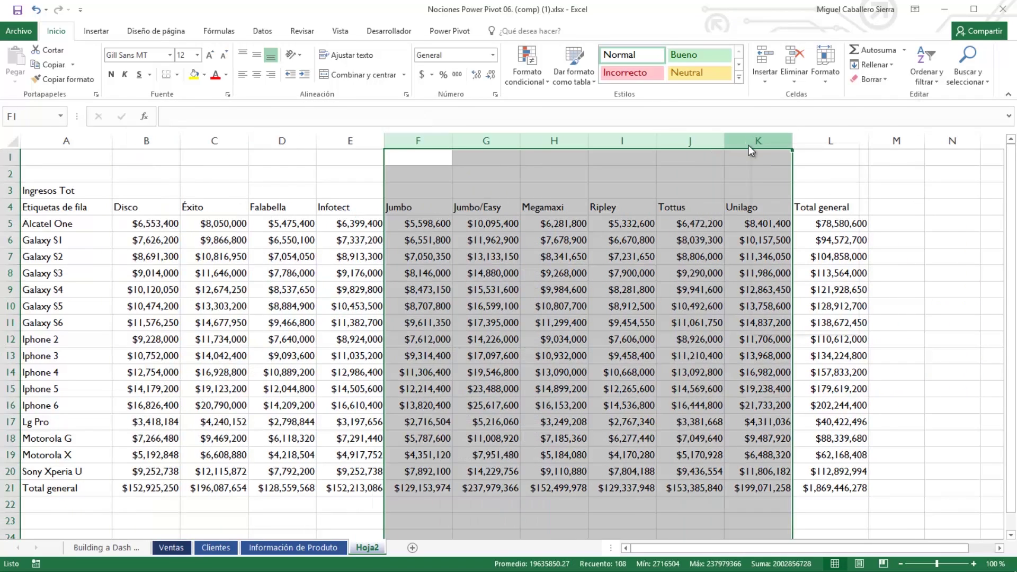
pyautogui.rightClick(752, 144)
pyautogui.click(791, 247)
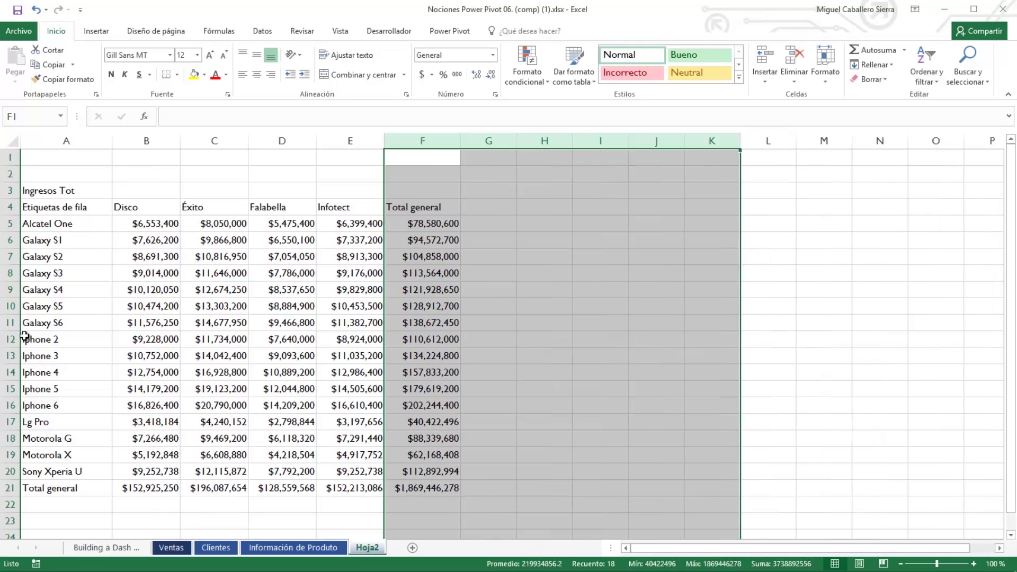
# Delete the Galaxy S3, Galaxy S4 and Galaxy S5 rows from the converted table.
pyautogui.moveTo(8, 339); pyautogui.dragTo(8, 405)
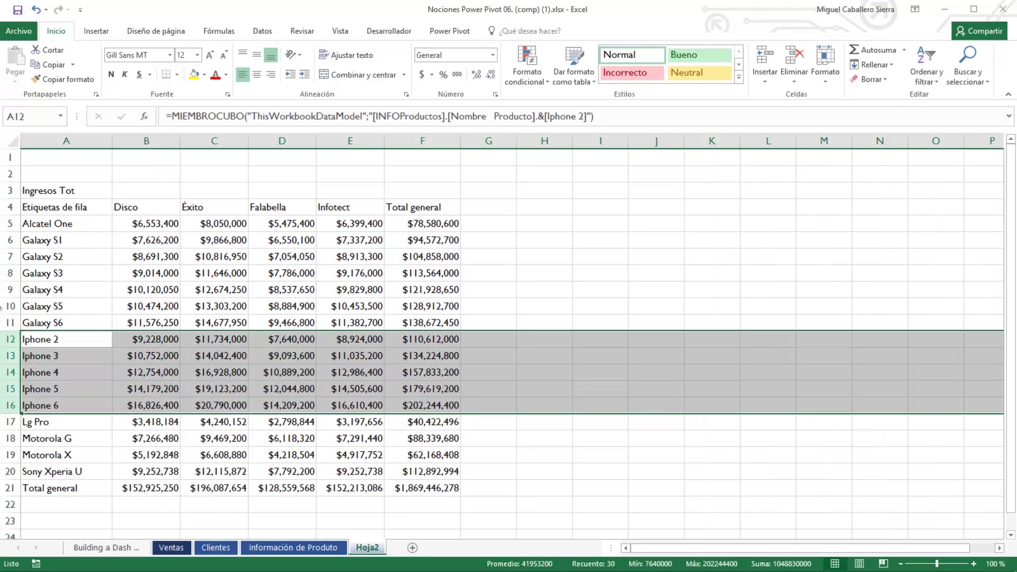
pyautogui.moveTo(12, 275); pyautogui.dragTo(15, 311)
pyautogui.rightClick(15, 311)
pyautogui.click(81, 403)
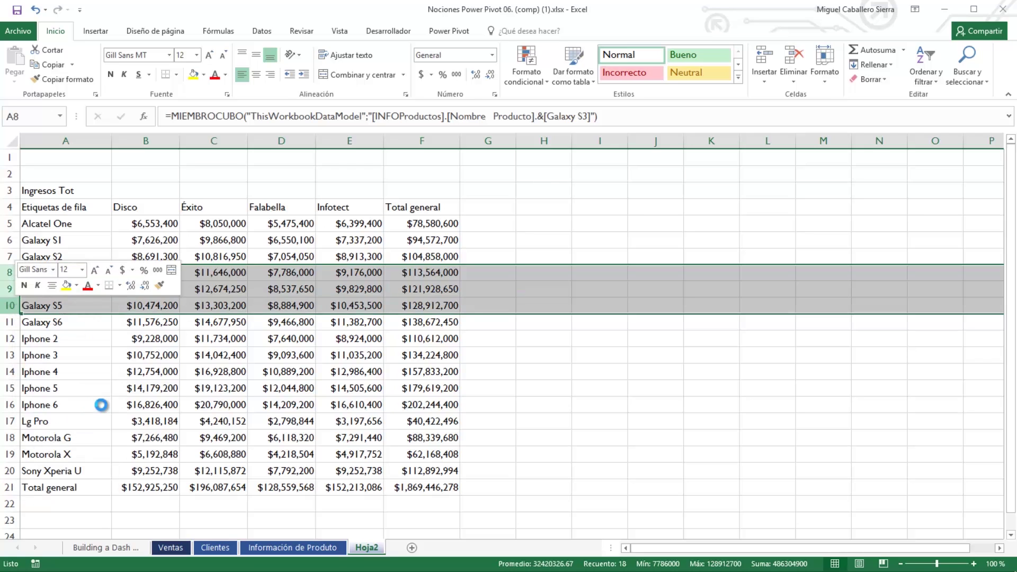
# Move the Iphone 3 value for Falabella out of the table to cell K4.
pyautogui.click(305, 307)
pyautogui.moveTo(303, 318); pyautogui.dragTo(717, 214)
pyautogui.click(772, 212)
pyautogui.moveTo(768, 193); pyautogui.dragTo(765, 249)
pyautogui.click(723, 214)
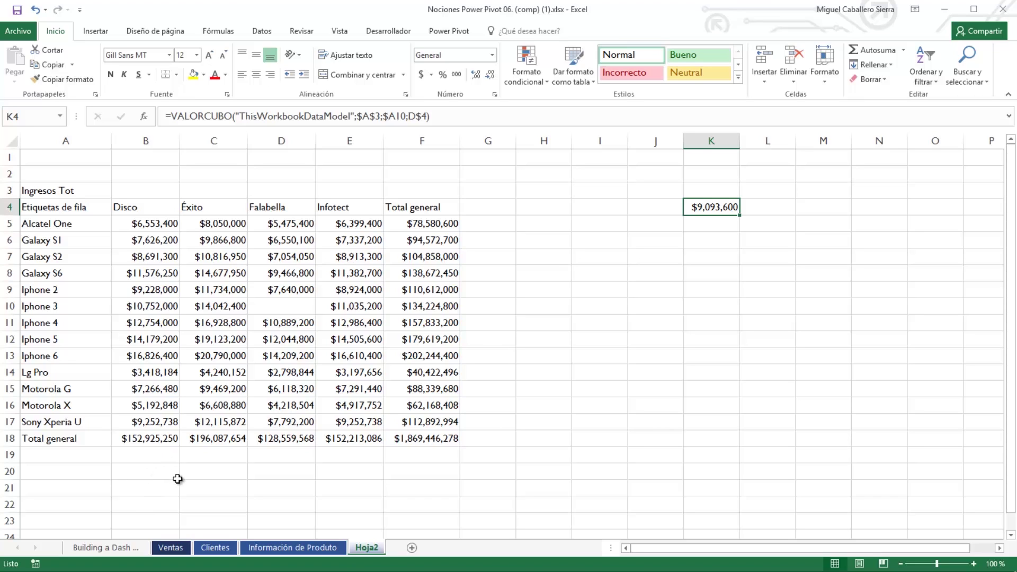
# Examine the VALORCUBO formulas of the remaining values, including their references to the measure, product and client labels.
pyautogui.click(197, 354)
pyautogui.click(204, 308)
pyautogui.click(336, 273)
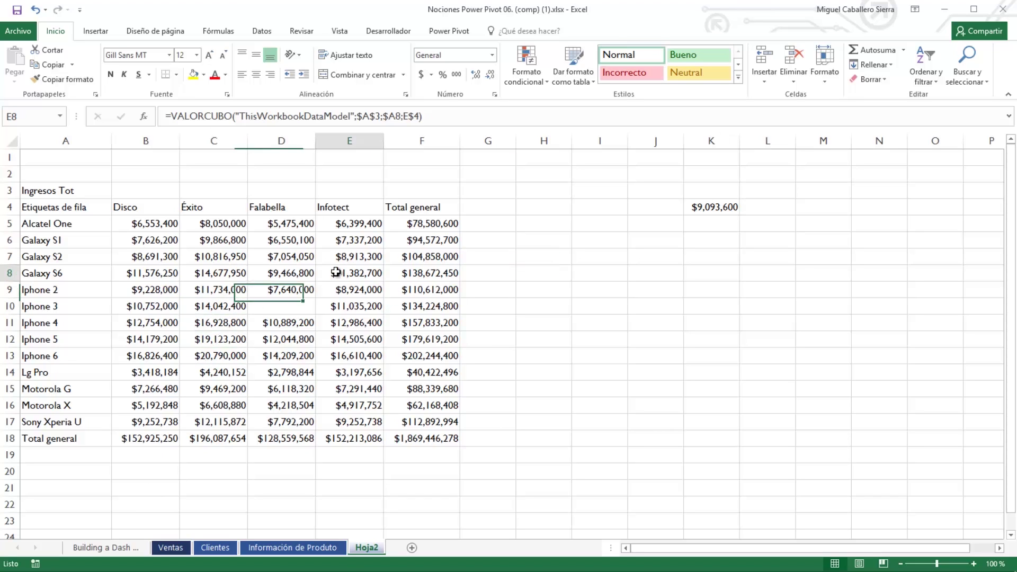
pyautogui.click(195, 266)
pyautogui.click(176, 353)
pyautogui.click(246, 388)
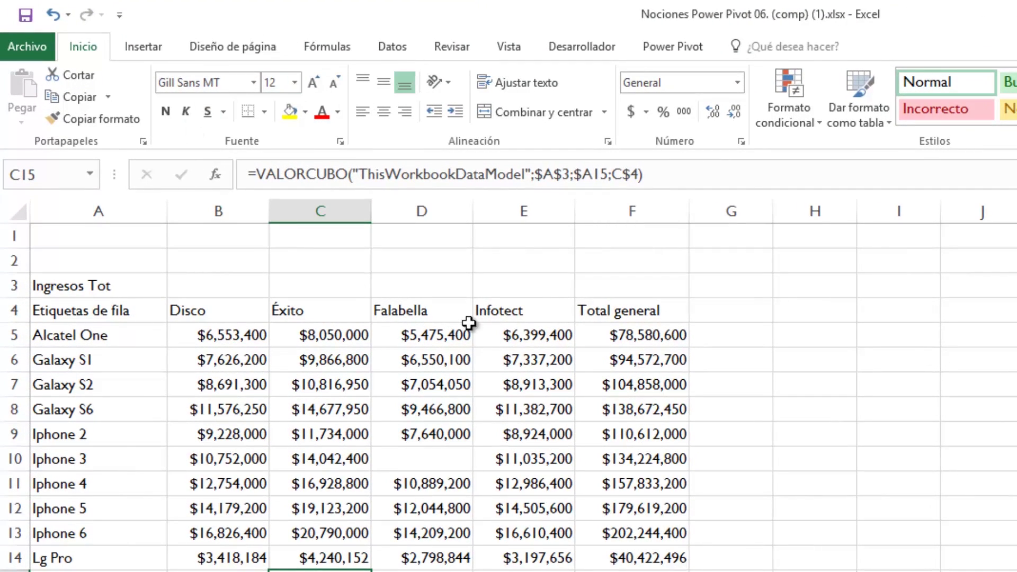
pyautogui.click(356, 380)
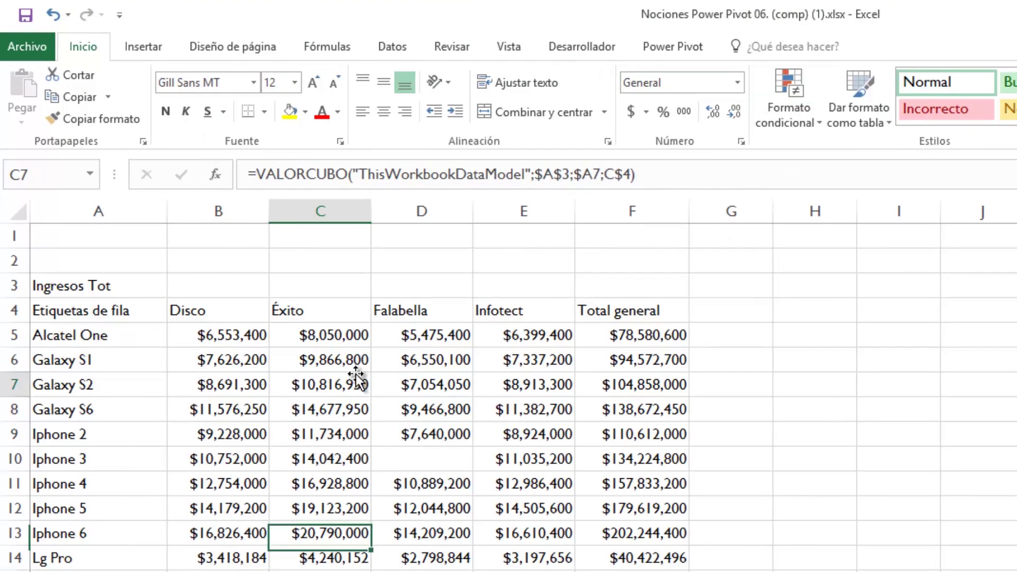
pyautogui.click(245, 456)
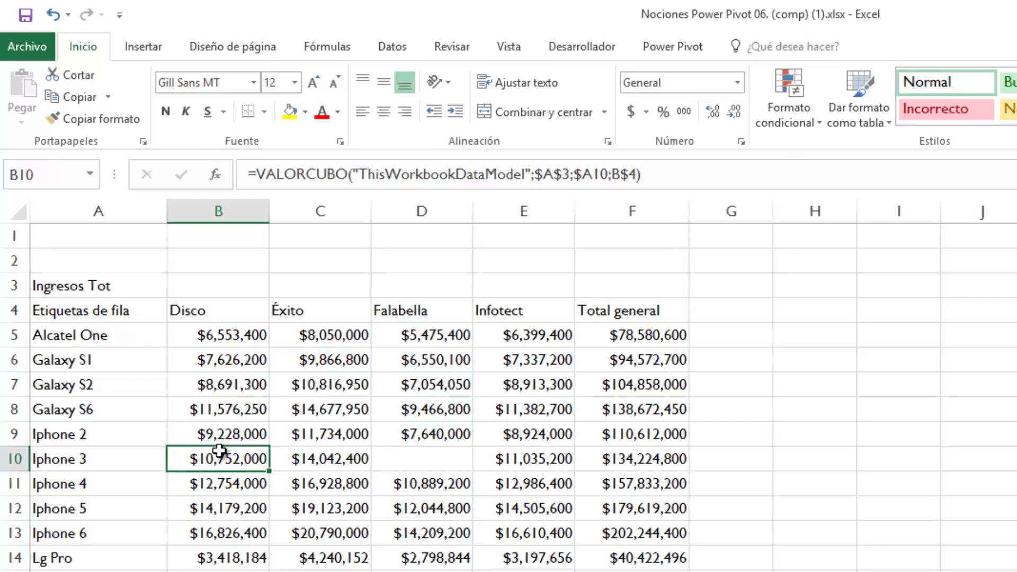
pyautogui.click(250, 406)
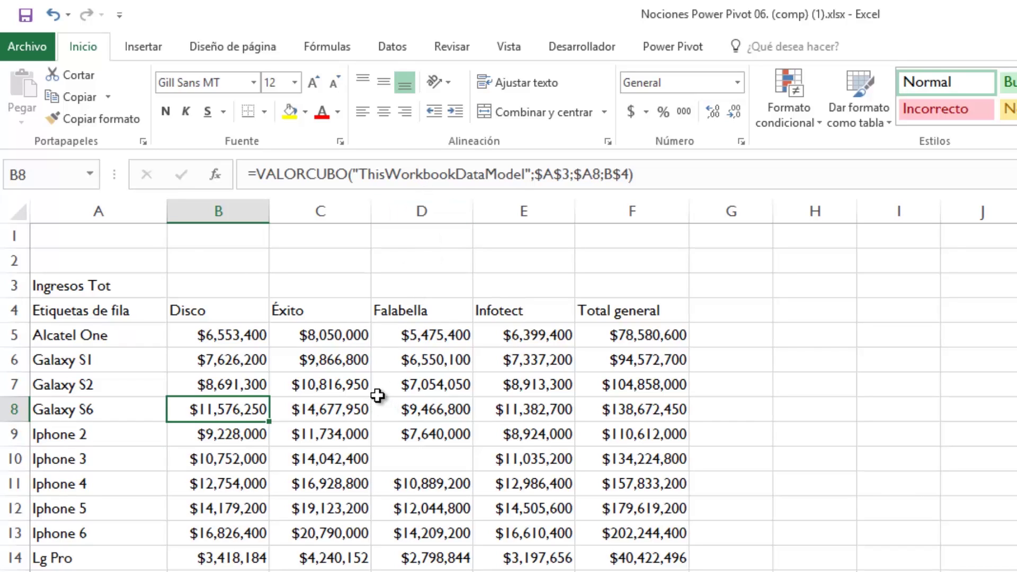
# Compare the MIEMBROCUBO formulas in the product label cells with the VALORCUBO formula in B8.
pyautogui.click(94, 415)
pyautogui.click(94, 483)
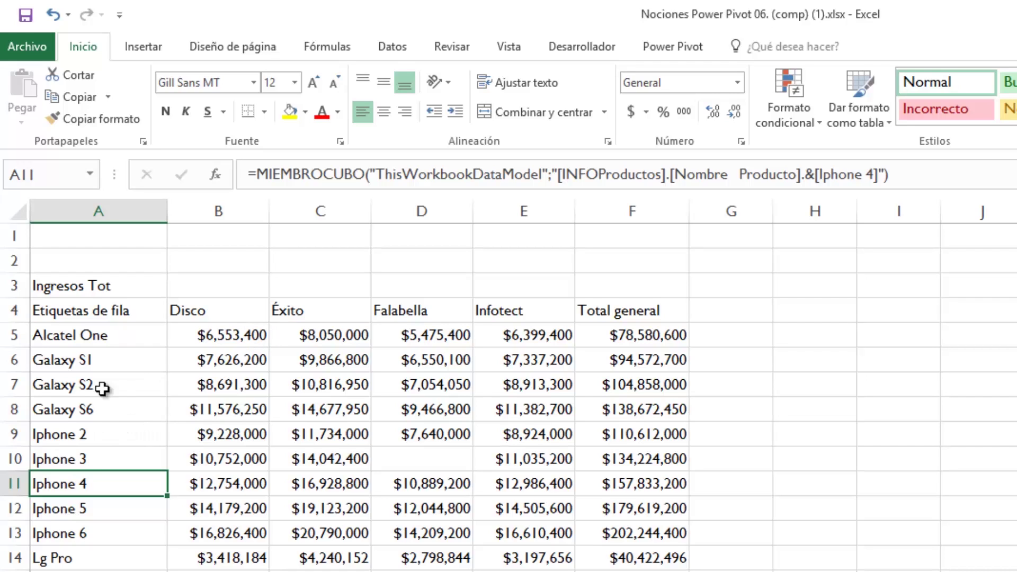
pyautogui.click(113, 427)
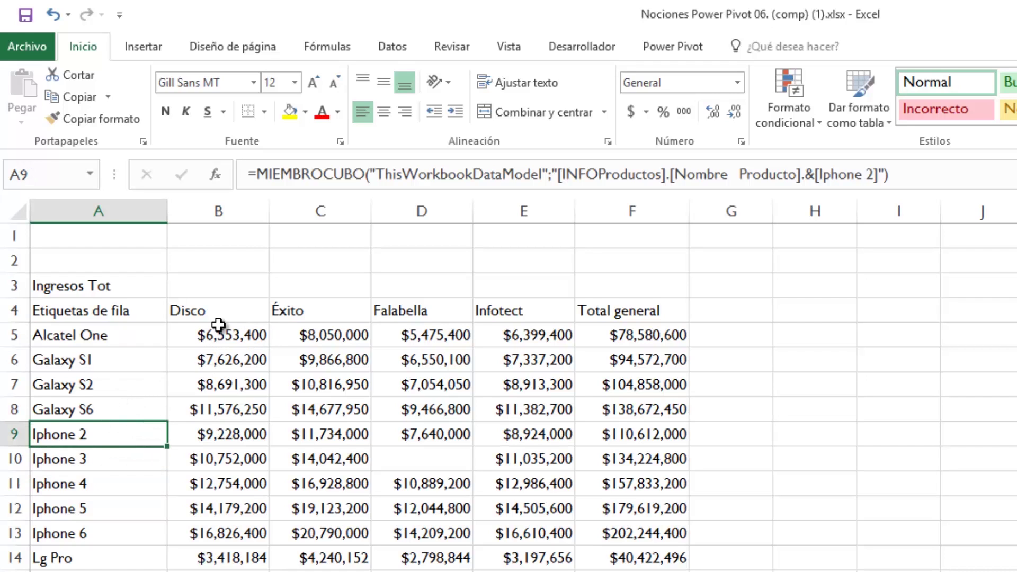
pyautogui.click(261, 406)
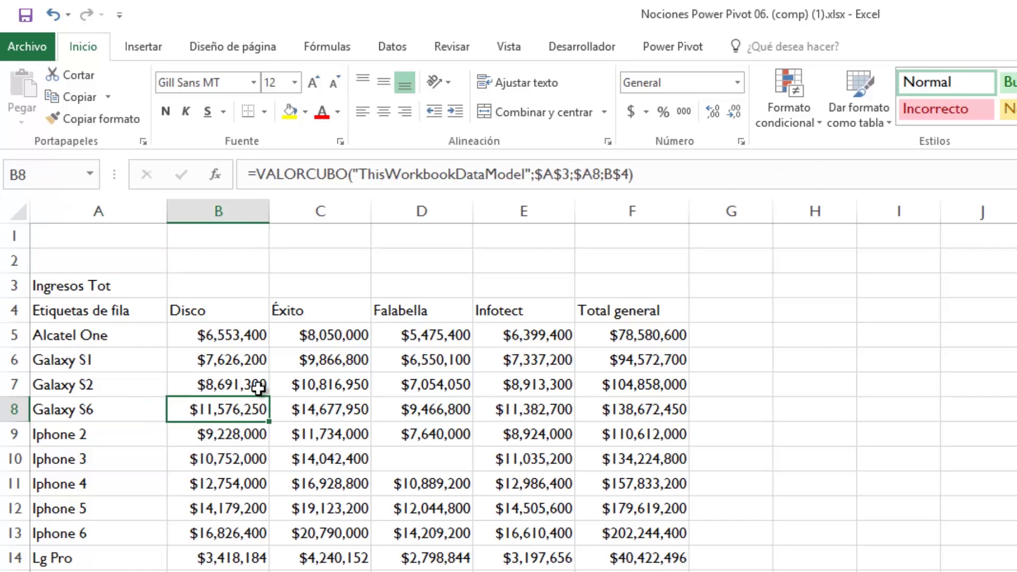
# Browse the functions in the Cubo category of the function library.
pyautogui.click(345, 44)
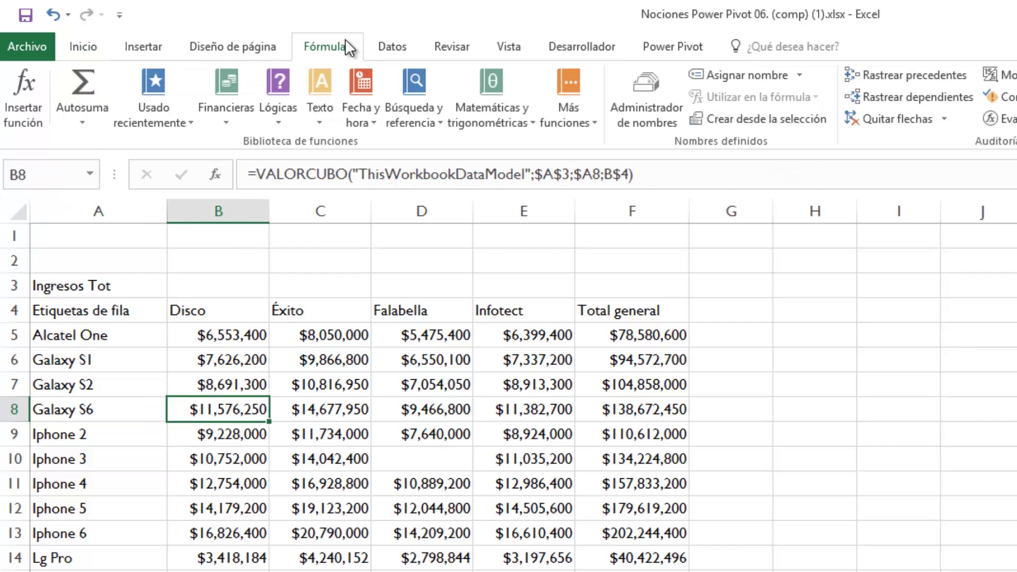
pyautogui.click(586, 120)
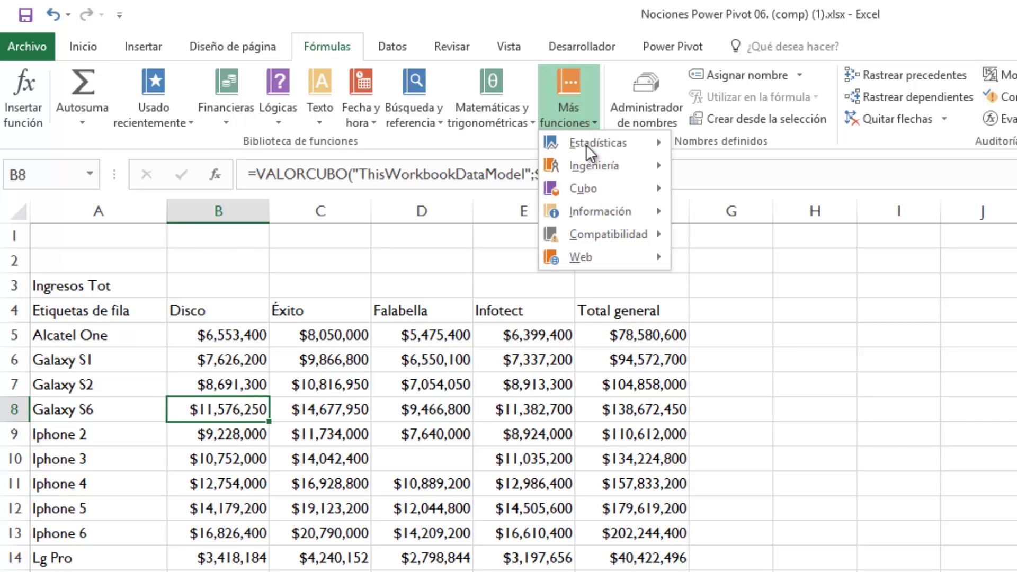
pyautogui.moveTo(588, 192)
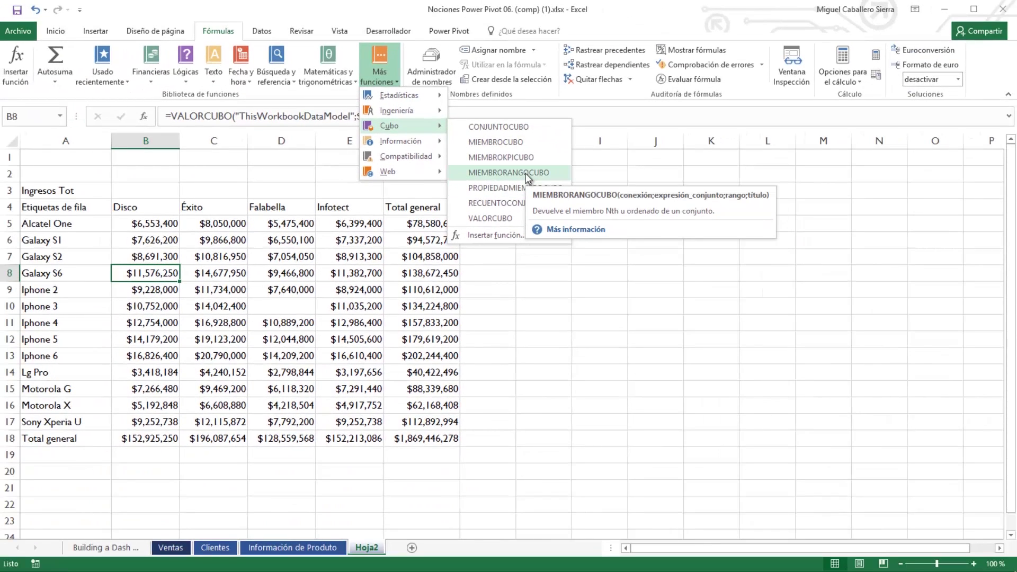
# Review the Cubo function category again and compare the formulas in cells E6, C8 and A7.
pyautogui.click(526, 173)
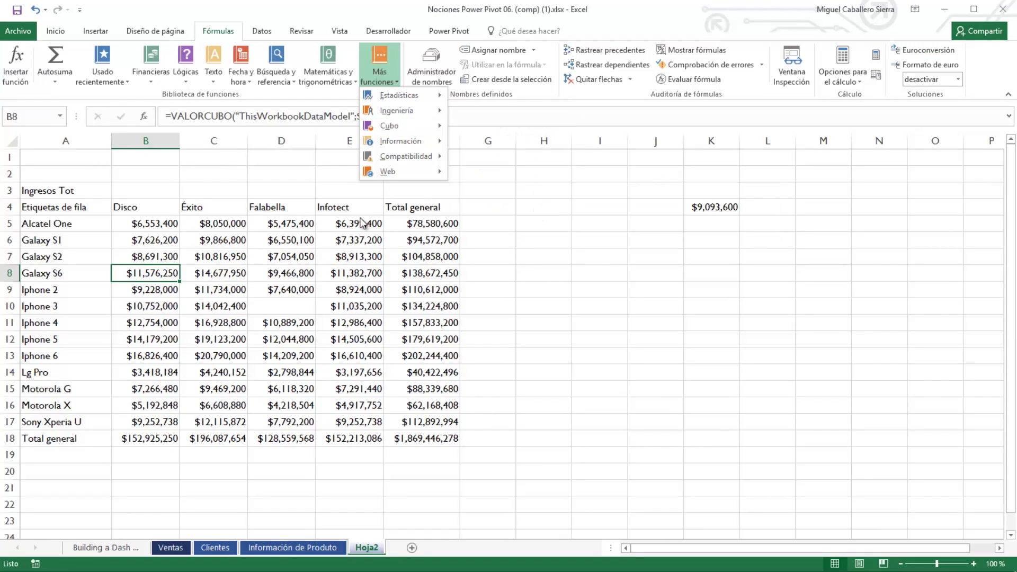
pyautogui.click(341, 240)
pyautogui.click(342, 240)
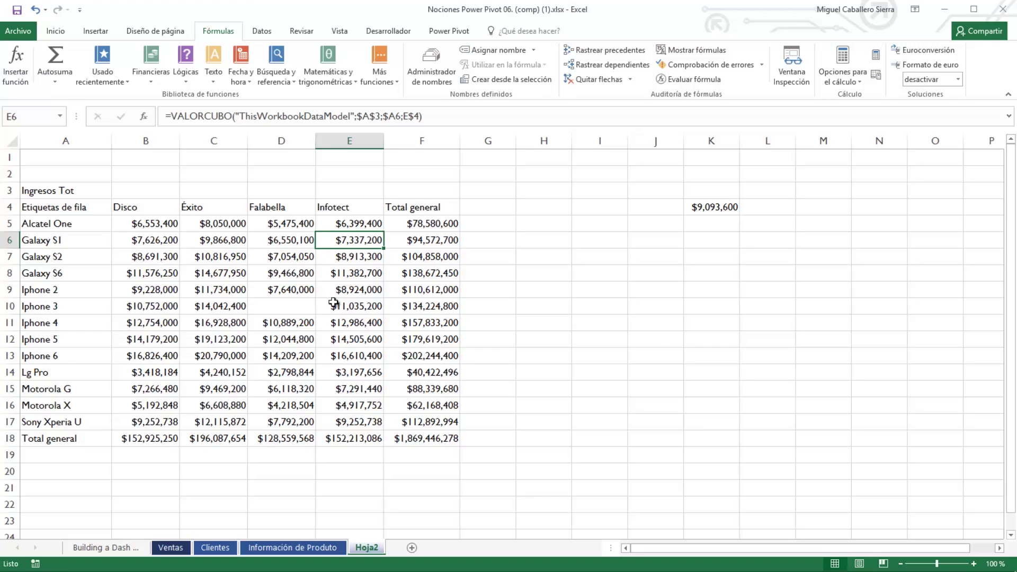
pyautogui.click(378, 84)
pyautogui.moveTo(418, 132)
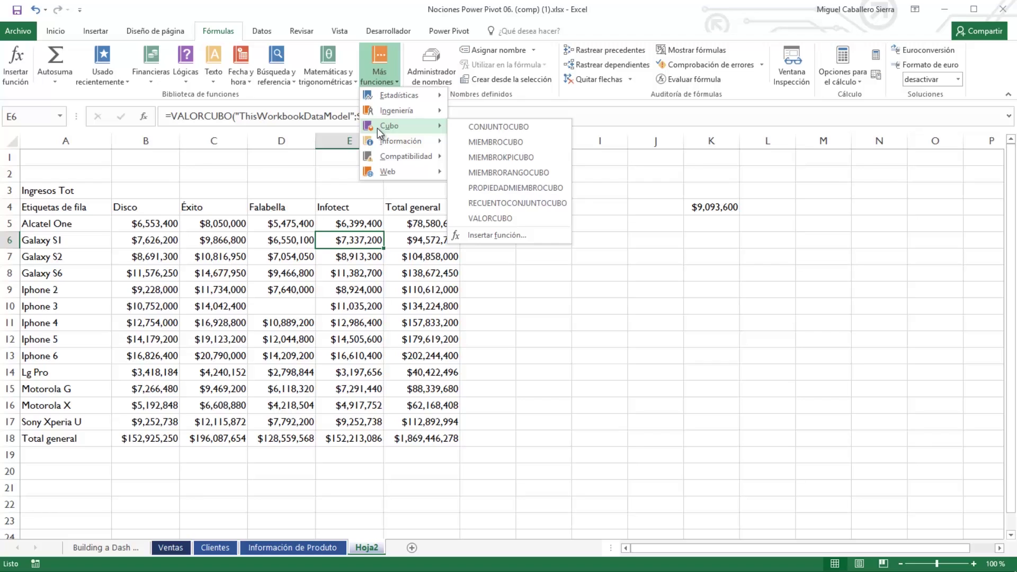
pyautogui.click(237, 251)
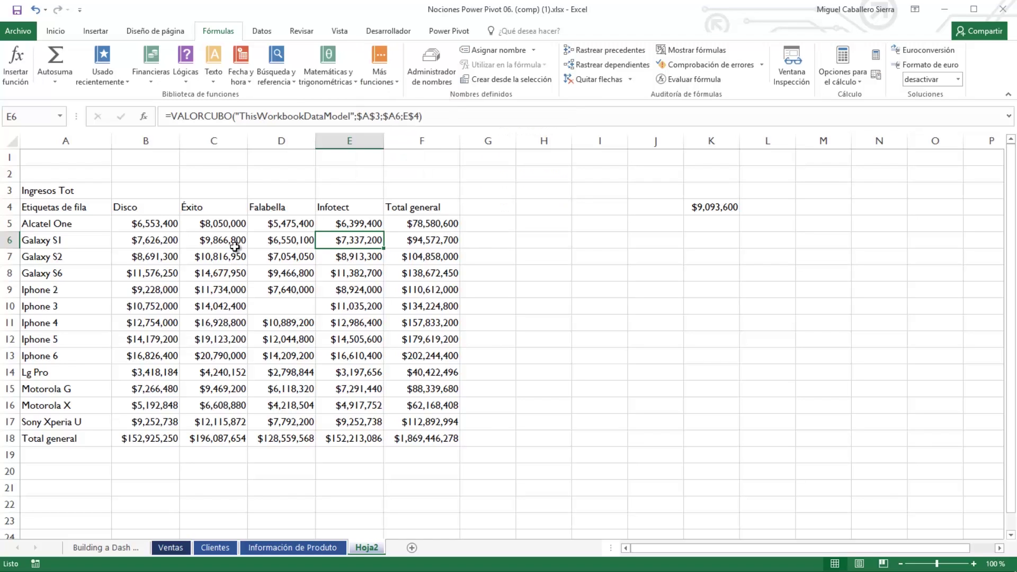
pyautogui.click(212, 278)
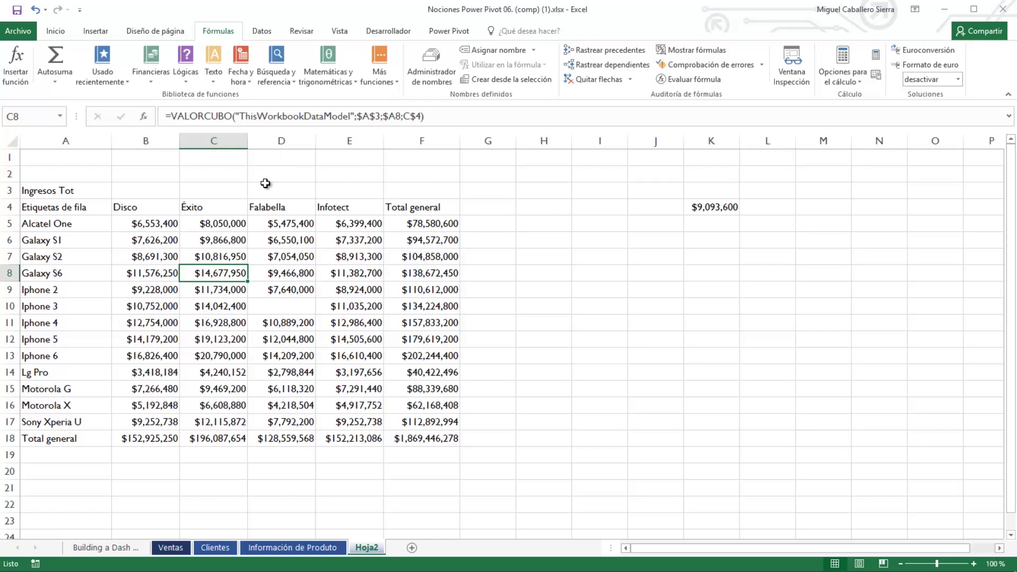
pyautogui.click(79, 258)
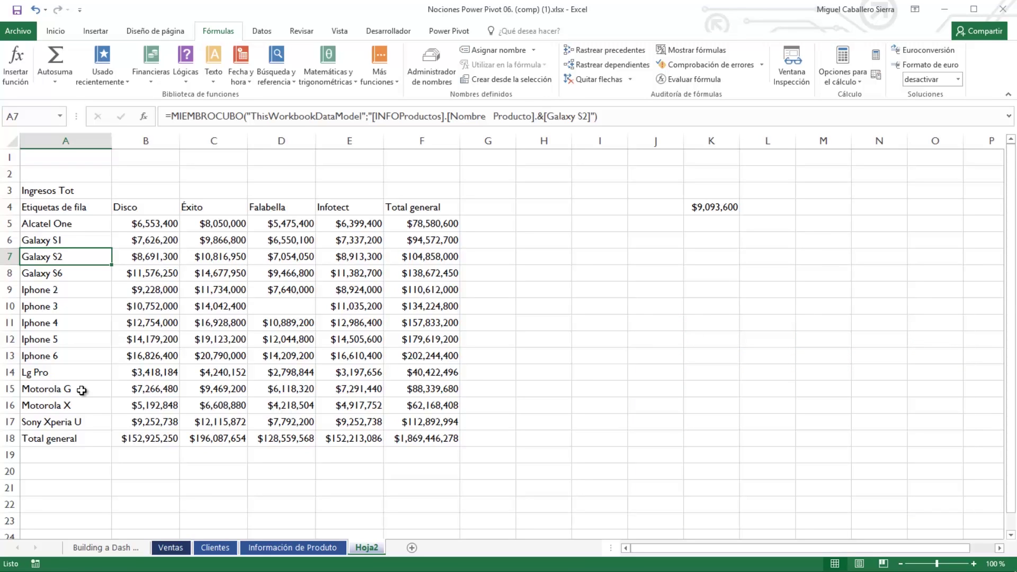
# Delete the Hoja2 worksheet from the workbook permanently.
pyautogui.rightClick(374, 542)
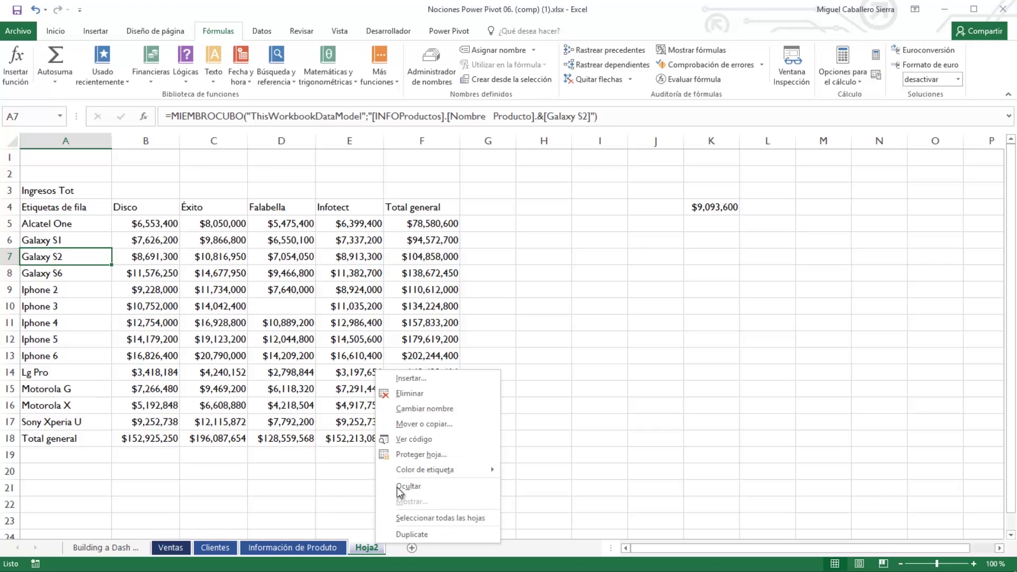
pyautogui.click(407, 391)
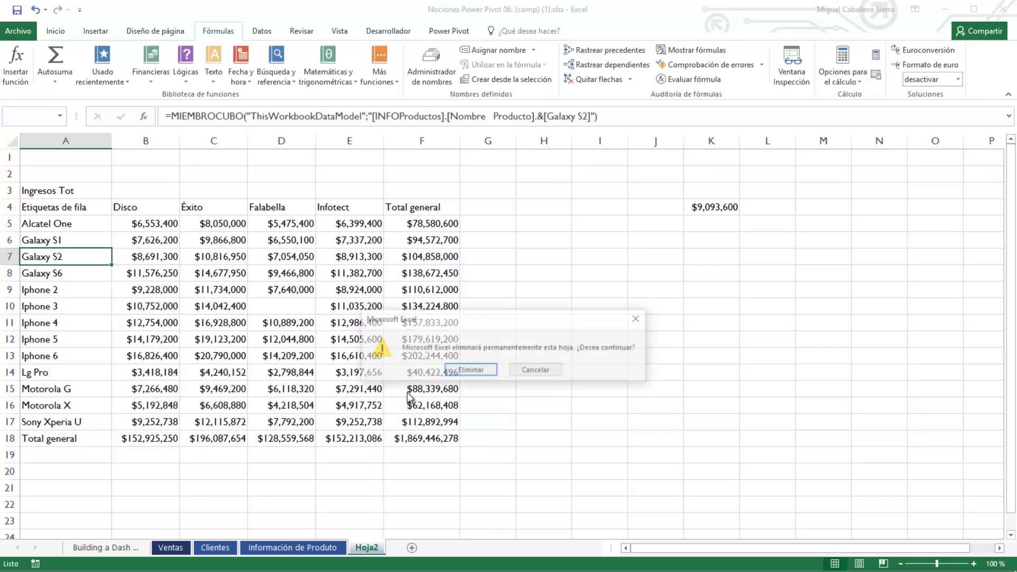
pyautogui.click(471, 373)
# Clear the broken reference formula from cell G1 on the Building a Dash worksheet.
pyautogui.click(130, 549)
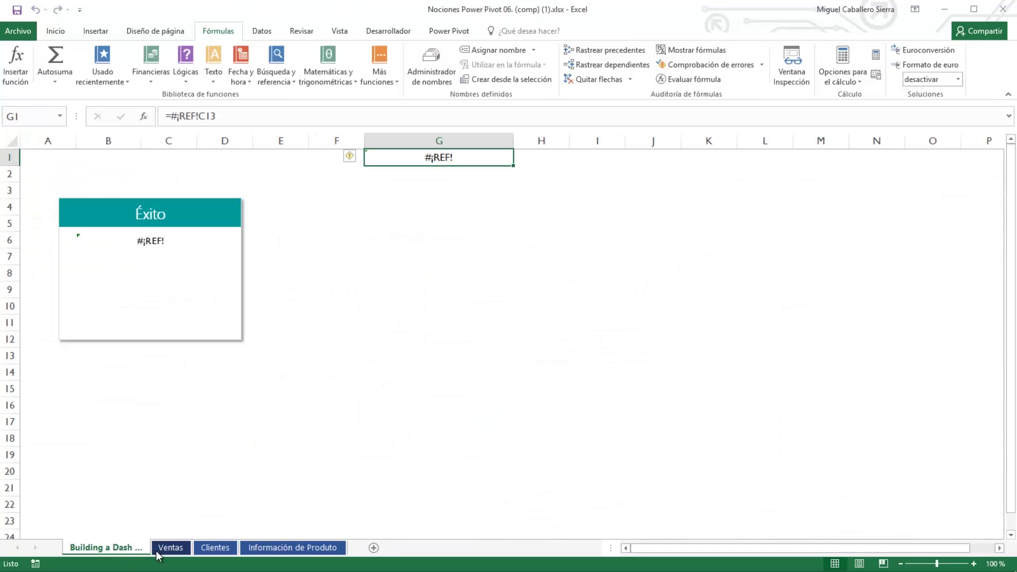
pyautogui.press('Delete')
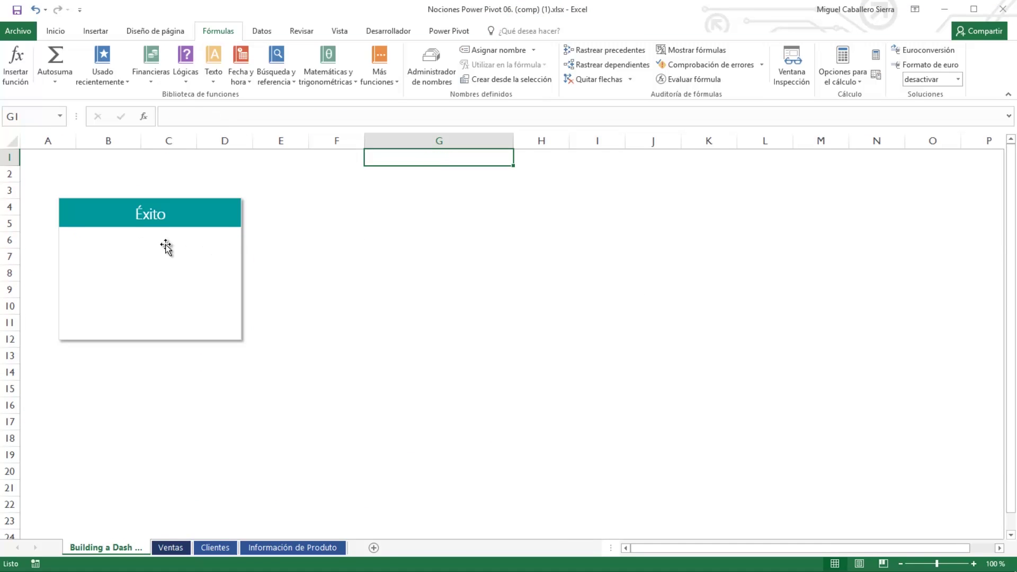
pyautogui.click(149, 243)
# Start a VALORCUBO formula in cell G1 with "ThisWorkbookDataModel" as the connection argument.
pyautogui.click(438, 160)
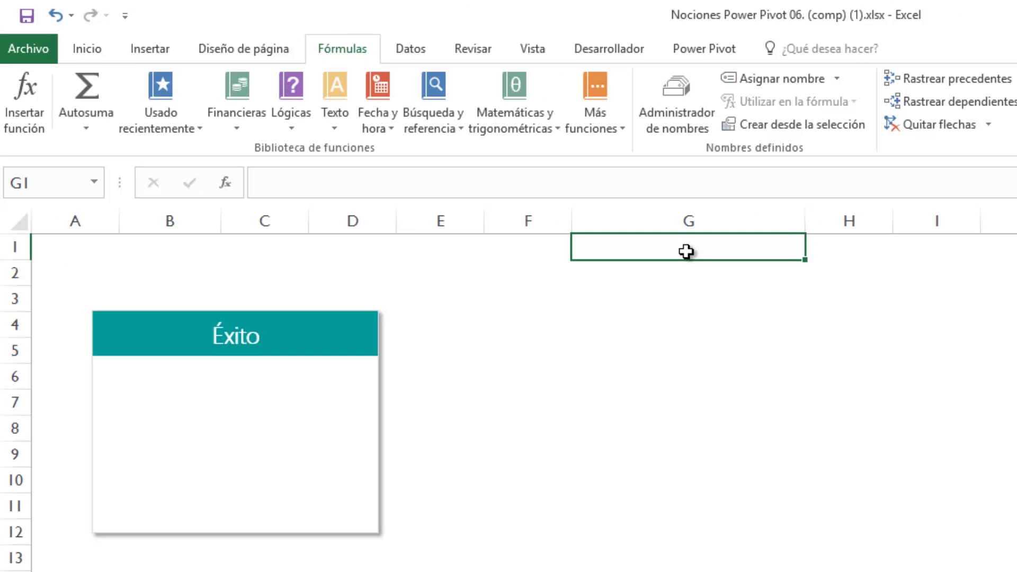
pyautogui.write('=VA')
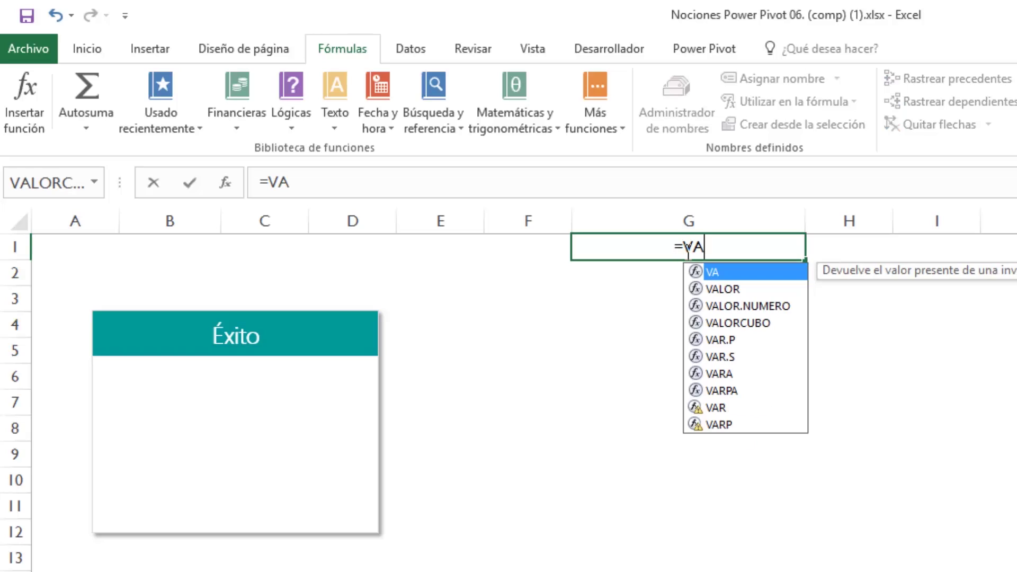
pyautogui.press('Down')
pyautogui.press('Down')
pyautogui.press('Down')
pyautogui.press('Tab')
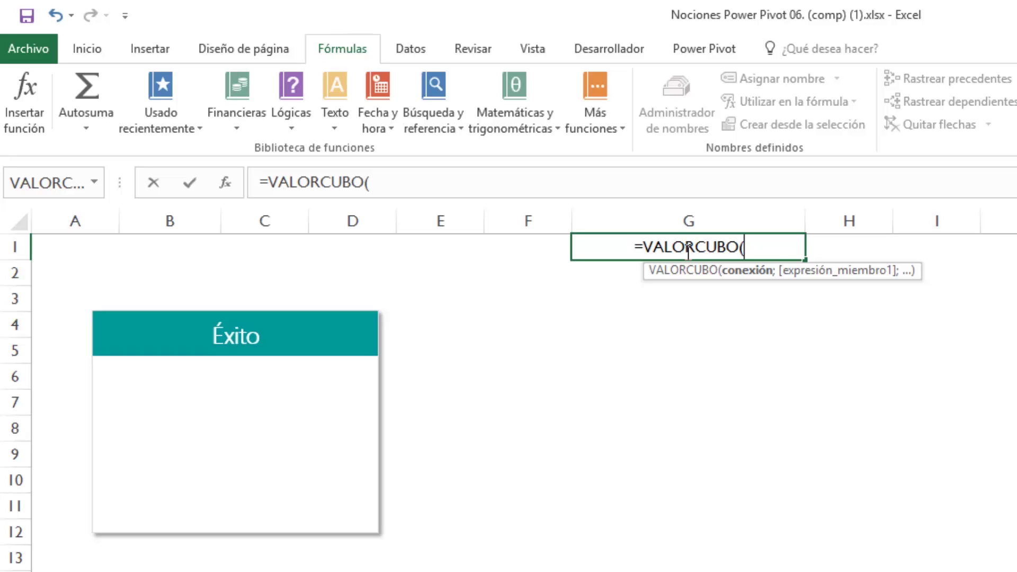
pyautogui.write('"')
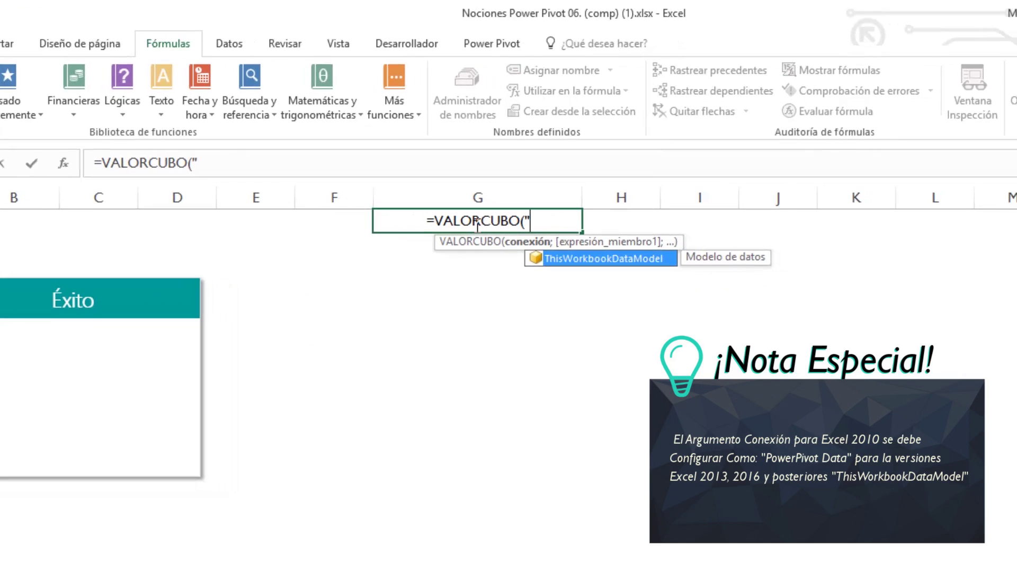
pyautogui.press('Tab')
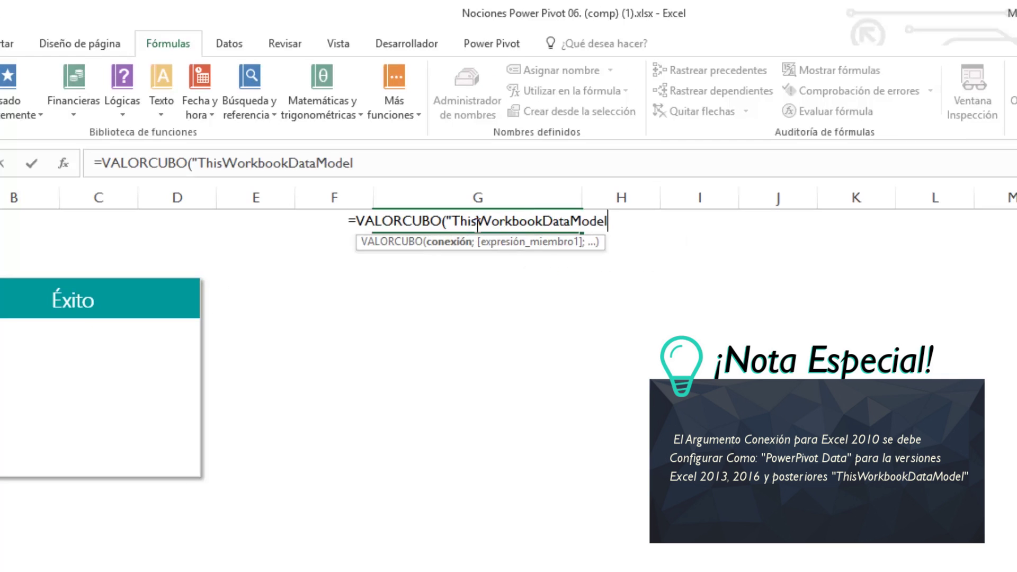
pyautogui.write('"')
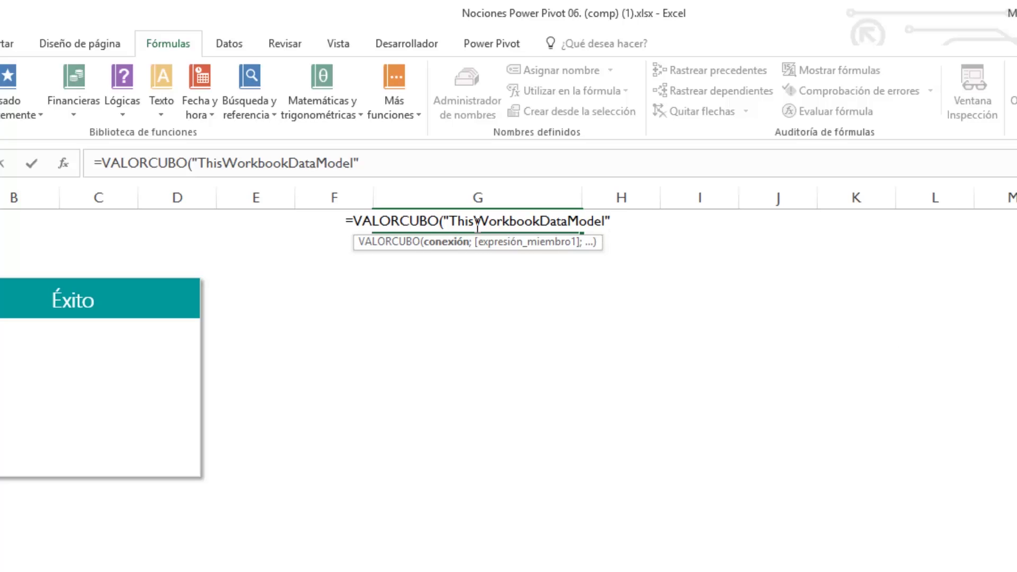
# Add the measure "[Measures].[Ingresos Tot]" as the first member expression of the VALORCUBO formula.
pyautogui.write(';')
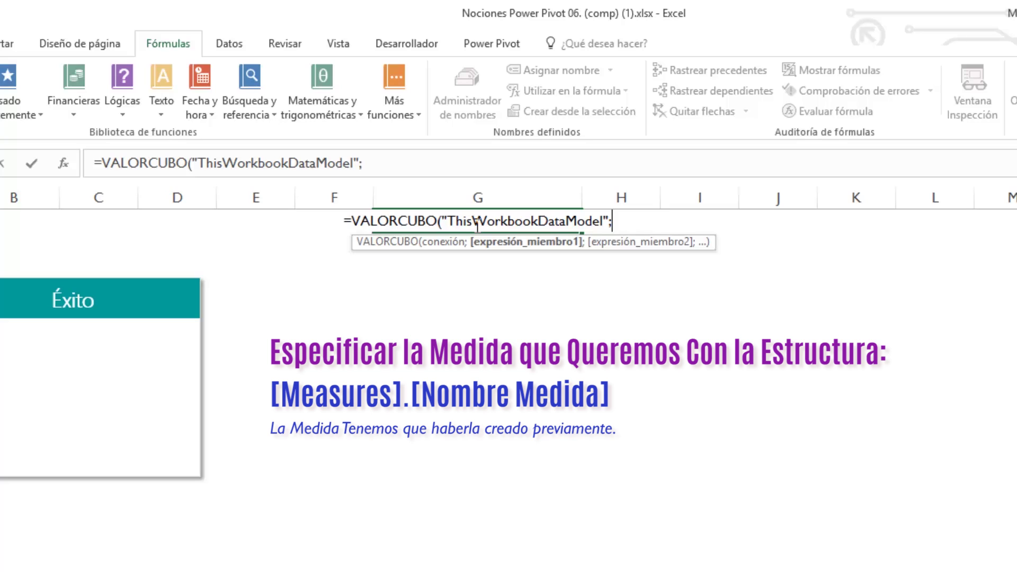
pyautogui.write('"[')
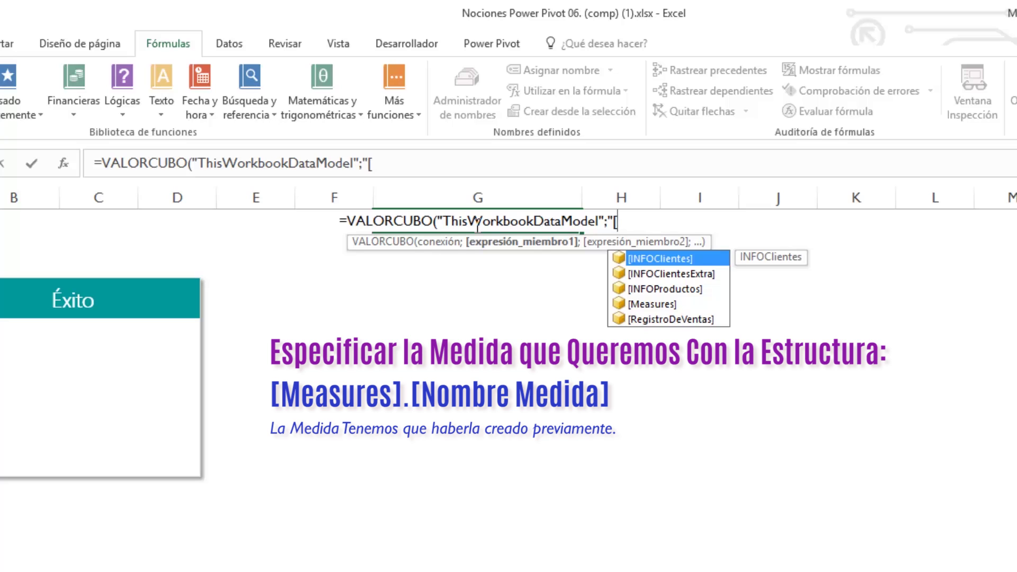
pyautogui.press('Down')
pyautogui.press('Down')
pyautogui.press('Down')
pyautogui.press('Down')
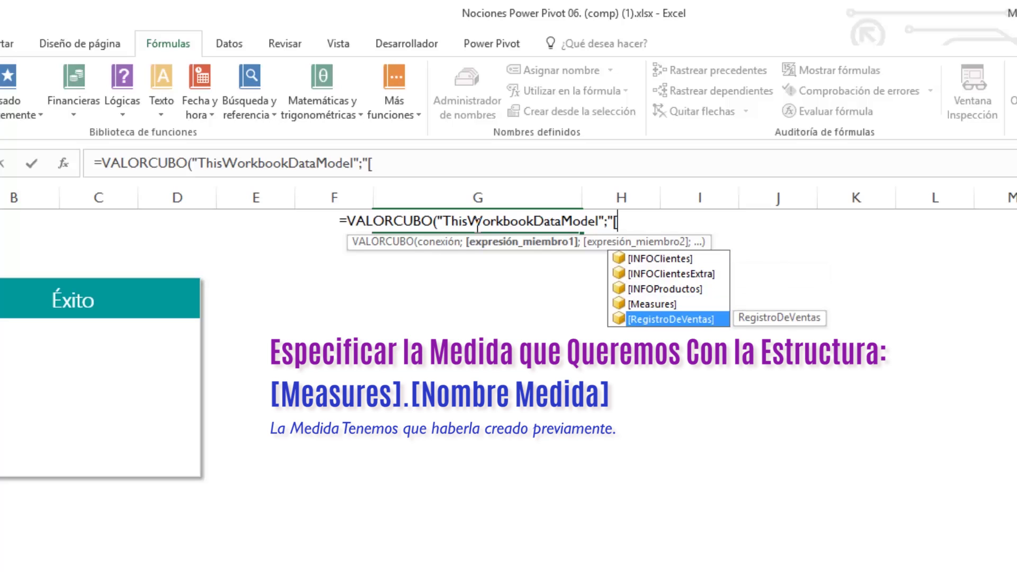
pyautogui.press('Up')
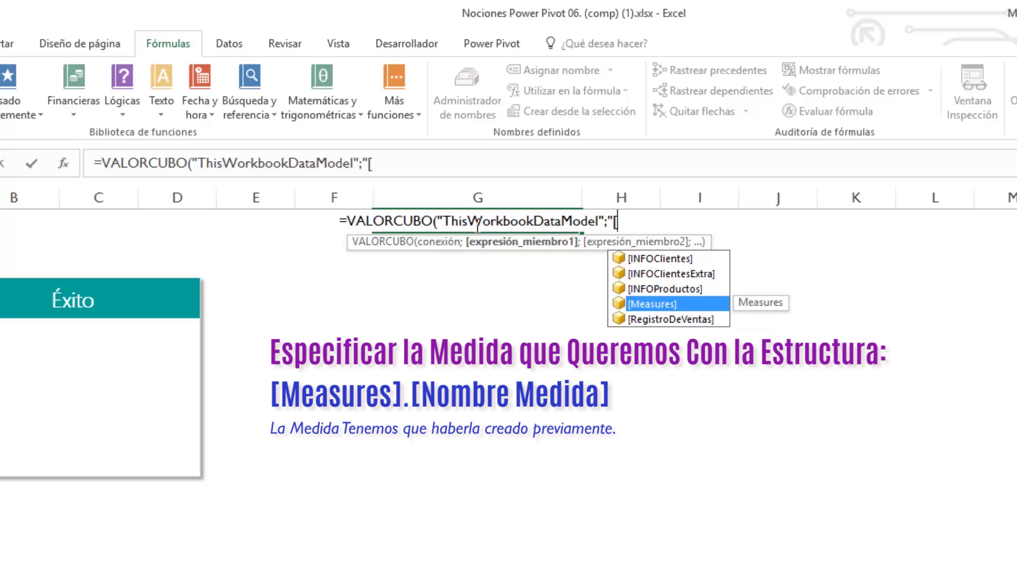
pyautogui.press('Tab')
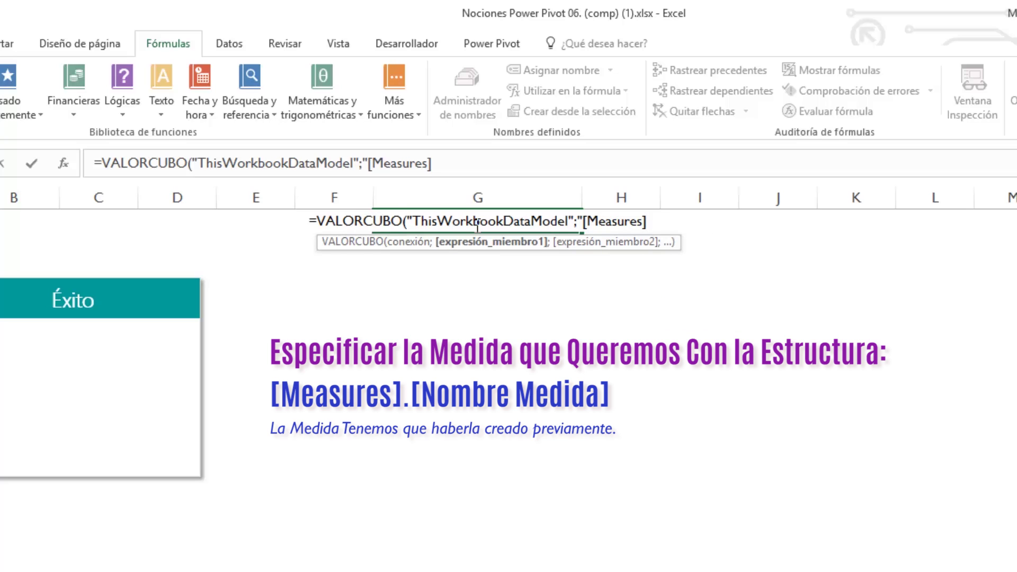
pyautogui.write('.')
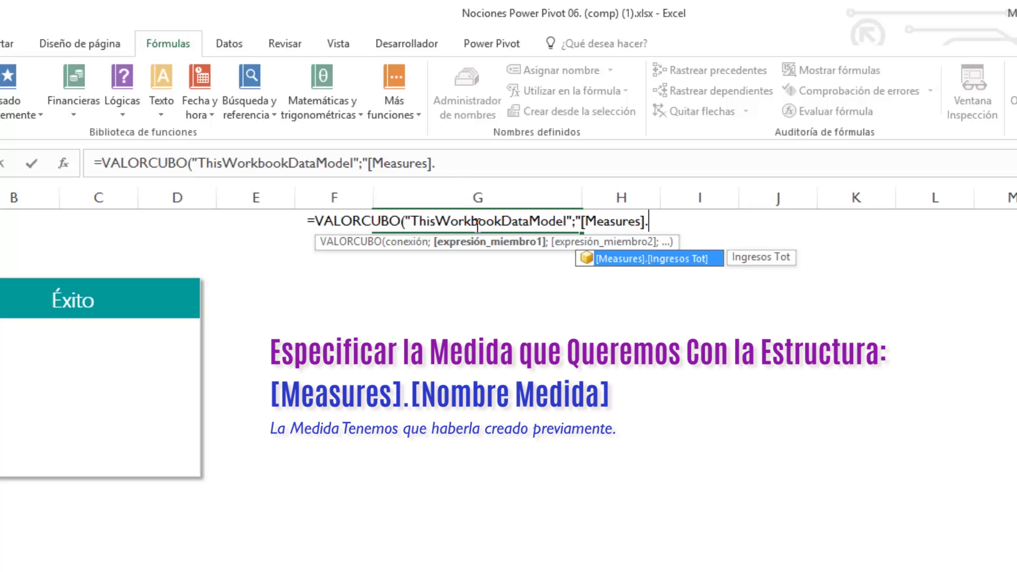
pyautogui.press('Tab')
pyautogui.write('"')
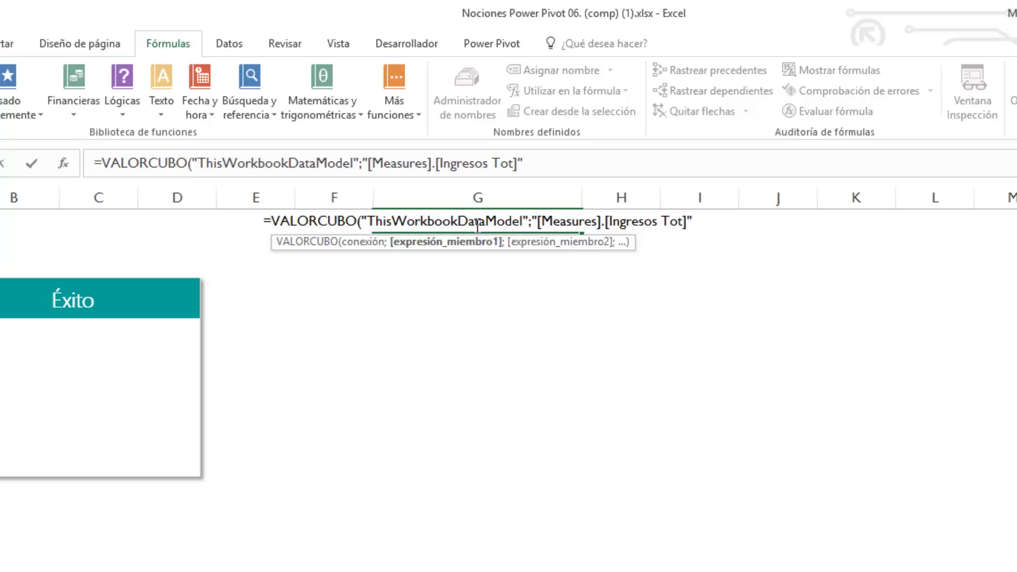
# Begin the second member expression with the Nombre Producto field of the INFOProductos table.
pyautogui.write(';')
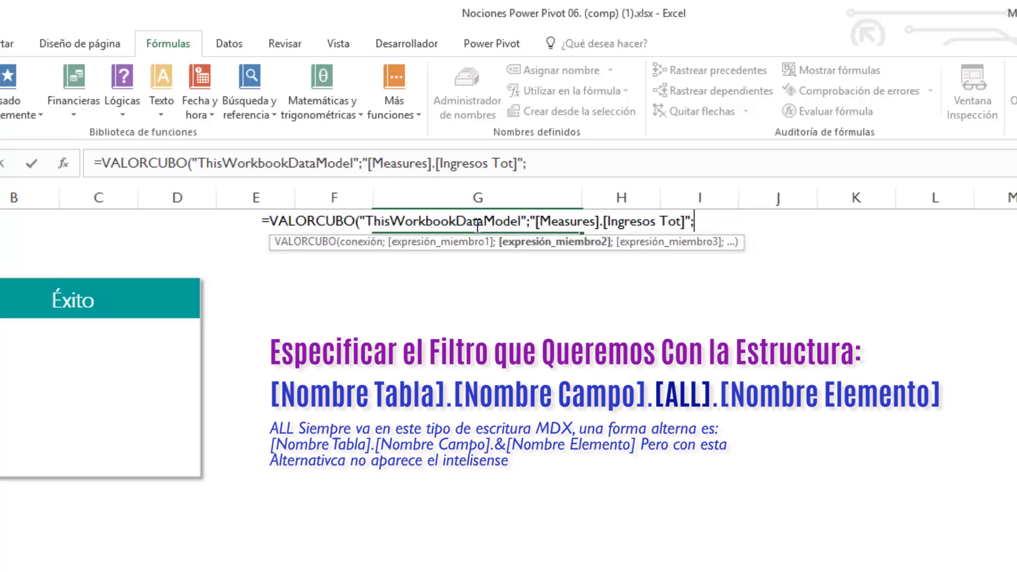
pyautogui.write('"')
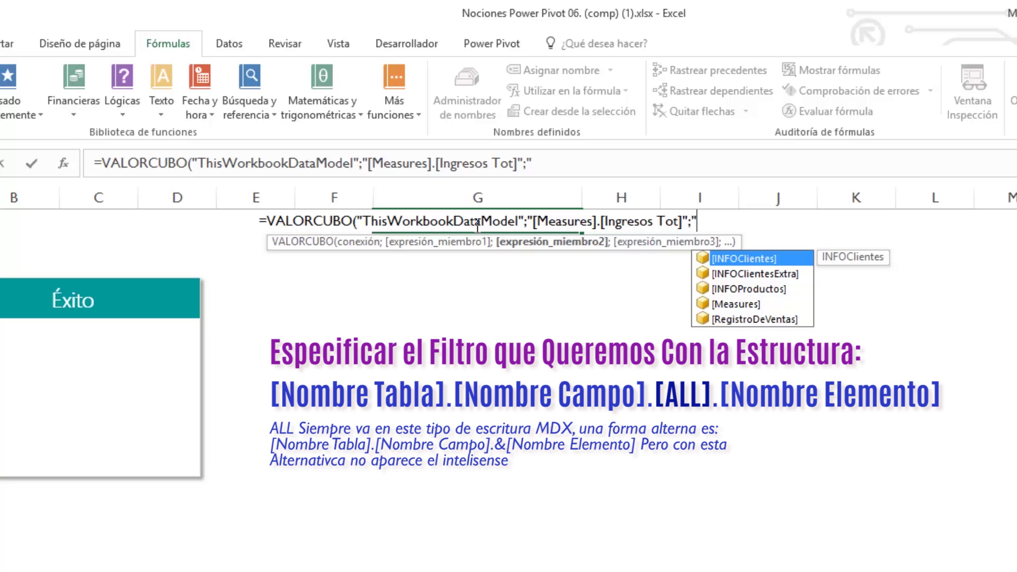
pyautogui.press('Down')
pyautogui.press('Down')
pyautogui.press('Tab')
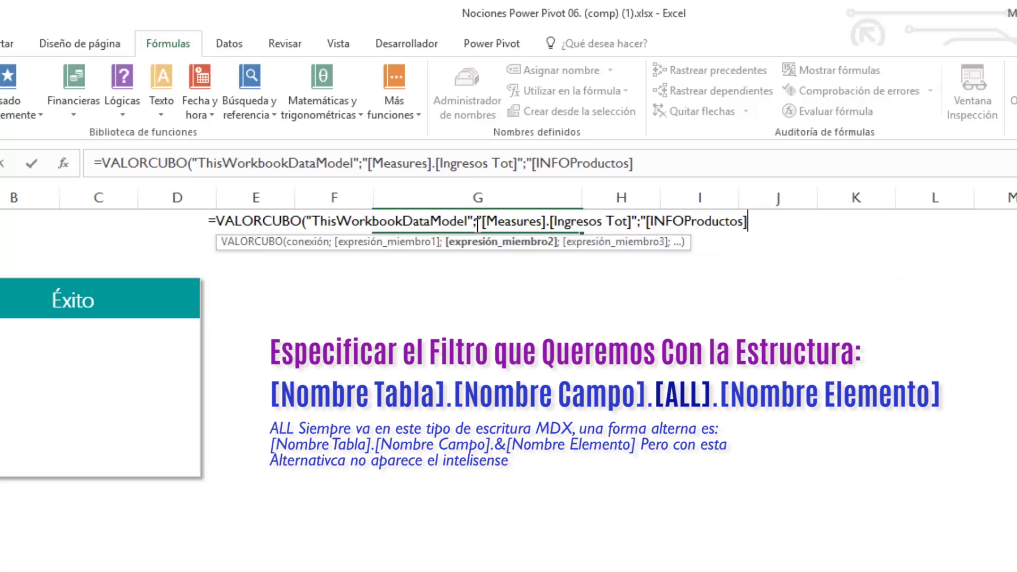
pyautogui.write('.')
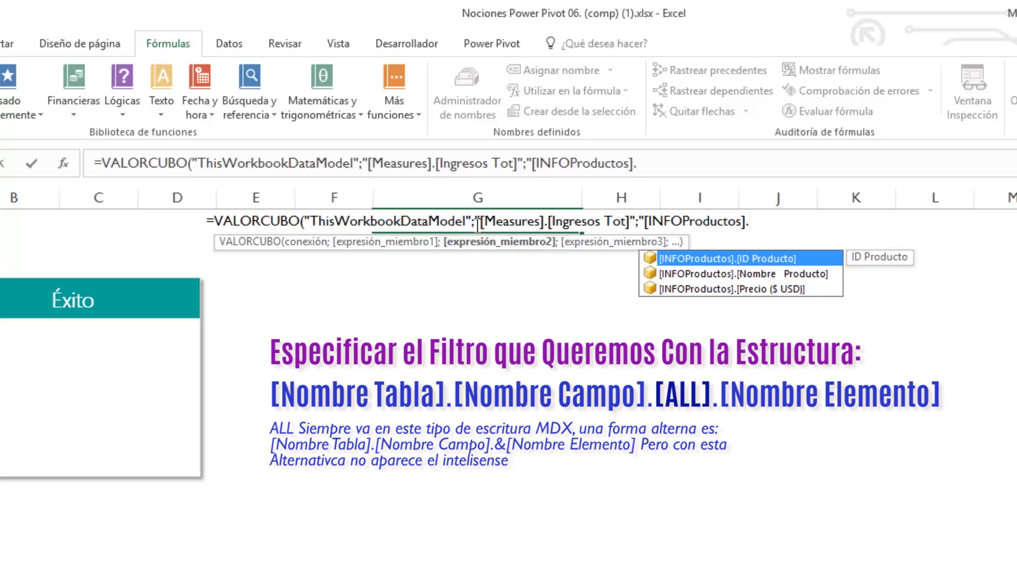
pyautogui.press('Down')
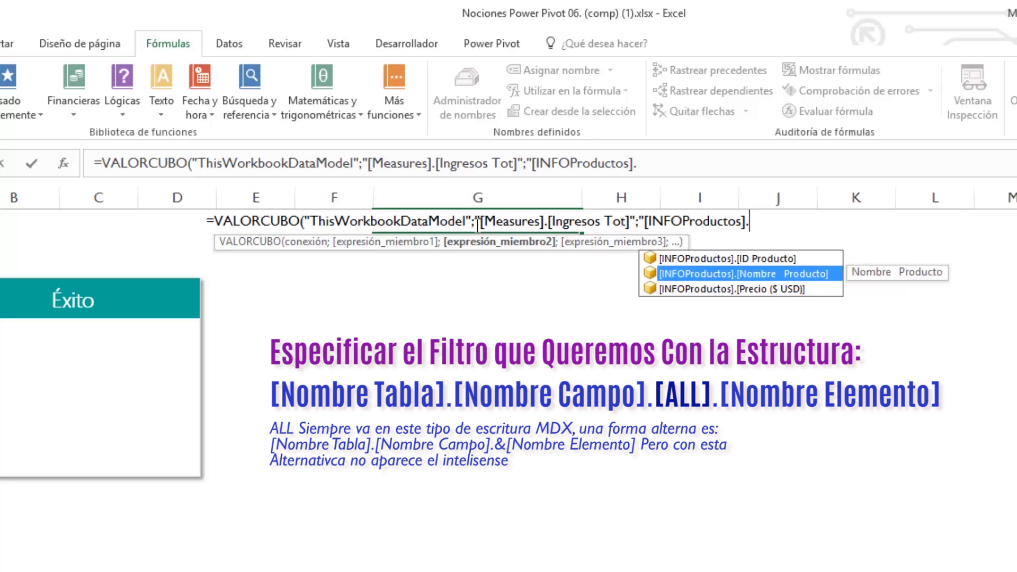
pyautogui.press('Up')
pyautogui.press('Down')
pyautogui.press('Tab')
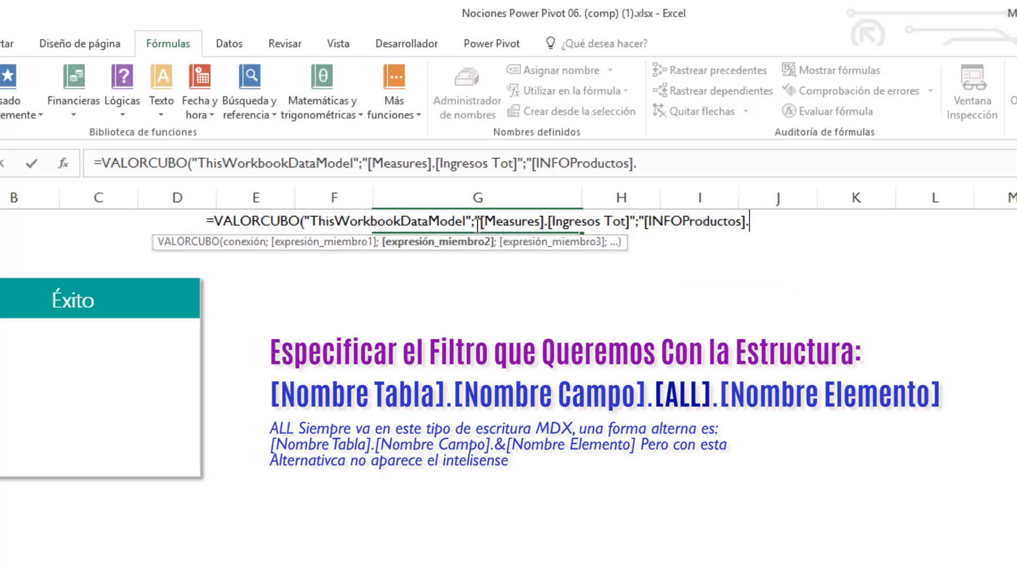
# Complete the product filter with [All].[Iphone 6] and close that argument, ready for a third member expression.
pyautogui.write('.')
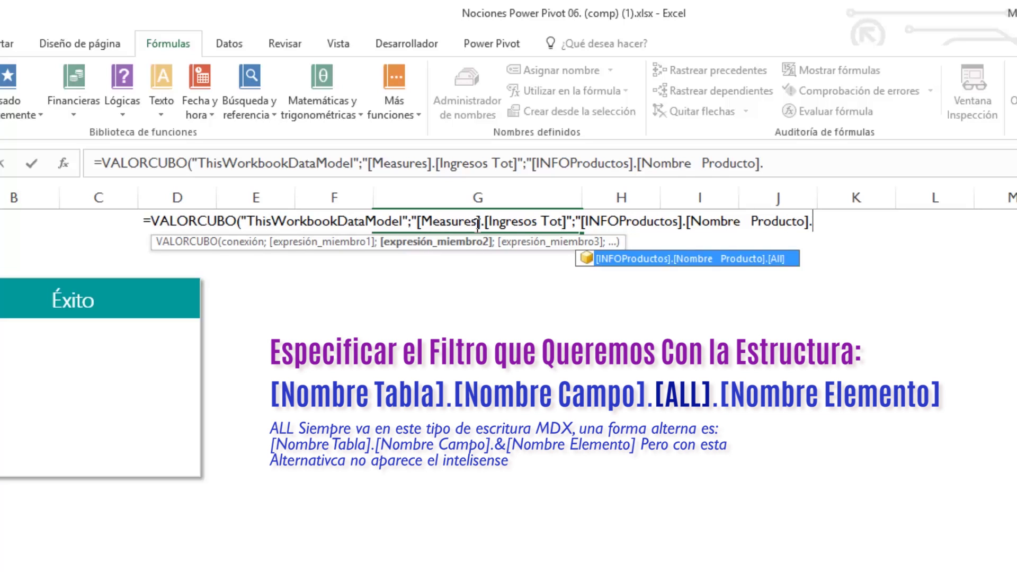
pyautogui.press('Tab')
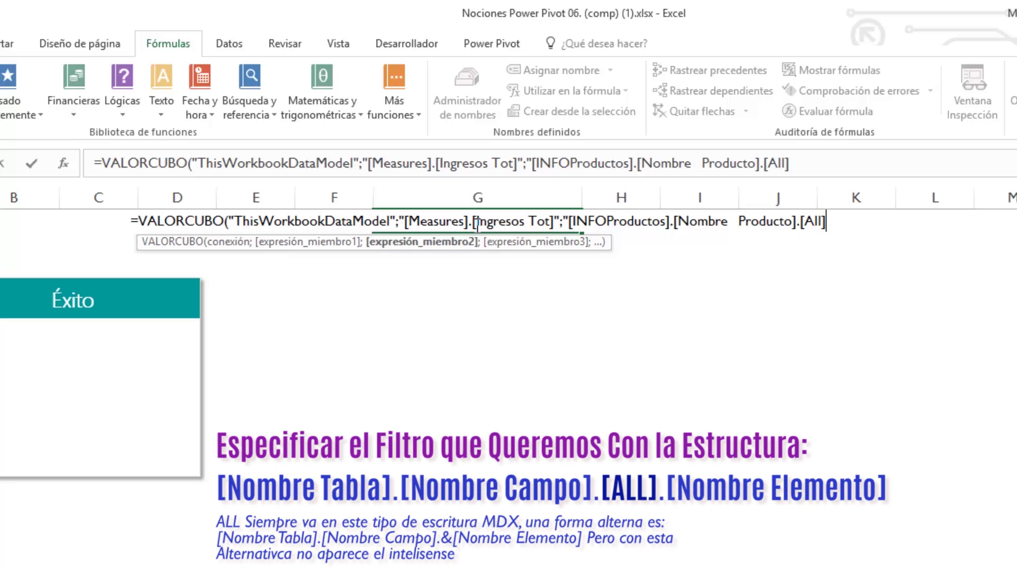
pyautogui.write('.')
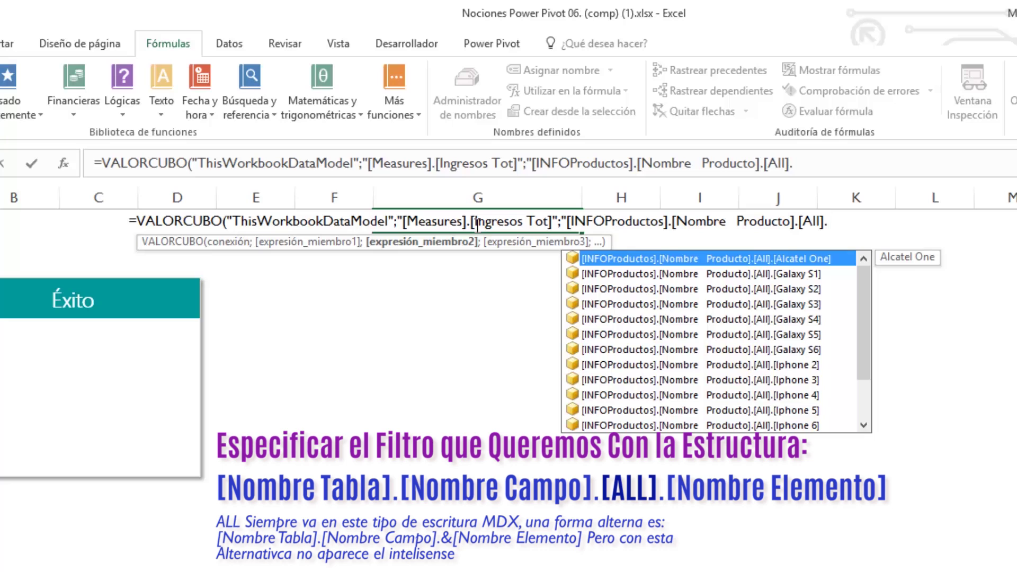
pyautogui.press('Down')
pyautogui.press('Down')
pyautogui.press('Down')
pyautogui.press('Down')
pyautogui.press('Down')
pyautogui.press('Down')
pyautogui.press('Down')
pyautogui.press('Down')
pyautogui.press('Down')
pyautogui.press('Down')
pyautogui.press('Down')
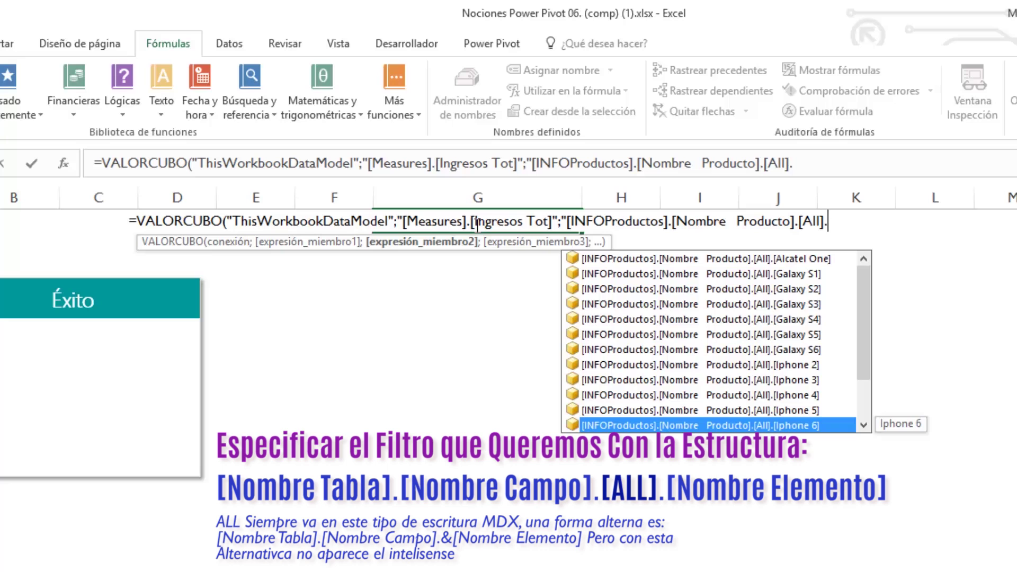
pyautogui.press('Tab')
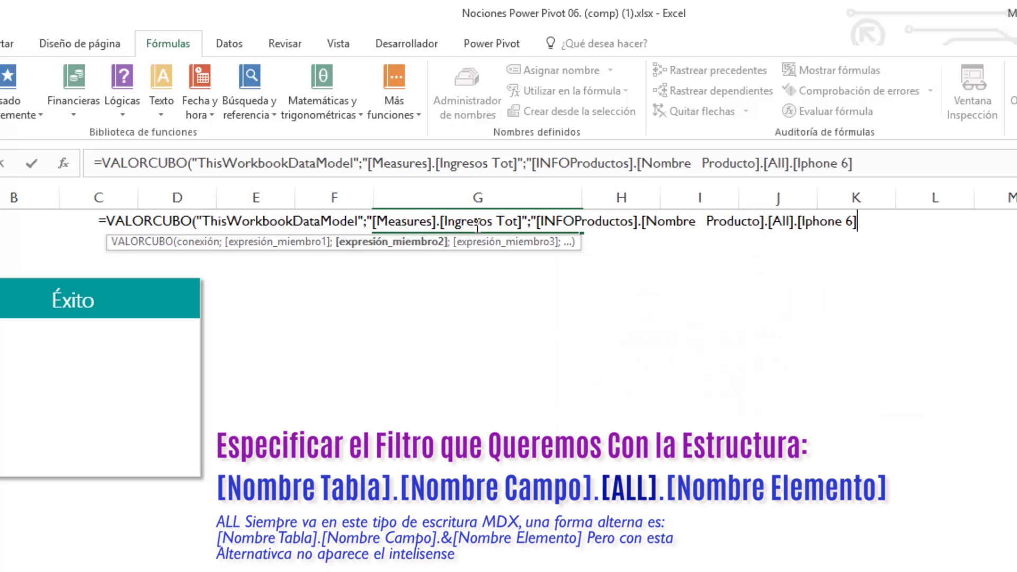
pyautogui.write('";')
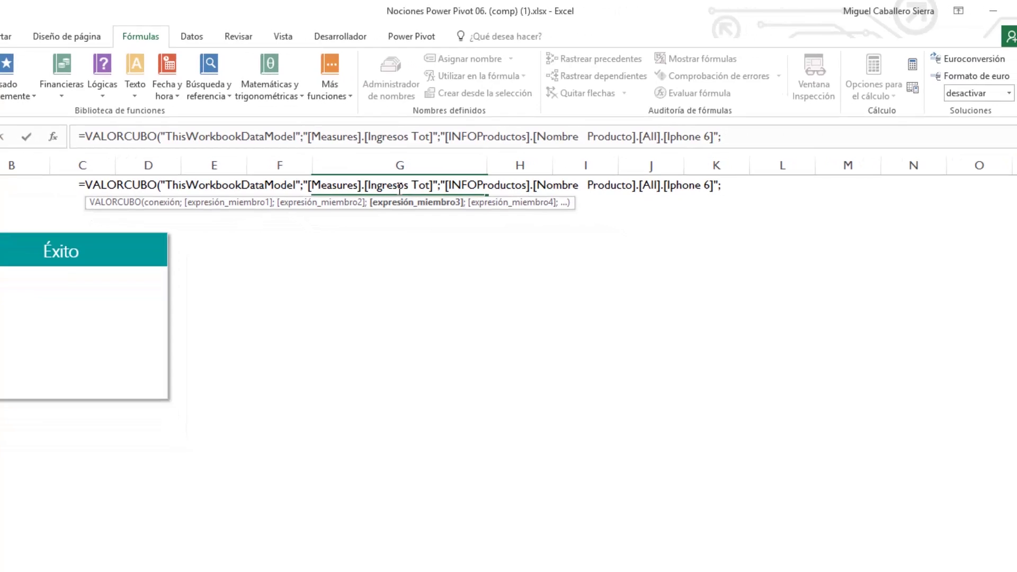
# Begin the third member expression of the VALORCUBO formula with the Nombre Cliente field of the INFOClientes table.
pyautogui.write('"[')
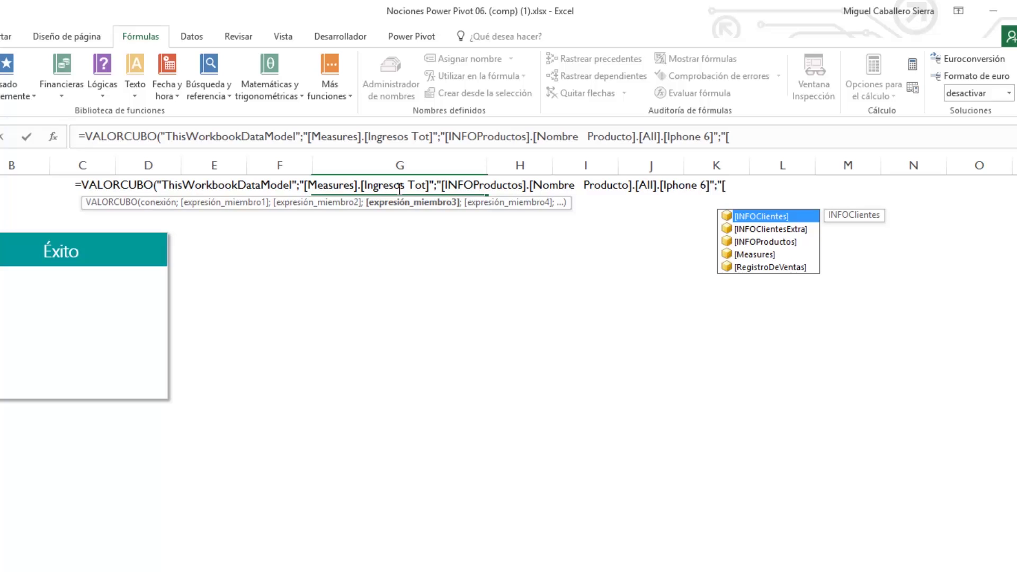
pyautogui.press('Tab')
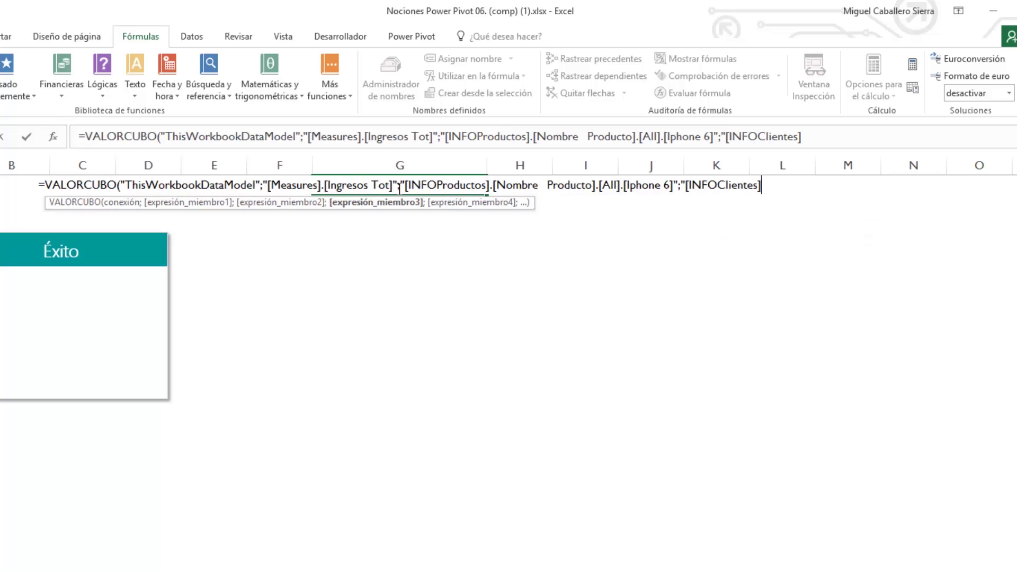
pyautogui.write('.')
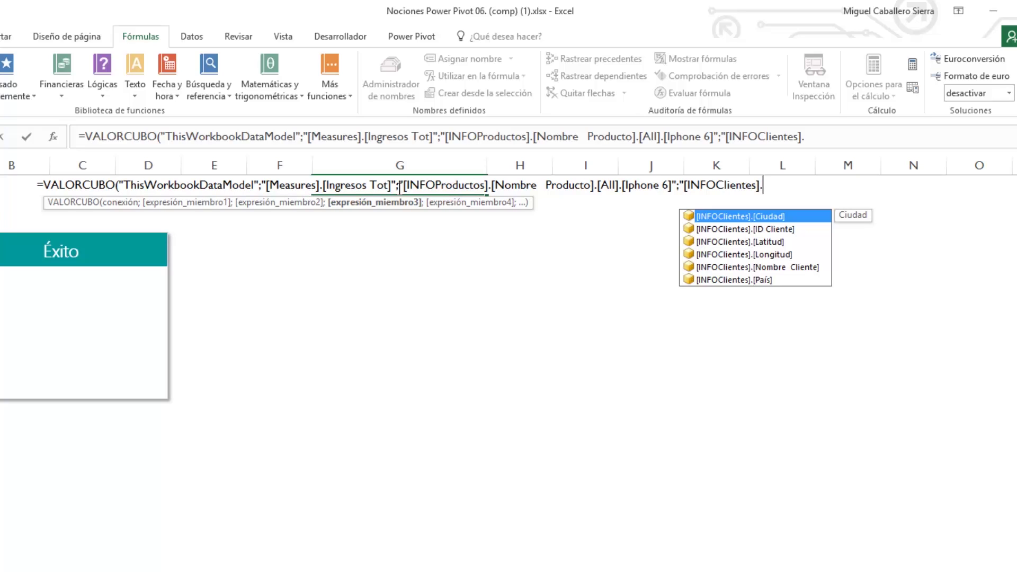
pyautogui.press('Down')
pyautogui.press('Down')
pyautogui.press('Down')
pyautogui.press('Down')
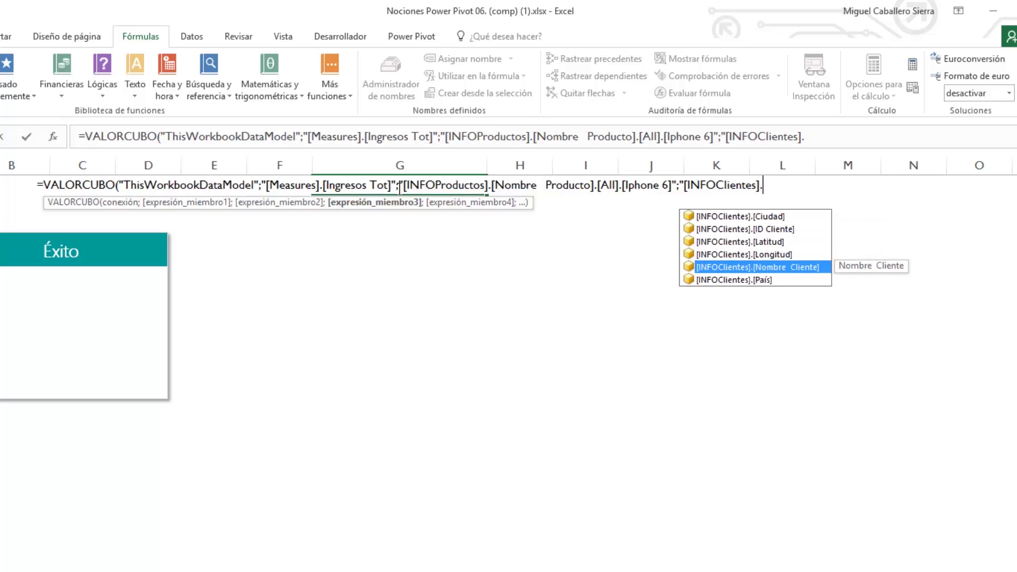
pyautogui.press('Tab')
# Complete the client filter with [All].[Éxito], close the VALORCUBO formula and enter it in G1.
pyautogui.write('.')
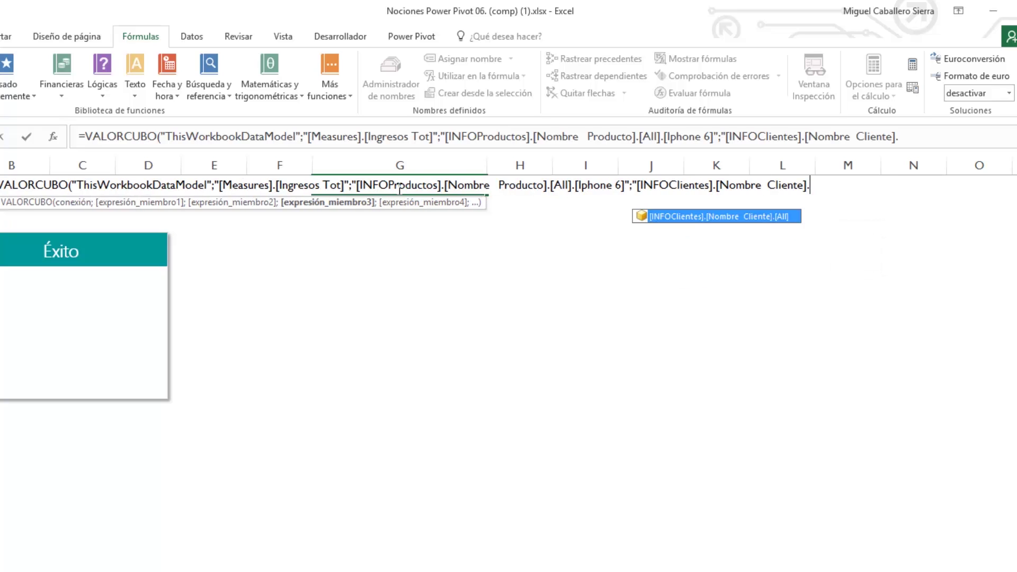
pyautogui.press('Tab')
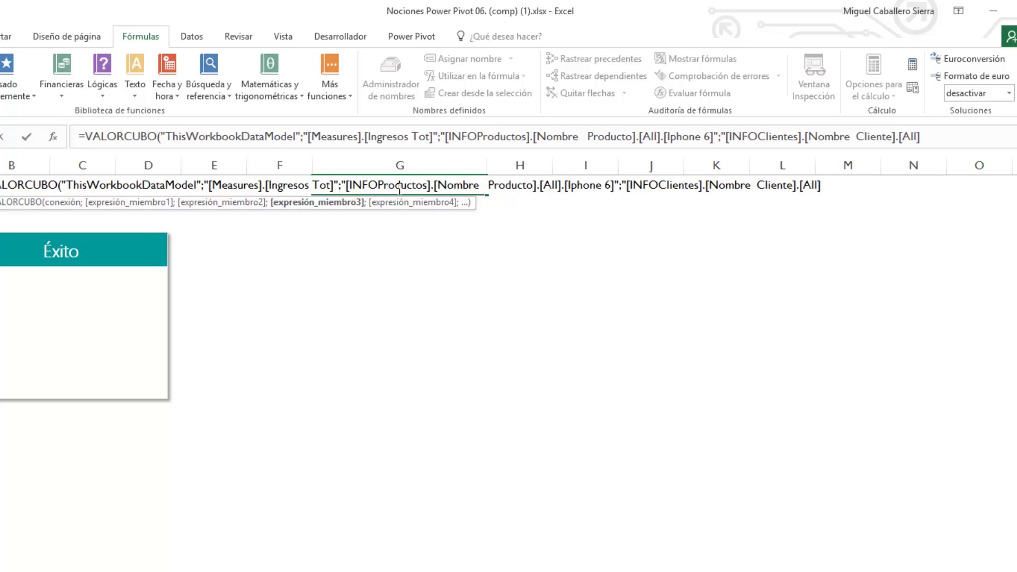
pyautogui.write('.')
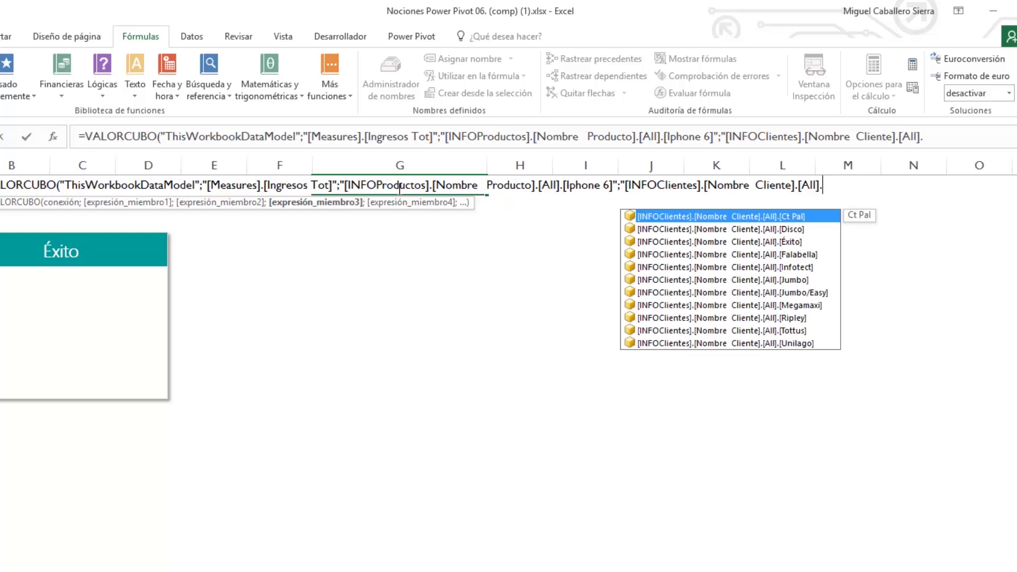
pyautogui.press('Down')
pyautogui.press('Down')
pyautogui.press('Down')
pyautogui.press('Up')
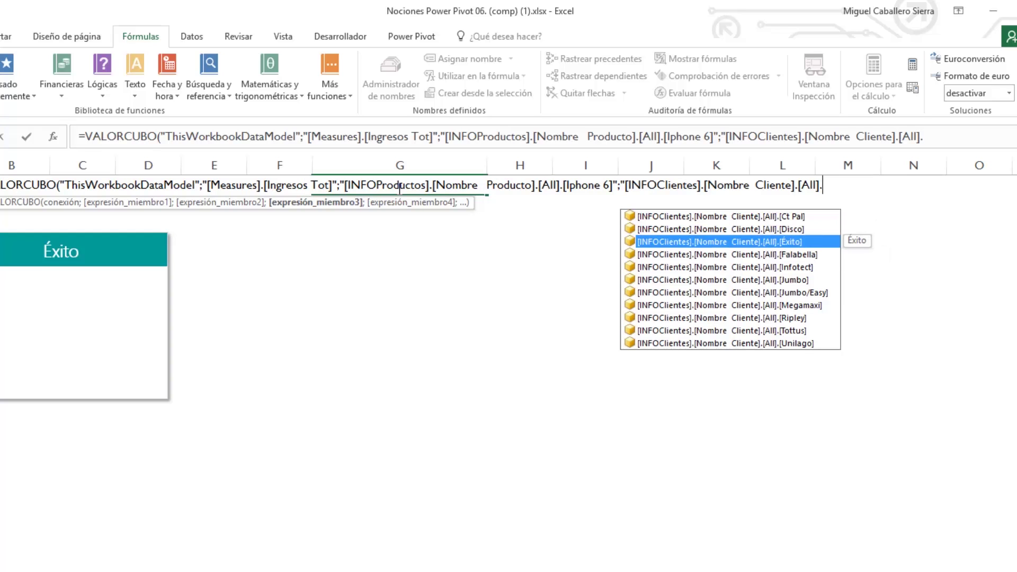
pyautogui.press('Tab')
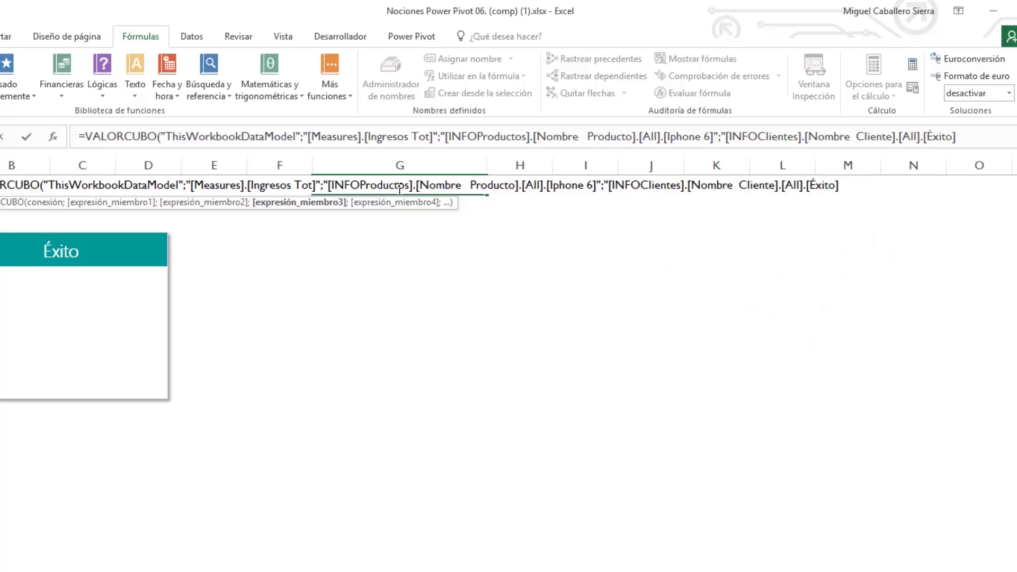
pyautogui.write('")')
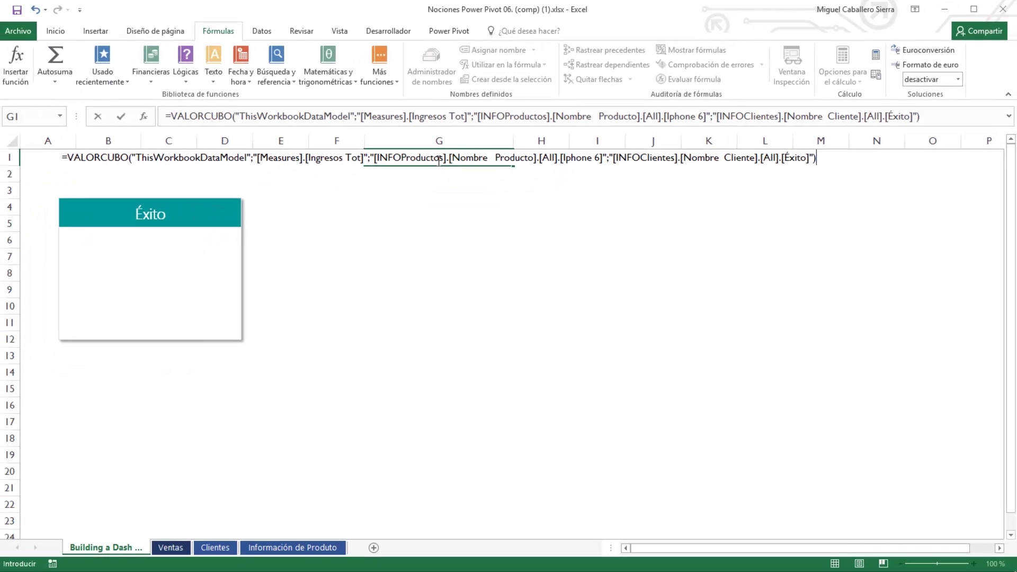
pyautogui.press('Return')
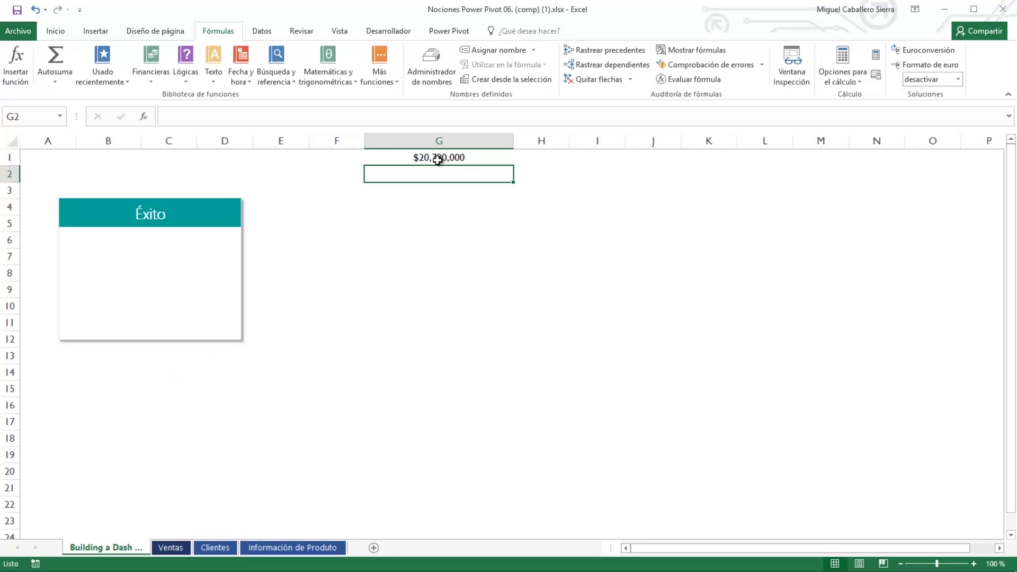
pyautogui.click(466, 287)
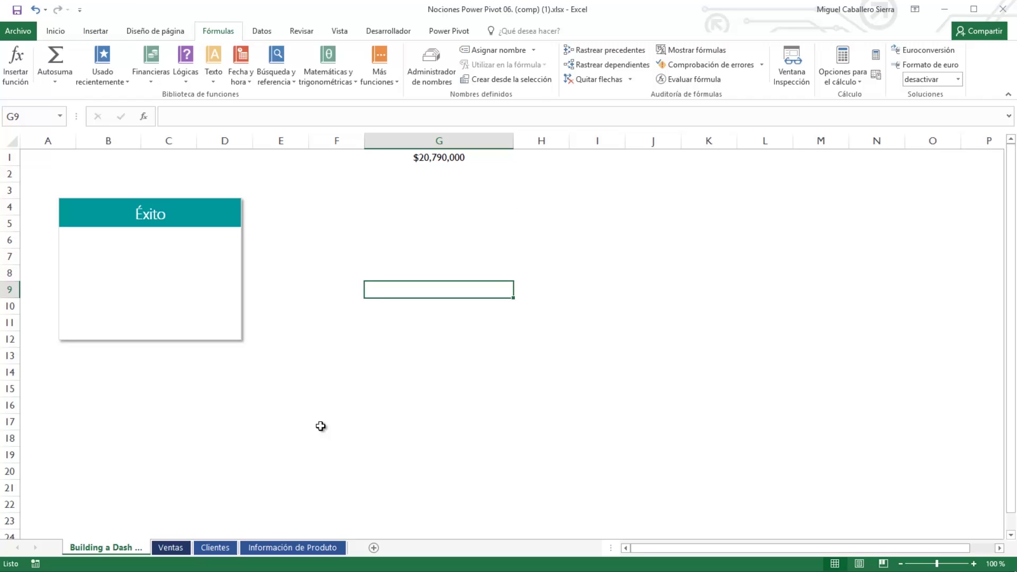
pyautogui.click(448, 164)
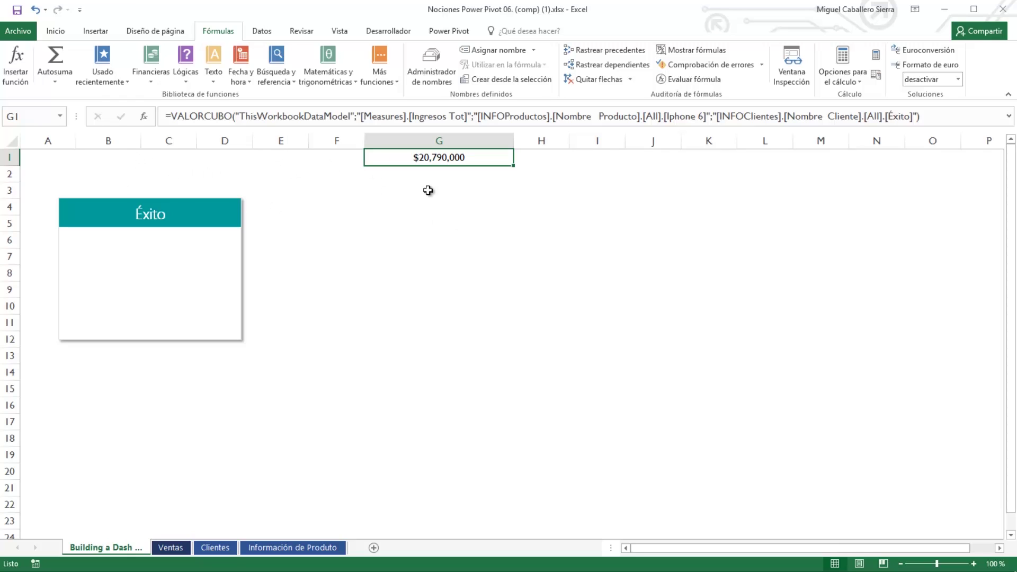
pyautogui.click(412, 209)
# Start inserting a slicer connected to the workbook's data model tables.
pyautogui.click(432, 162)
pyautogui.click(96, 31)
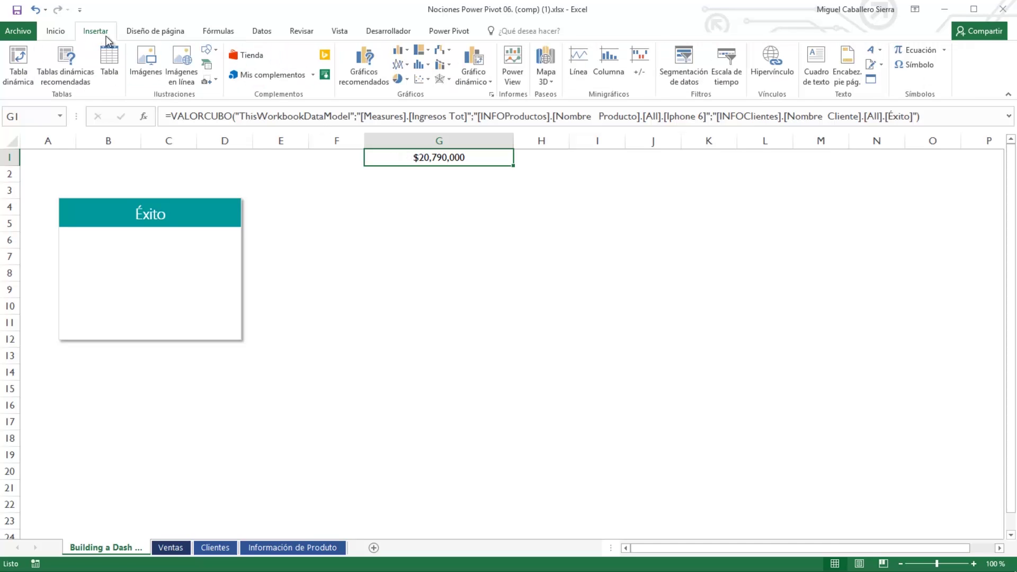
pyautogui.click(552, 106)
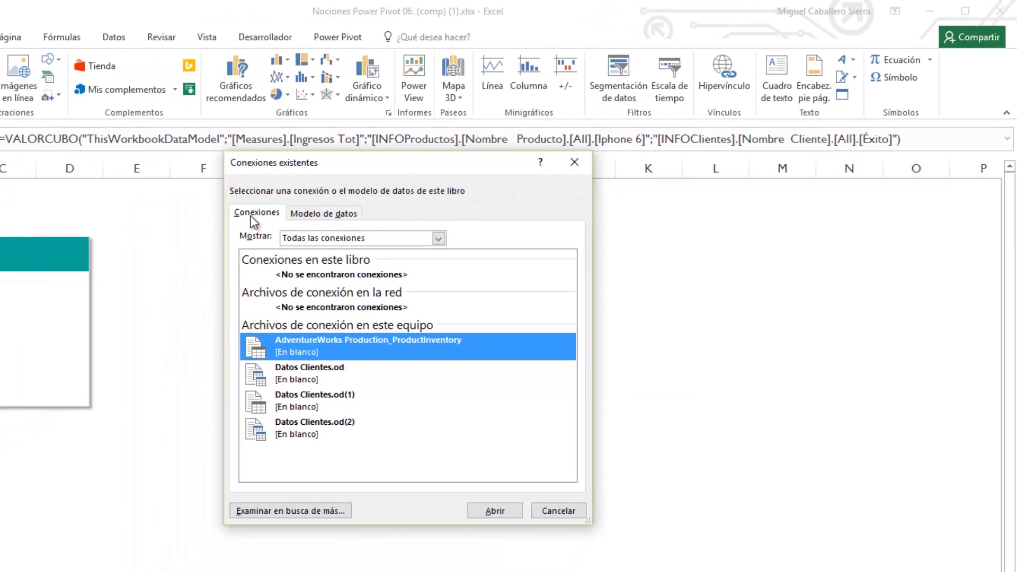
pyautogui.click(320, 217)
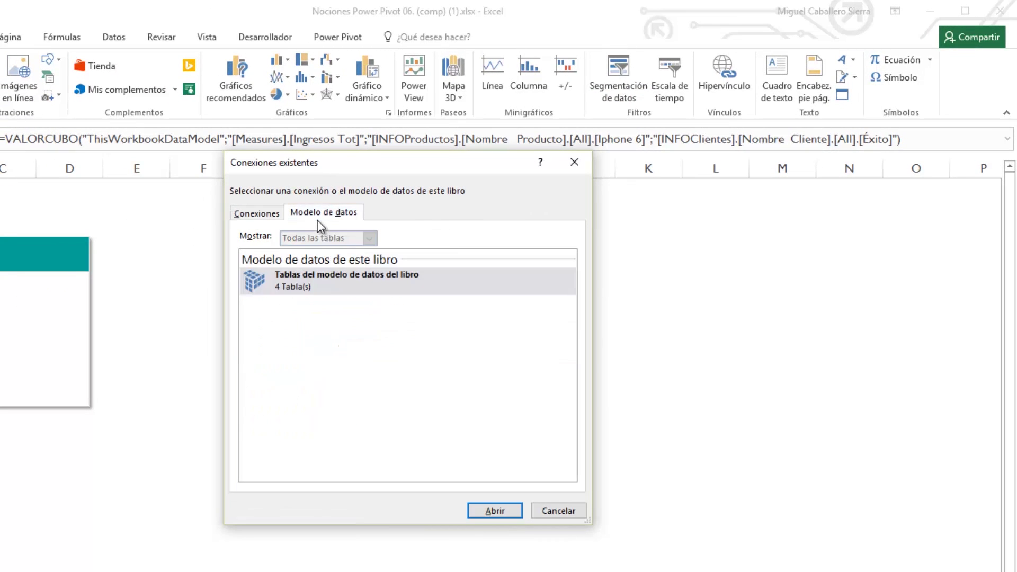
pyautogui.click(303, 282)
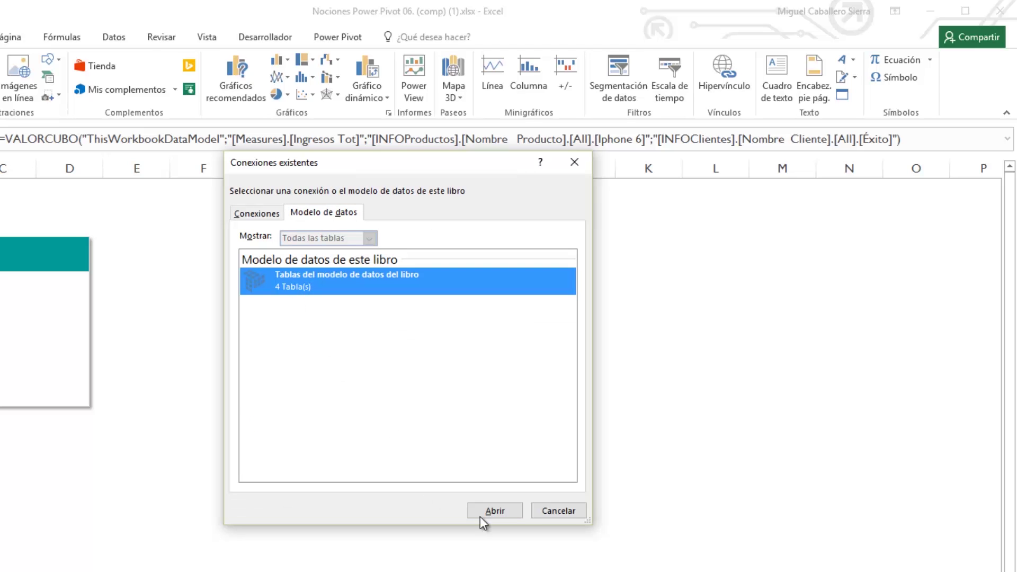
pyautogui.click(483, 513)
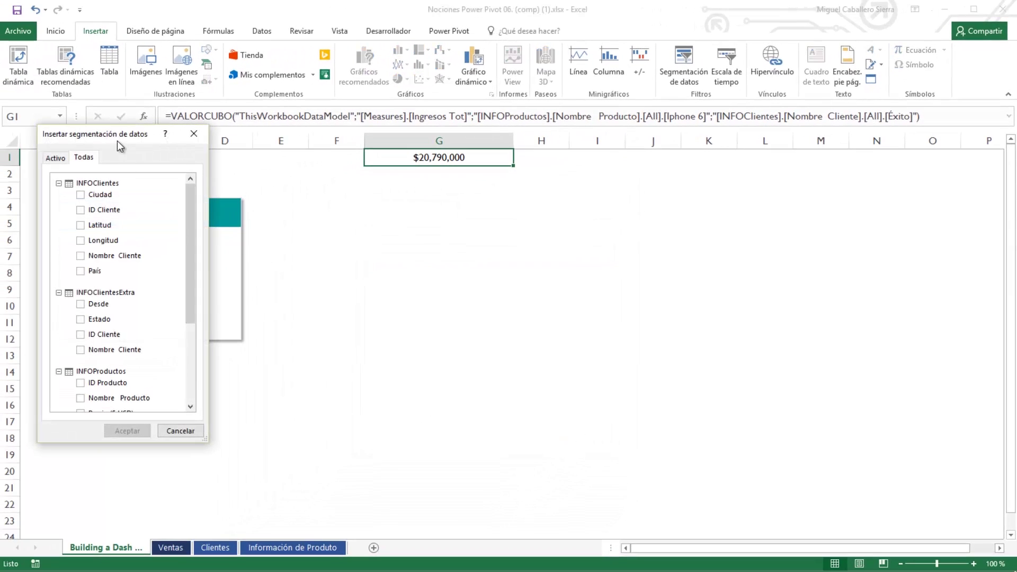
# Insert a slicer for the Ciudad field of INFOClientes and place it beside the Éxito card, below cell G1.
pyautogui.moveTo(117, 141); pyautogui.dragTo(211, 101)
pyautogui.moveTo(288, 213)
pyautogui.mouseDown()
pyautogui.moveTo(288, 247)
pyautogui.moveTo(286, 212)
pyautogui.mouseUp()
pyautogui.click(175, 154)
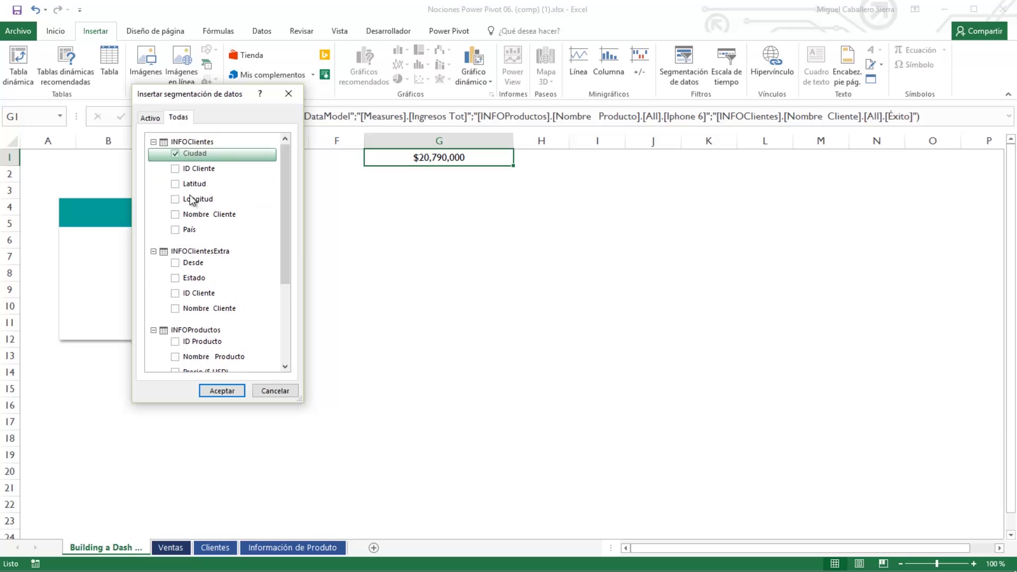
pyautogui.click(222, 391)
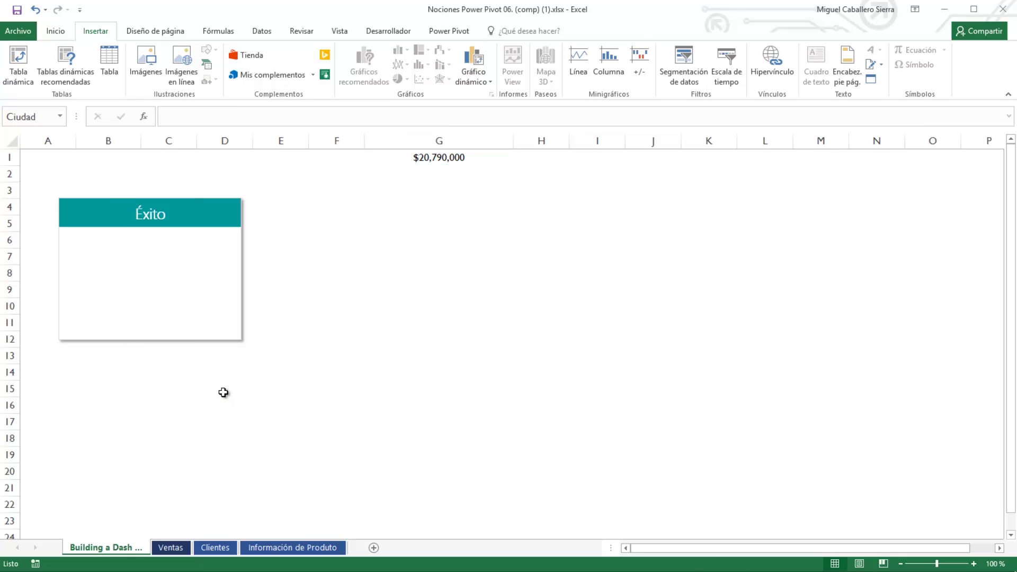
pyautogui.moveTo(492, 277); pyautogui.dragTo(344, 204)
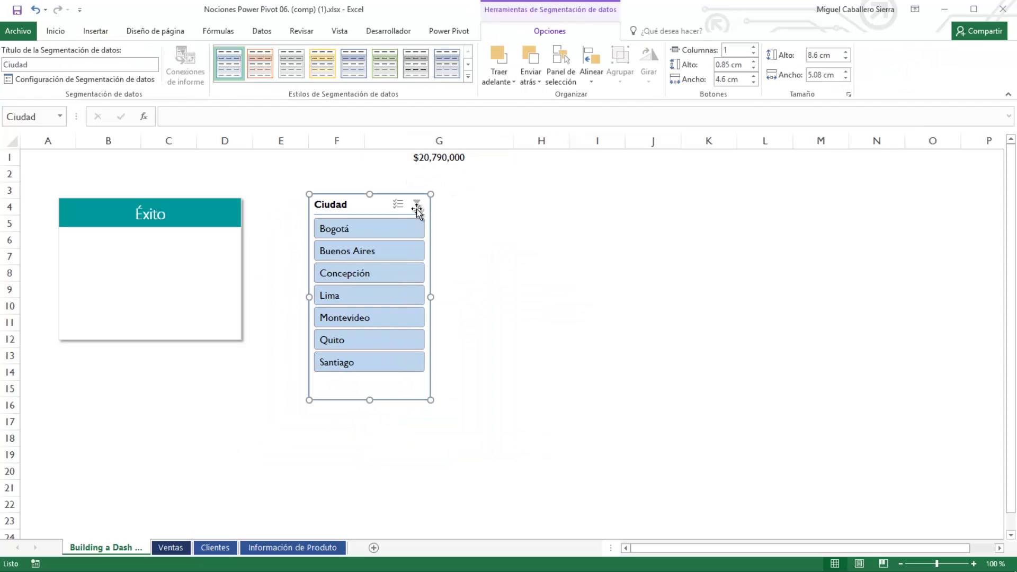
pyautogui.click(430, 152)
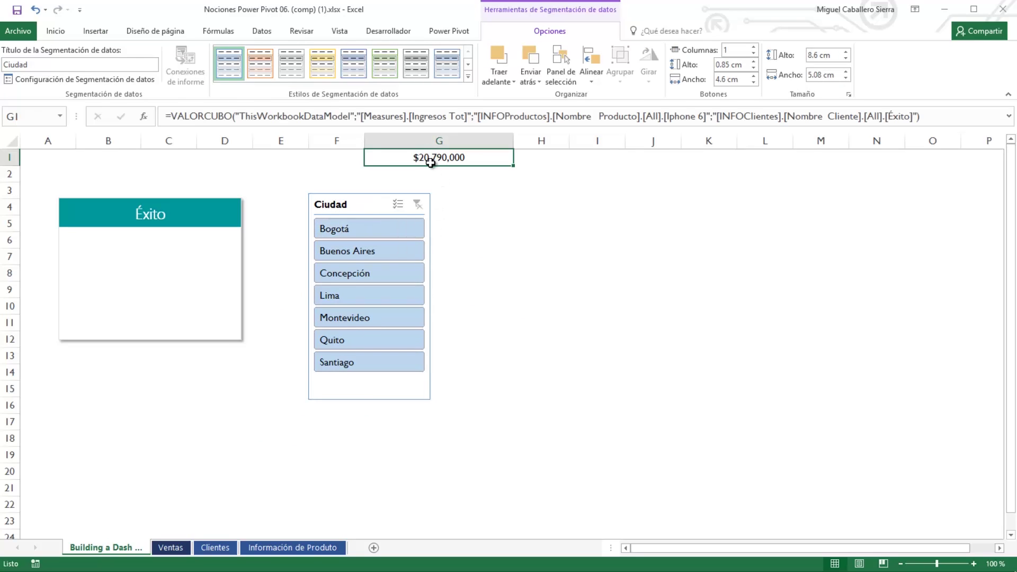
pyautogui.click(917, 118)
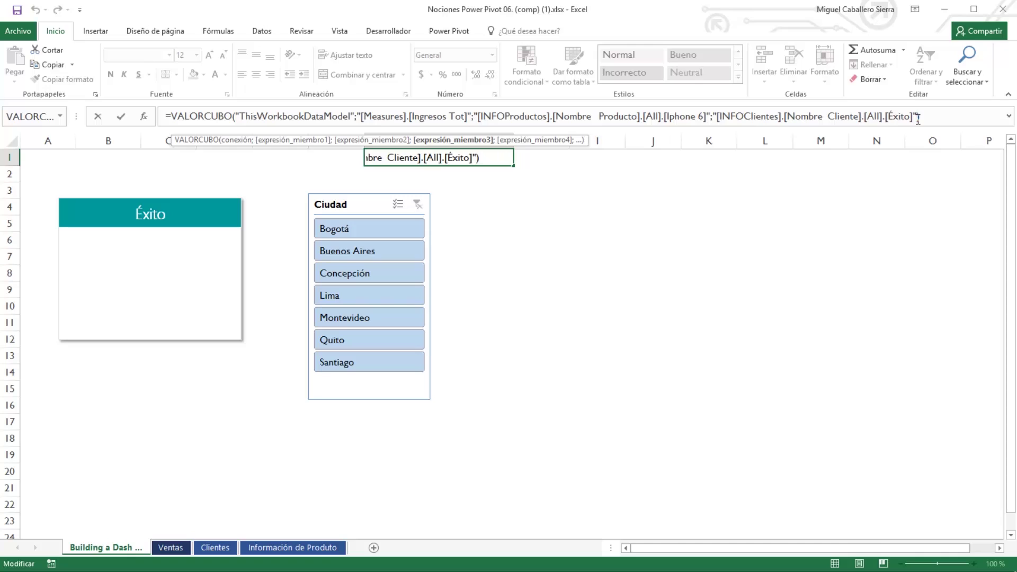
pyautogui.write(';S')
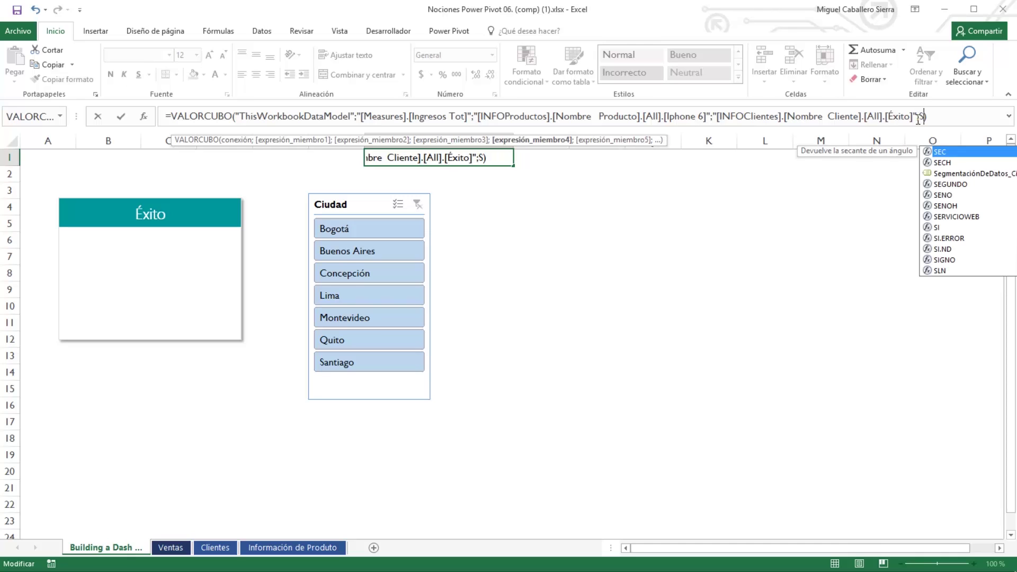
pyautogui.press('Down')
pyautogui.press('Down')
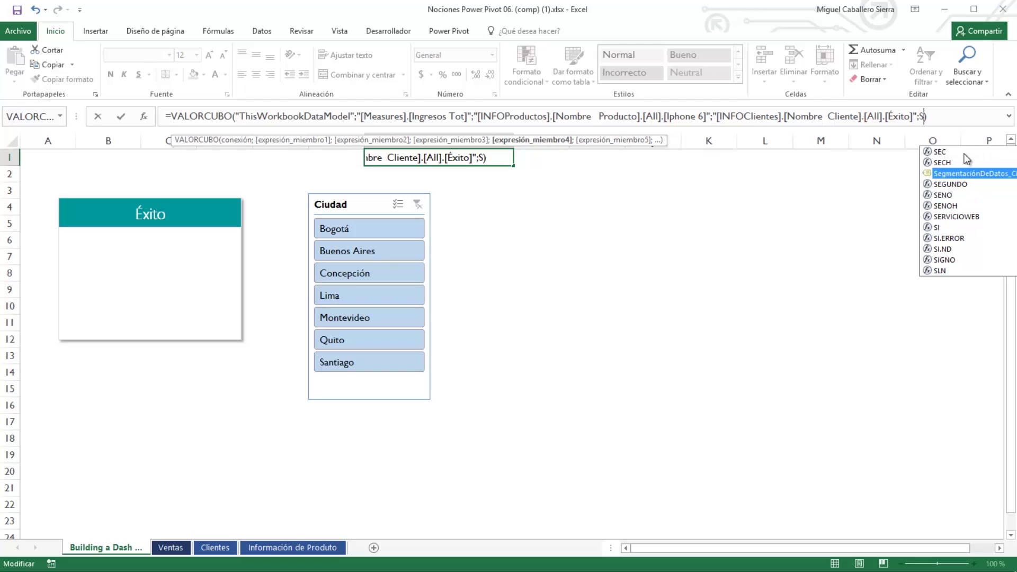
pyautogui.press('Escape')
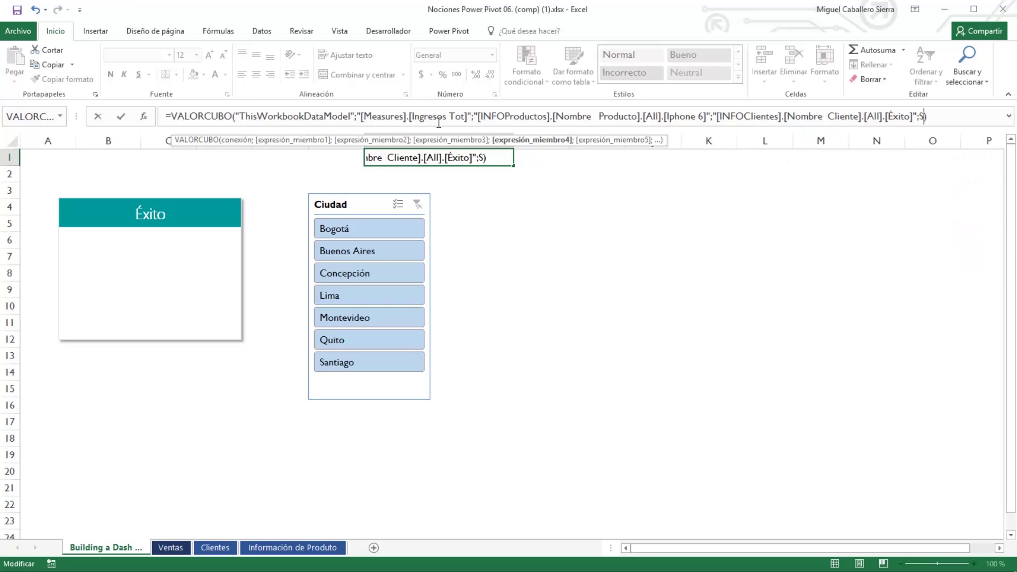
pyautogui.press('BackSpace')
pyautogui.press('BackSpace')
pyautogui.hotkey('ctrl', 'Return')
# Enlarge the formula bar and put each member expression of G1's VALORCUBO formula on its own line.
pyautogui.moveTo(446, 140); pyautogui.dragTo(443, 179)
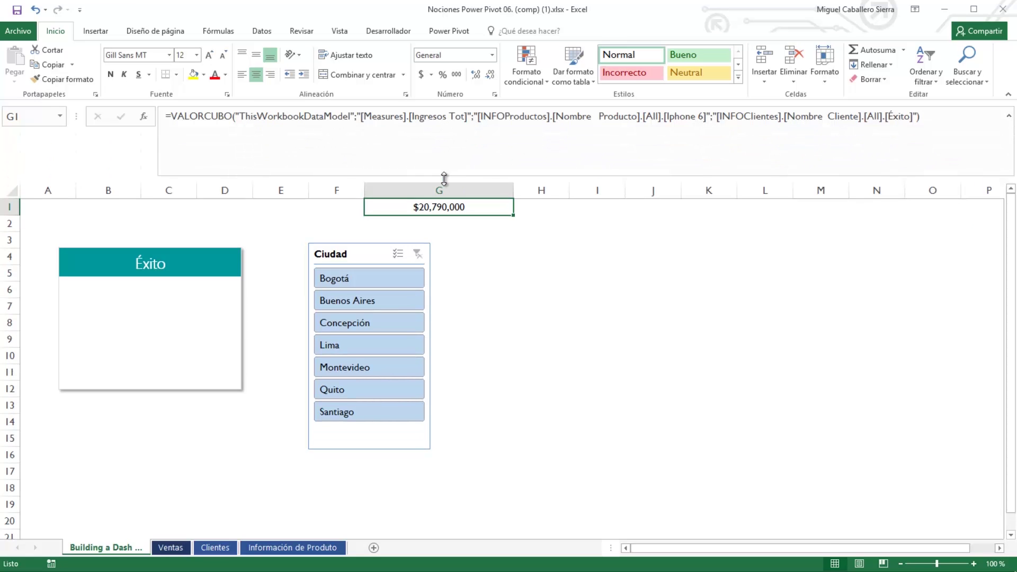
pyautogui.click(358, 117)
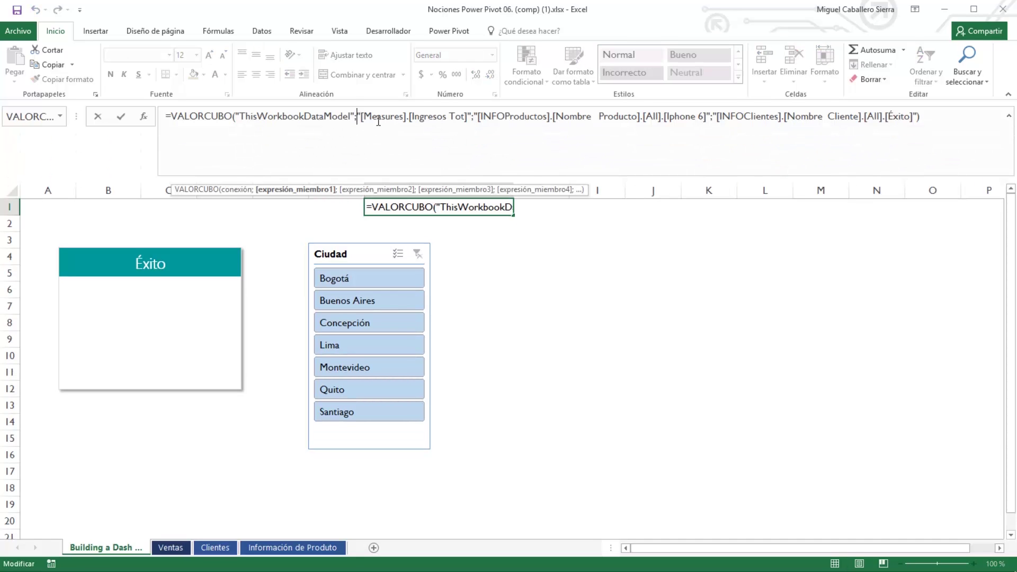
pyautogui.hotkey('alt', 'Return')
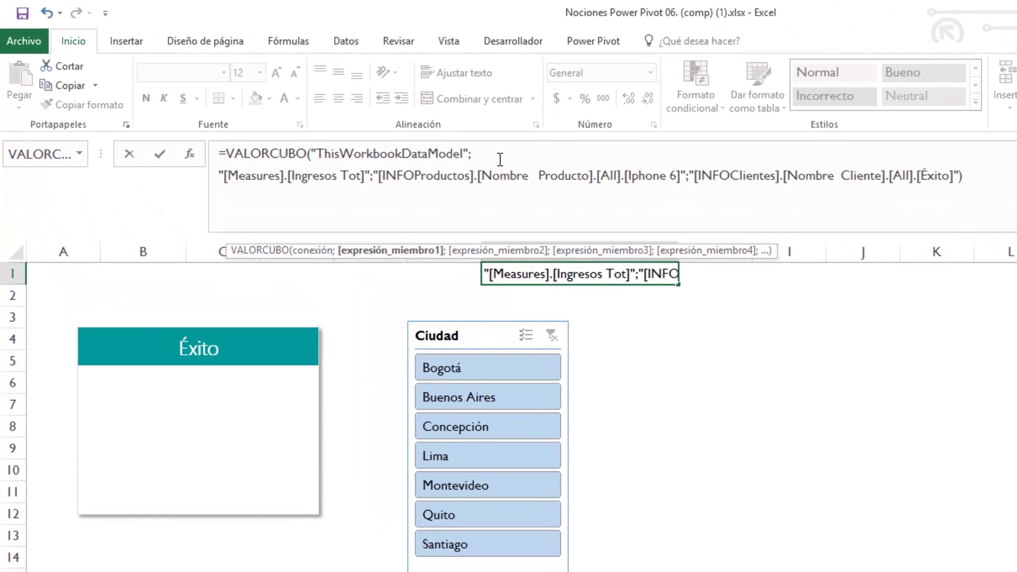
pyautogui.click(380, 175)
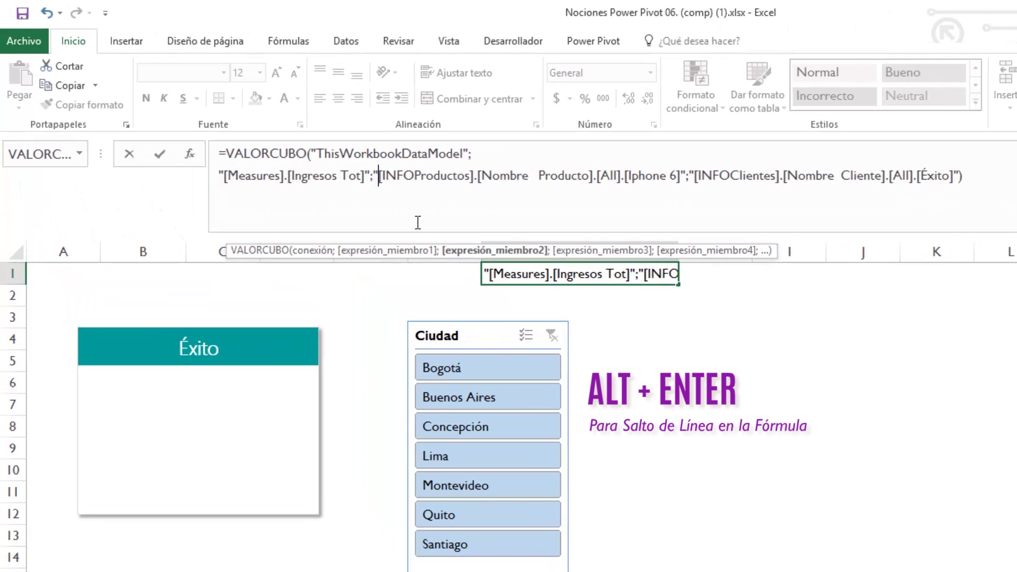
pyautogui.hotkey('alt', 'Return')
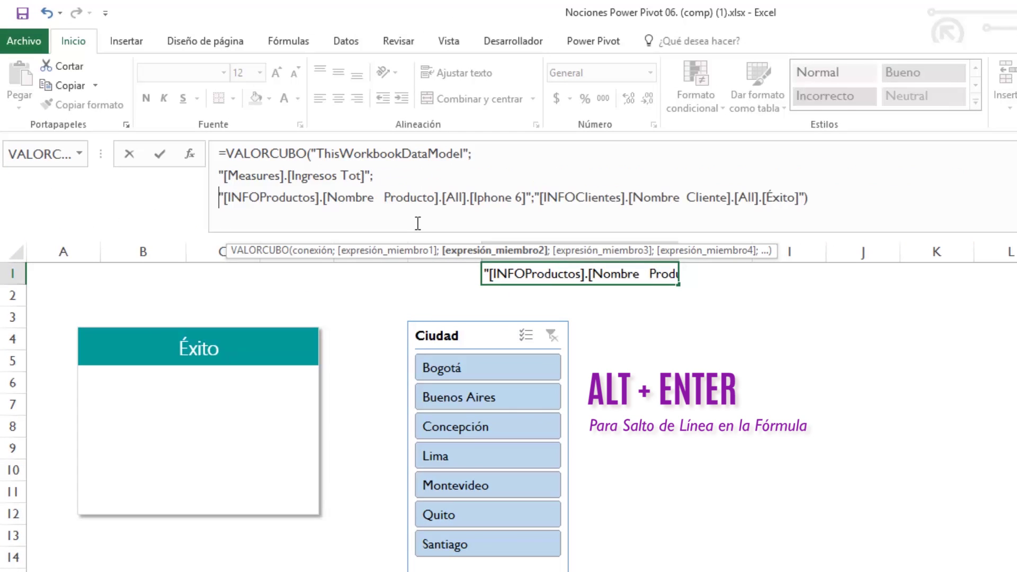
pyautogui.click(536, 198)
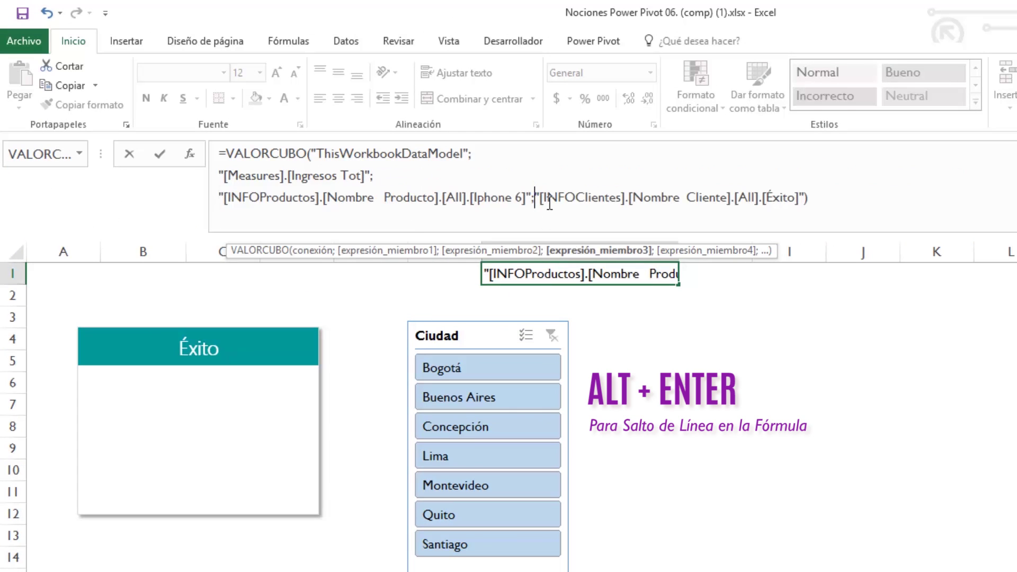
pyautogui.hotkey('alt', 'Return')
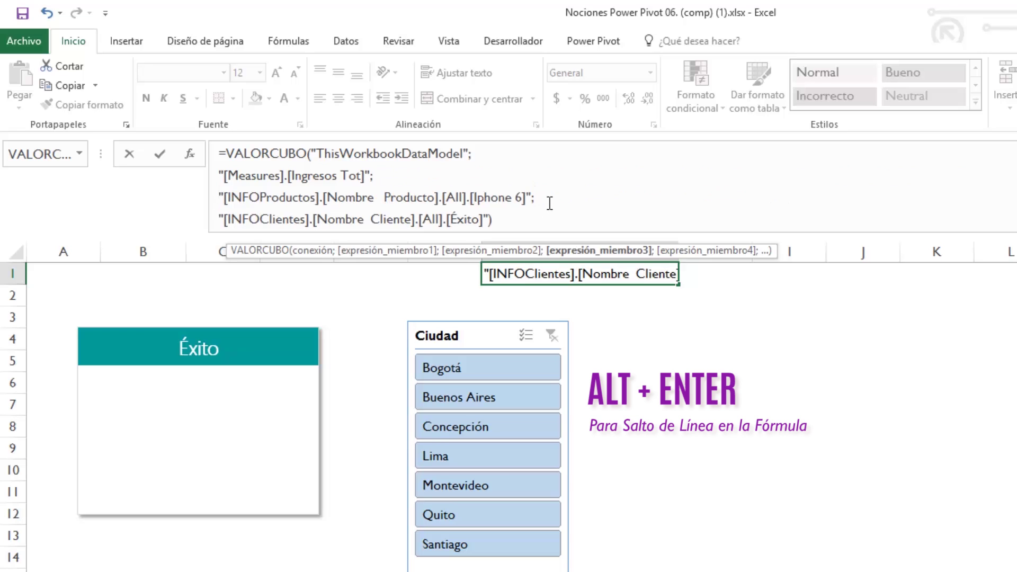
pyautogui.moveTo(562, 231); pyautogui.dragTo(562, 253)
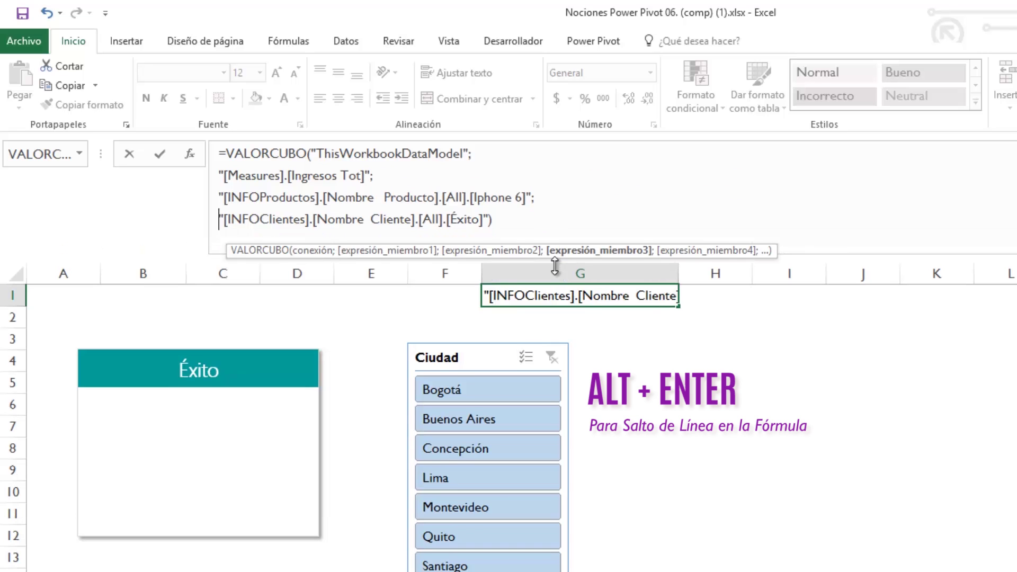
pyautogui.click(489, 217)
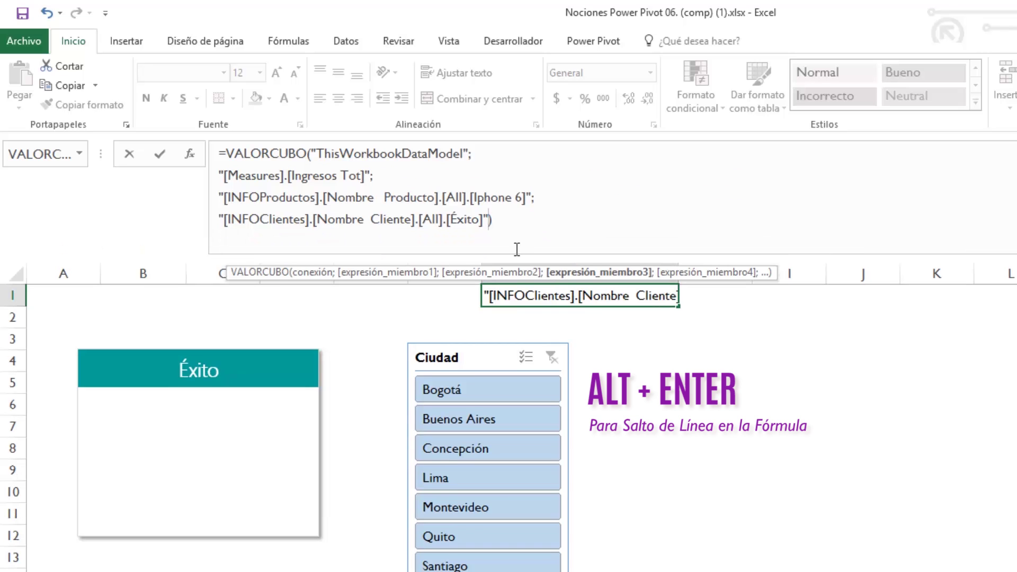
# Add SegmentaciónDeDatos_Ciudad on a new line as the fourth member expression of G1's VALORCUBO formula and enter it.
pyautogui.write(';')
pyautogui.hotkey('alt', 'Return')
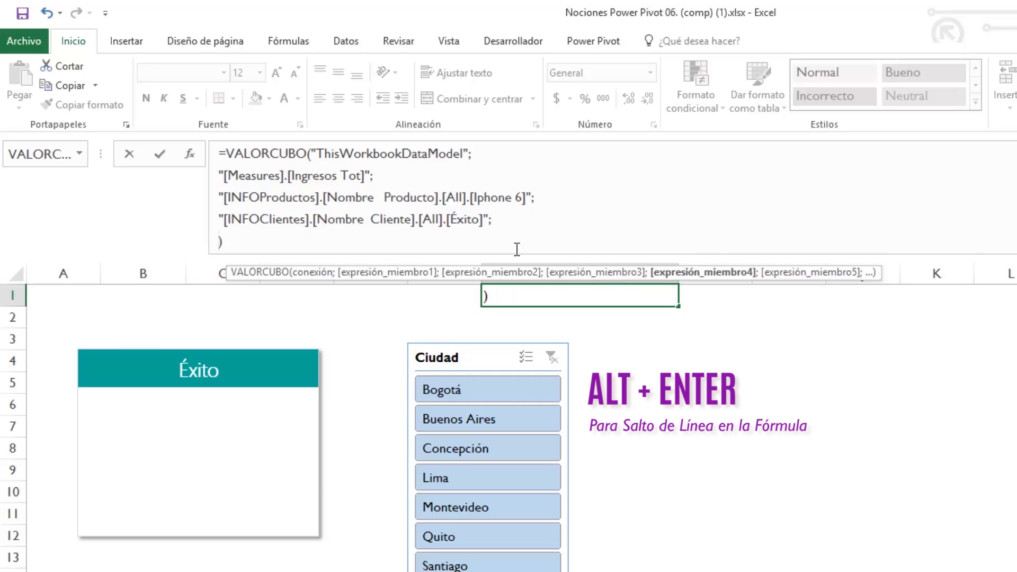
pyautogui.write('S')
pyautogui.press('Down')
pyautogui.press('Down')
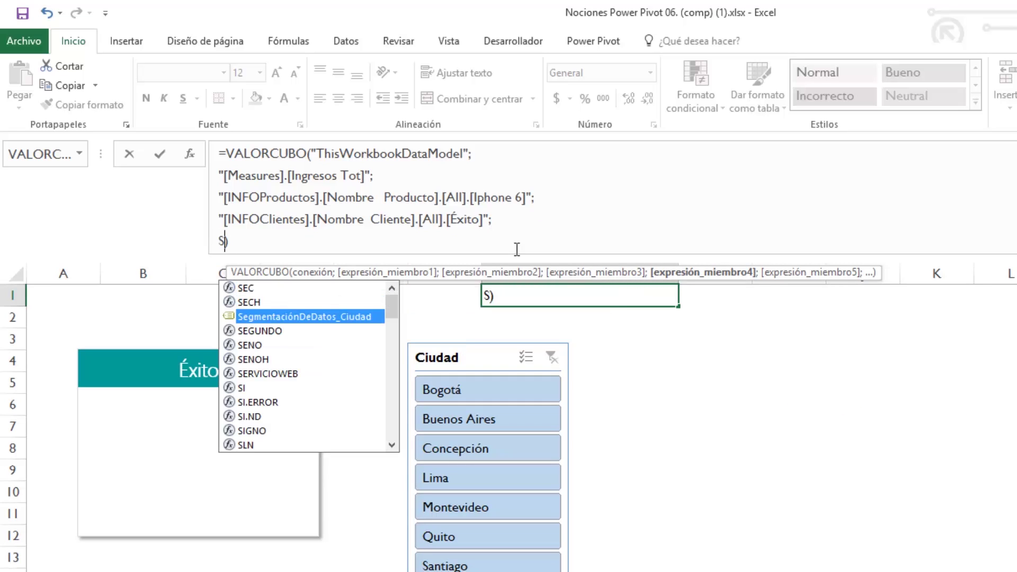
pyautogui.press('Tab')
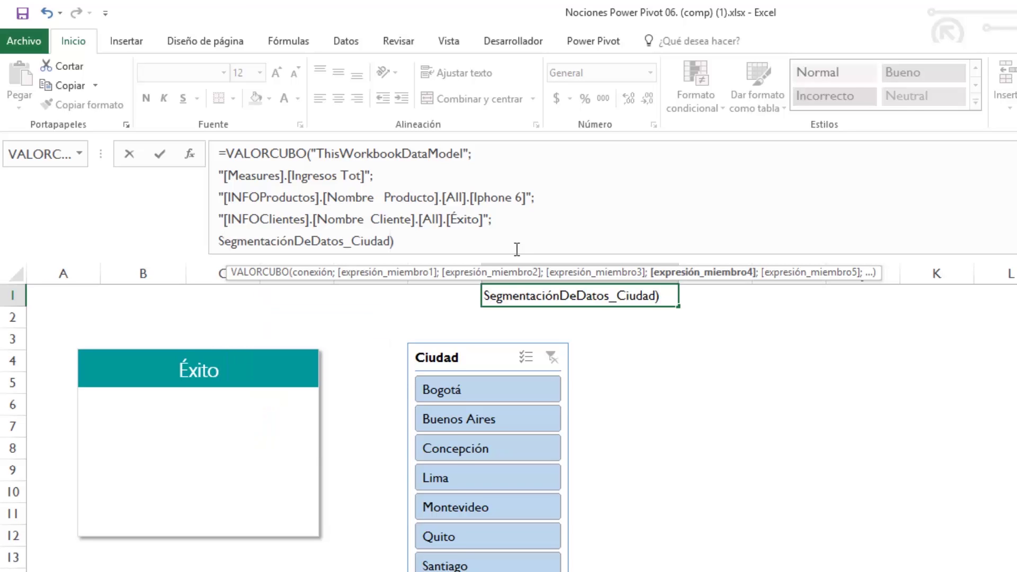
pyautogui.press('Return')
pyautogui.click(683, 389)
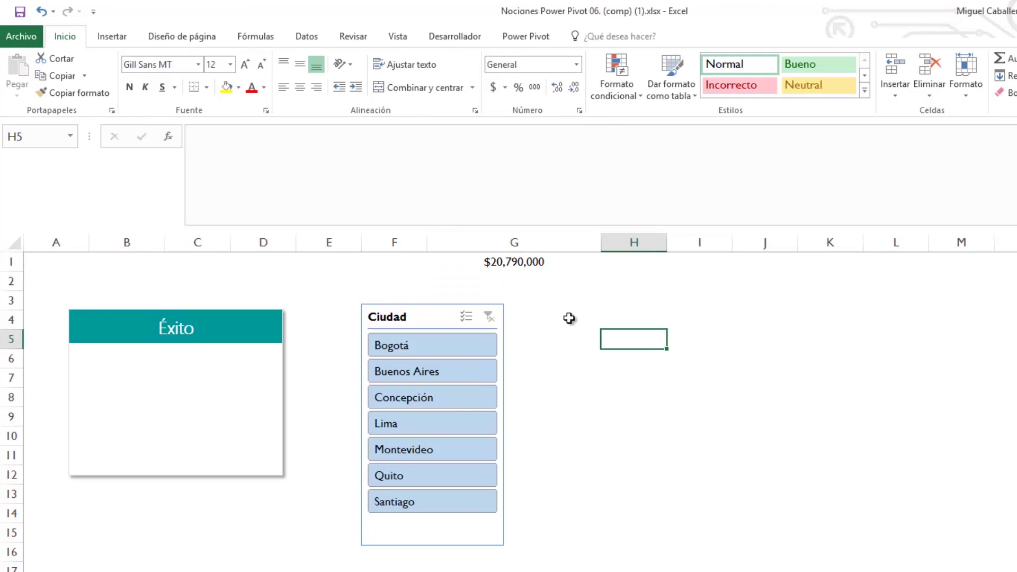
pyautogui.click(516, 265)
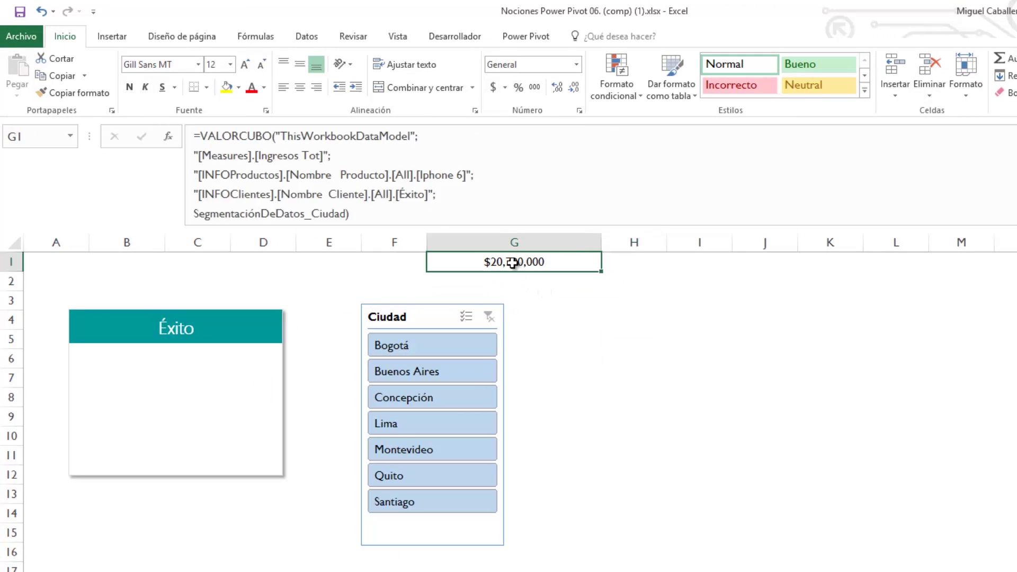
# Test G1's response to the Ciudad slicer with several single cities, including Buenos Aires, Quito and Montevideo, and clear the filter.
pyautogui.click(485, 377)
pyautogui.click(459, 471)
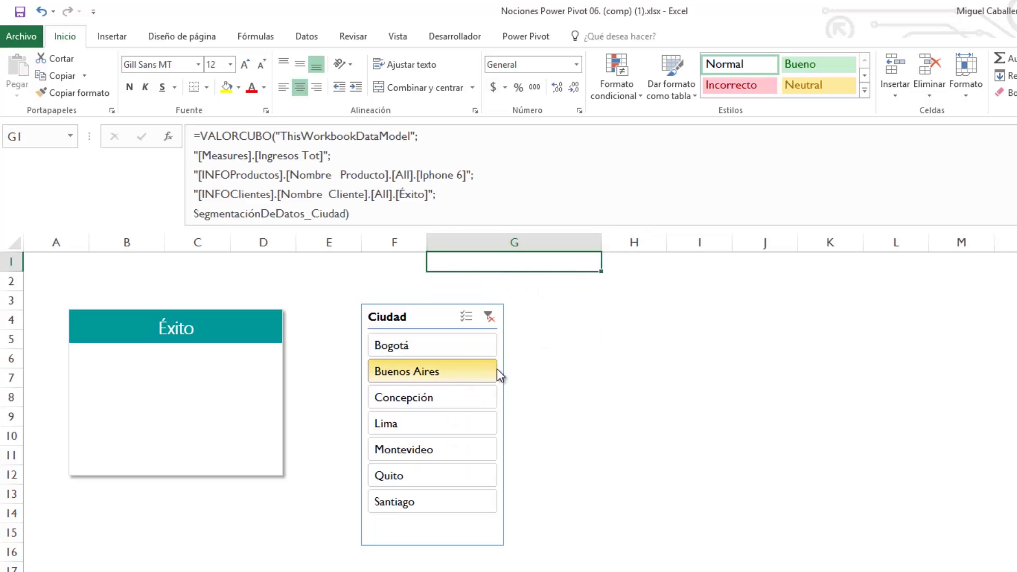
pyautogui.click(465, 422)
pyautogui.click(466, 488)
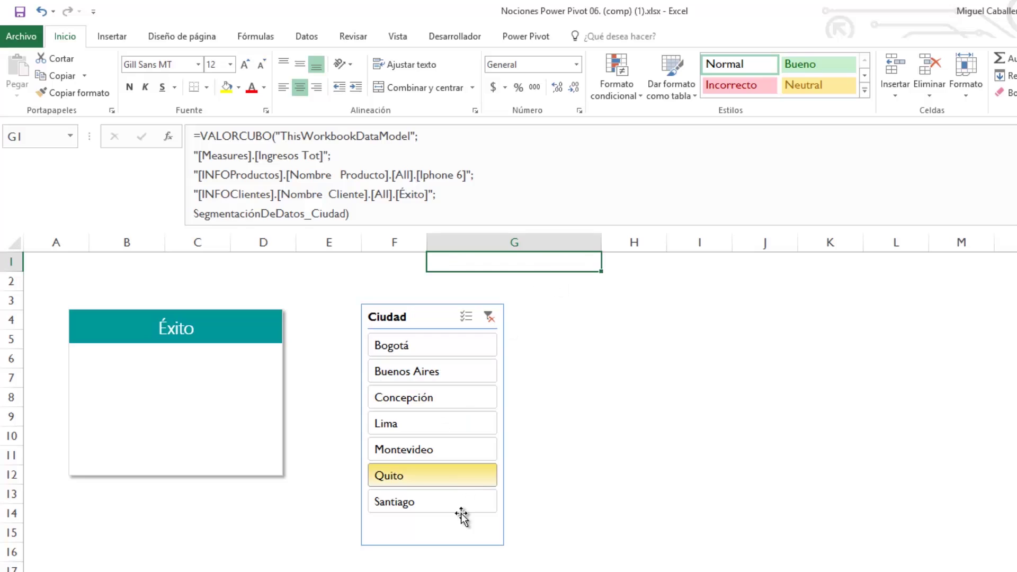
pyautogui.click(450, 449)
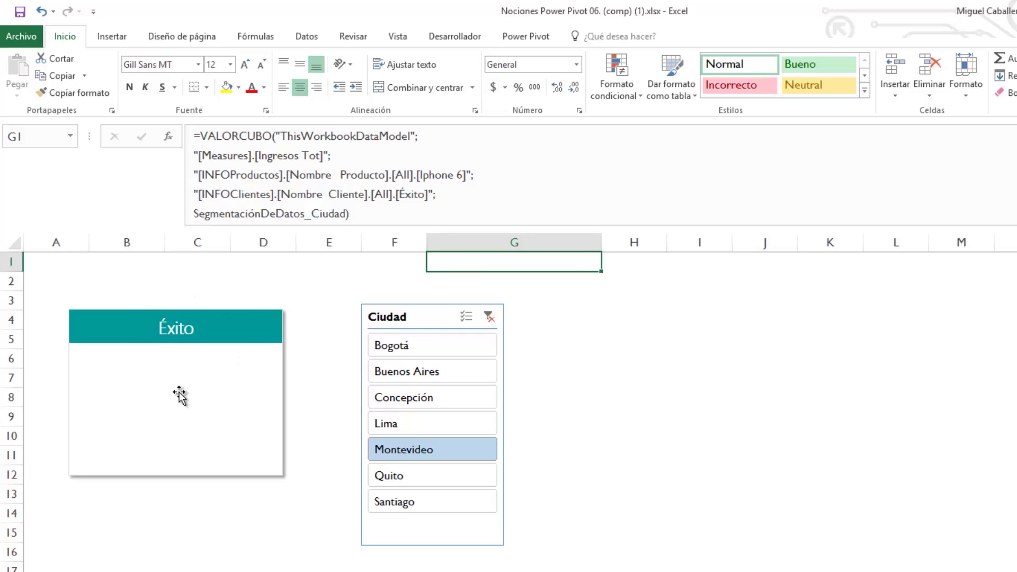
pyautogui.click(389, 350)
pyautogui.click(488, 317)
pyautogui.click(489, 317)
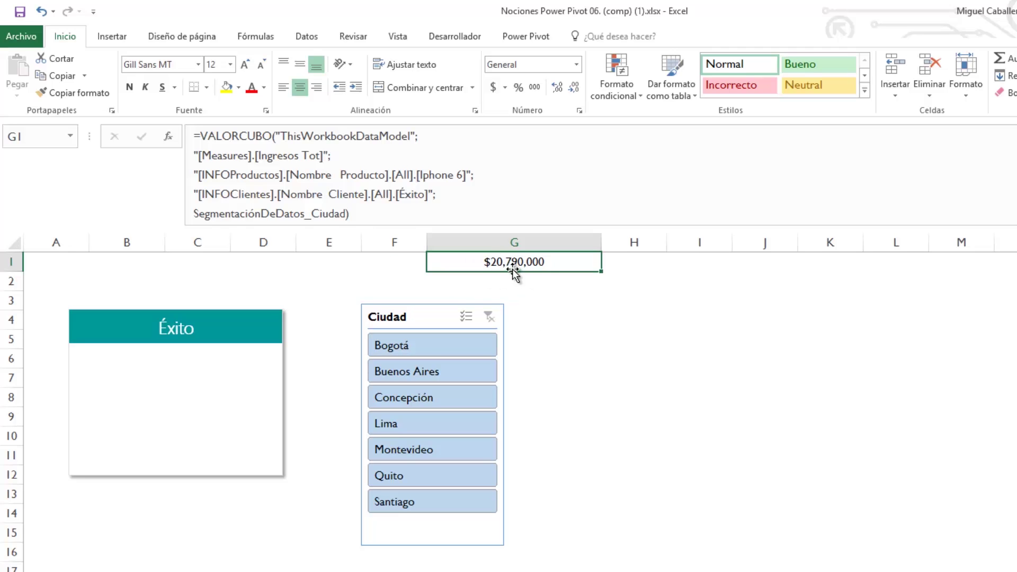
# Insert a timeline for the Fecha field of RegistroDeVentas from the workbook's data model and place it beside the Ciudad slicer.
pyautogui.click(111, 38)
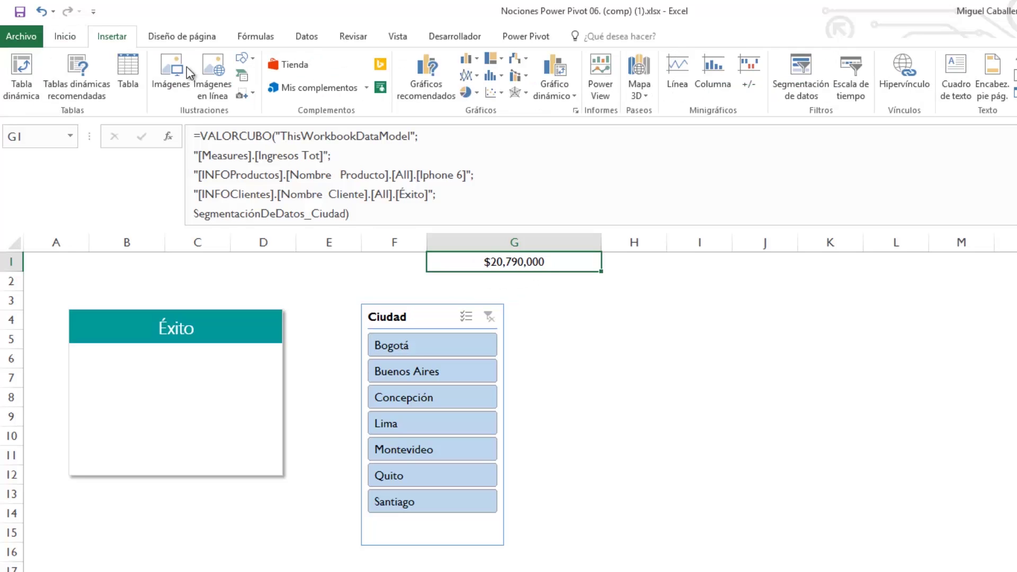
pyautogui.click(864, 69)
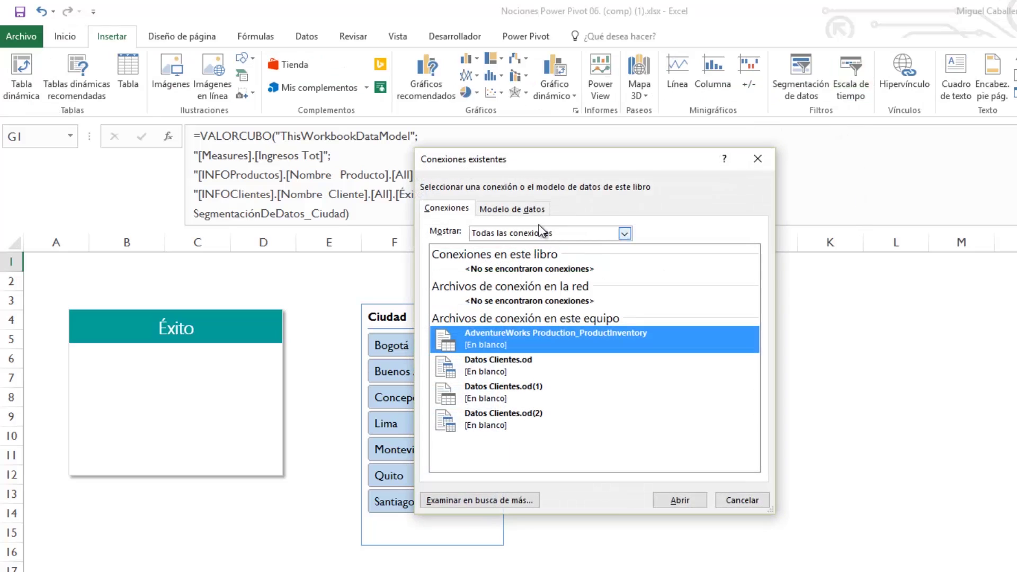
pyautogui.click(515, 210)
pyautogui.click(680, 500)
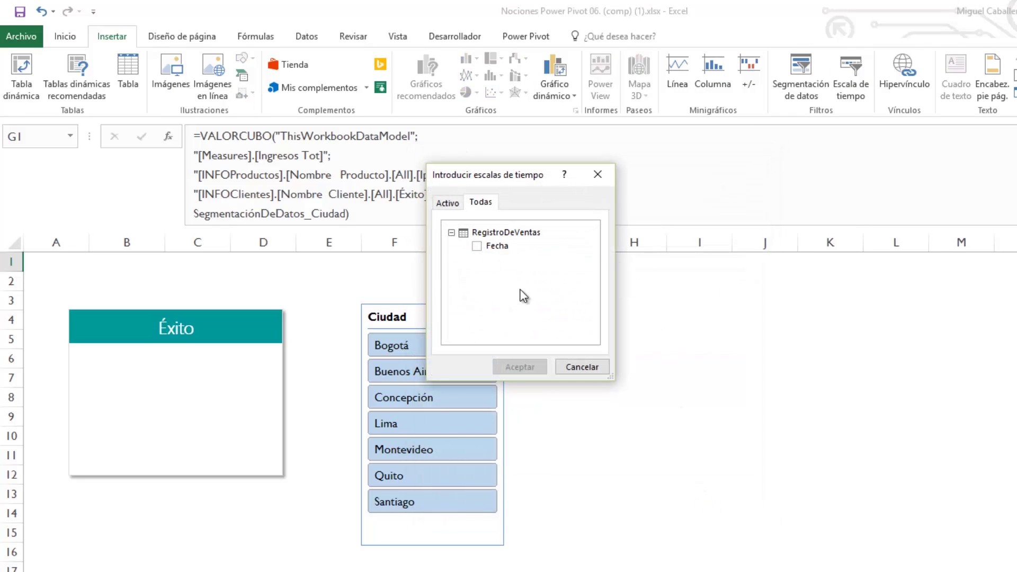
pyautogui.click(483, 245)
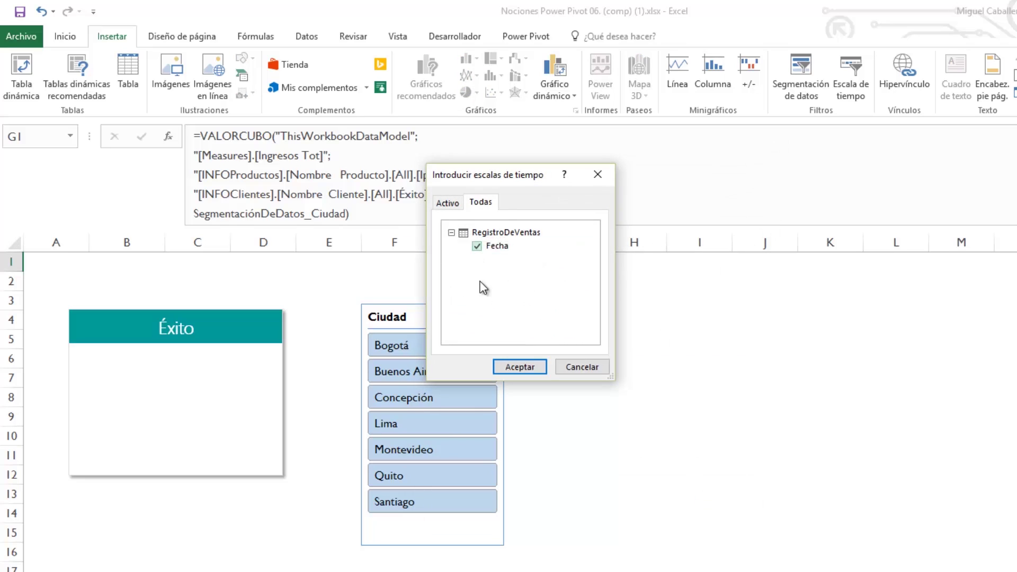
pyautogui.click(525, 371)
pyautogui.moveTo(547, 407); pyautogui.dragTo(610, 343)
# Replace SegmentaciónDeDatos_Ciudad with Timeline_Fecha in G1's VALORCUBO formula and enter it.
pyautogui.click(441, 320)
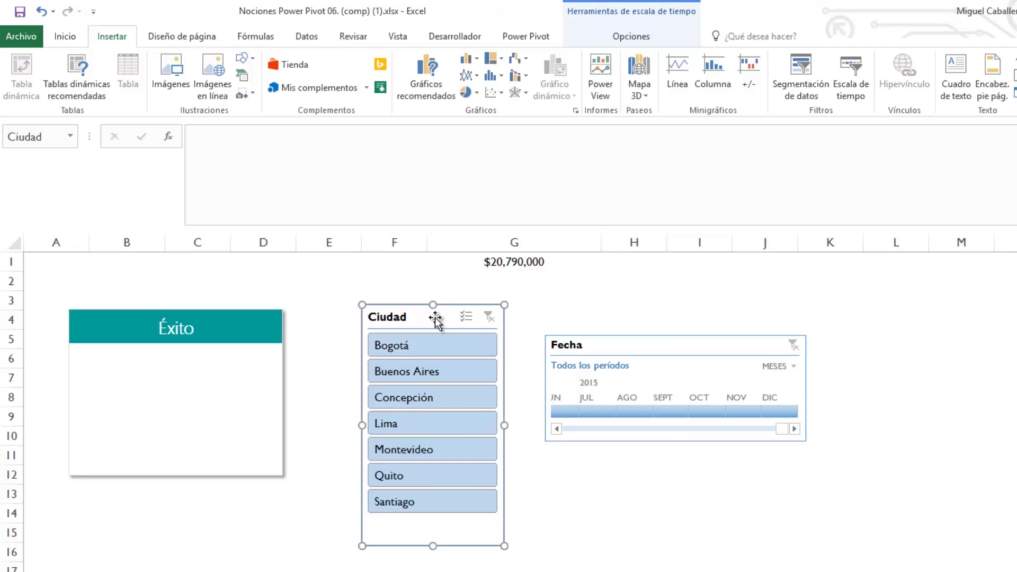
pyautogui.click(524, 262)
pyautogui.click(342, 213)
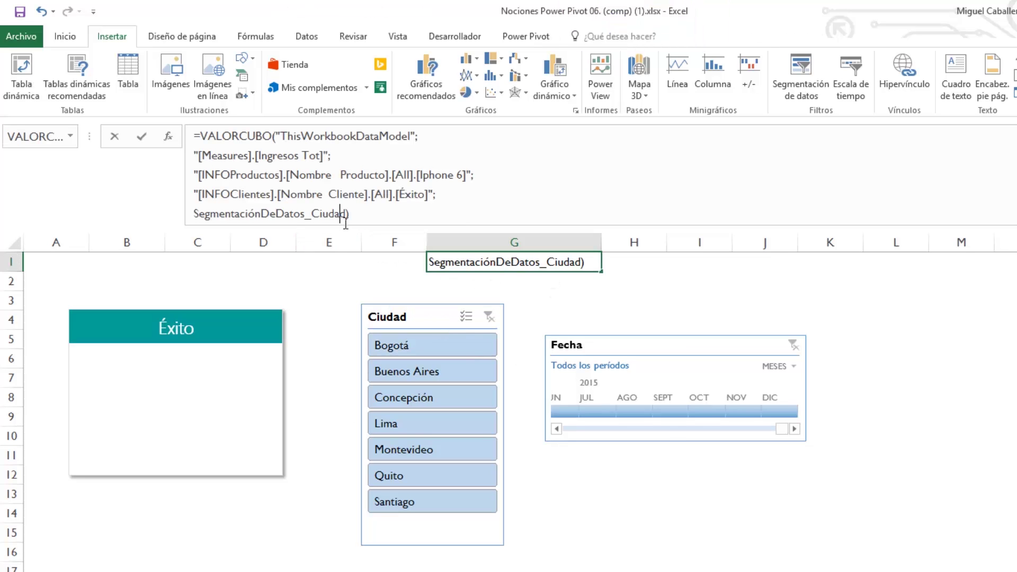
pyautogui.keyDown('shift'); pyautogui.click(195, 213); pyautogui.keyUp('shift')
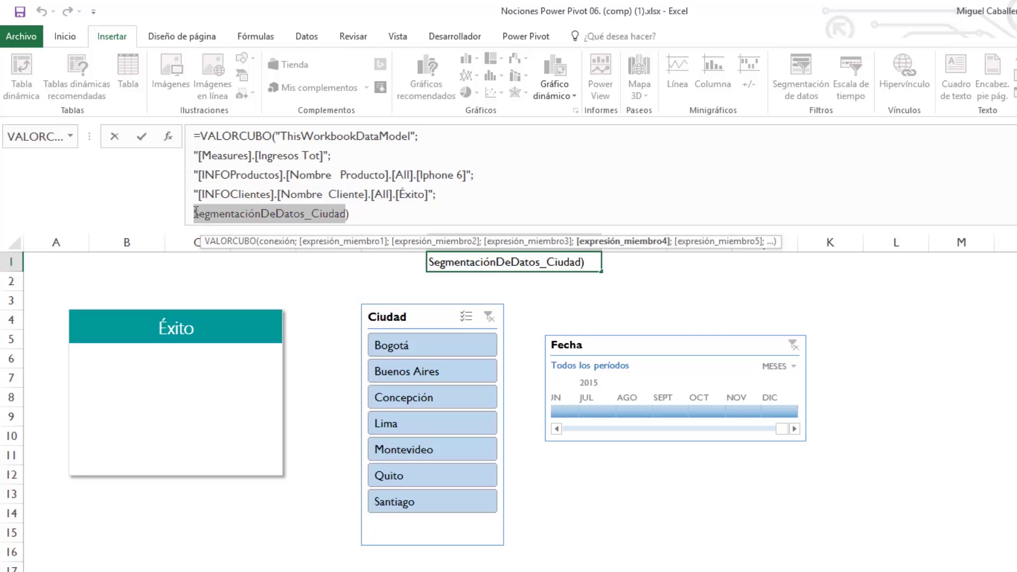
pyautogui.press('BackSpace')
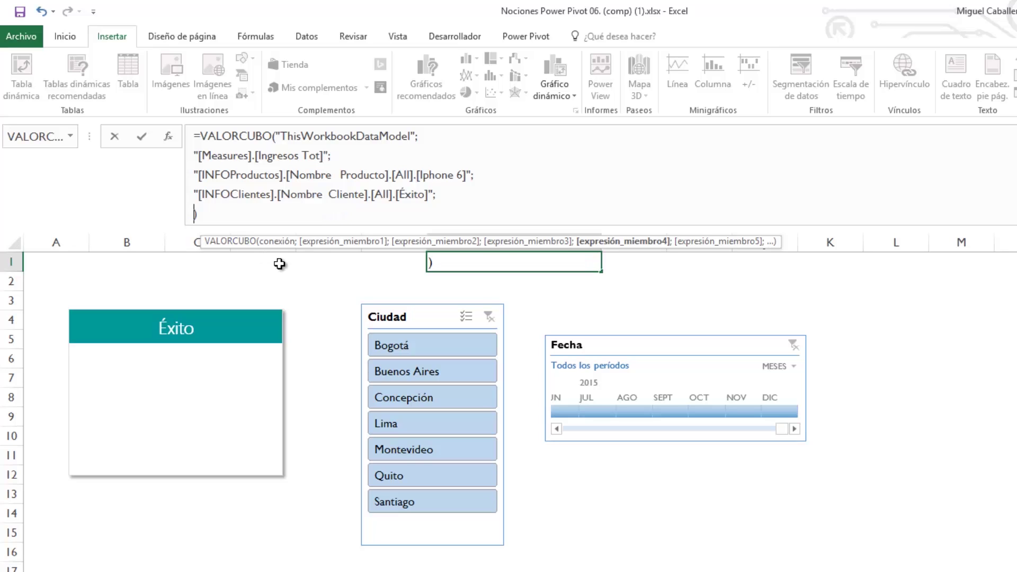
pyautogui.write('T')
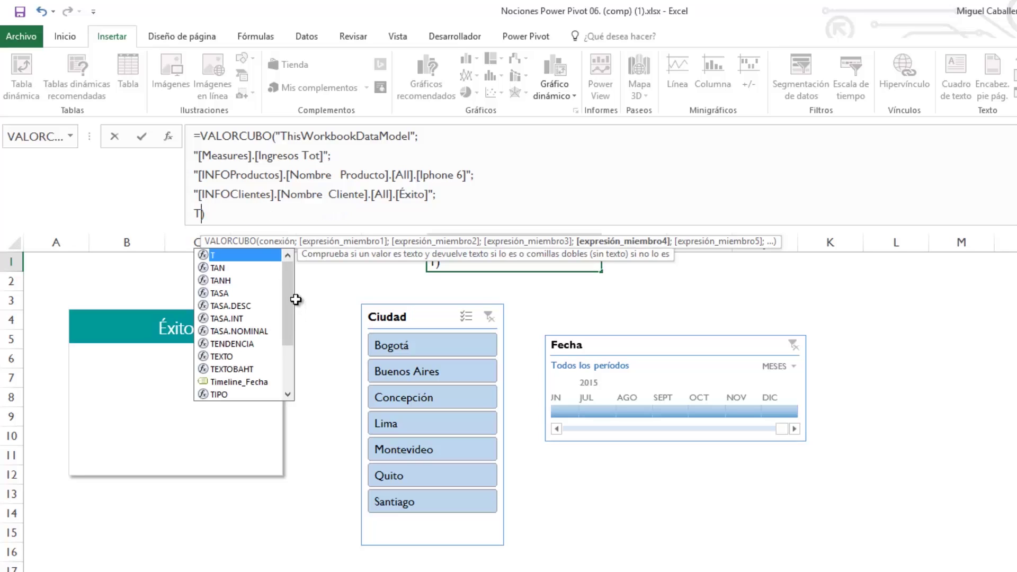
pyautogui.moveTo(289, 303); pyautogui.dragTo(290, 322)
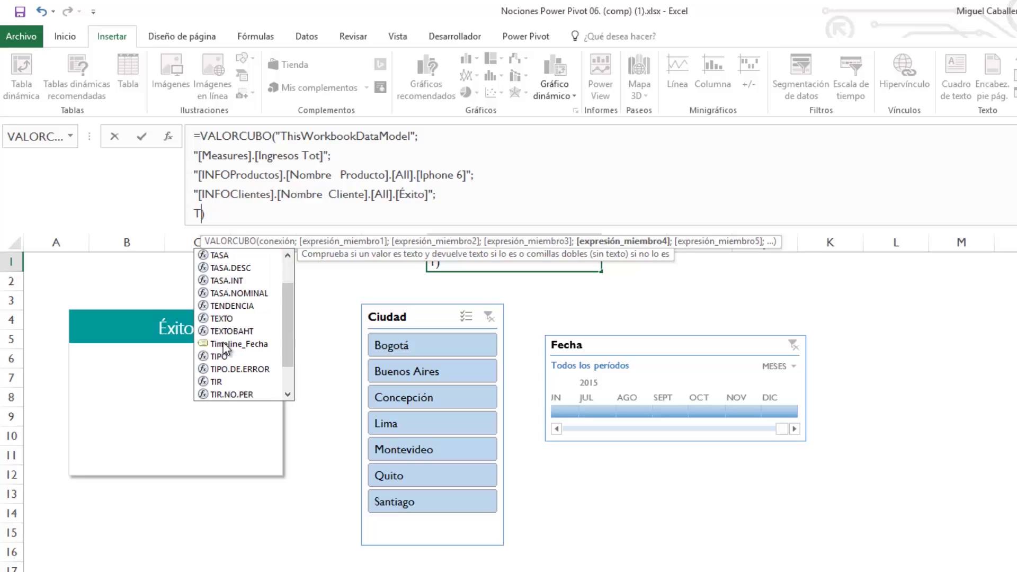
pyautogui.click(242, 345)
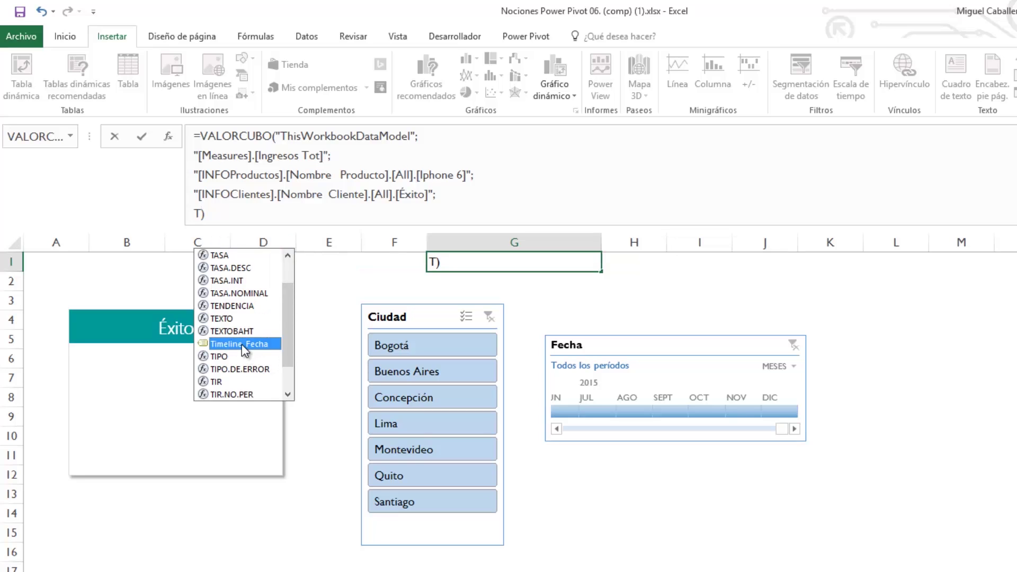
pyautogui.doubleClick(242, 344)
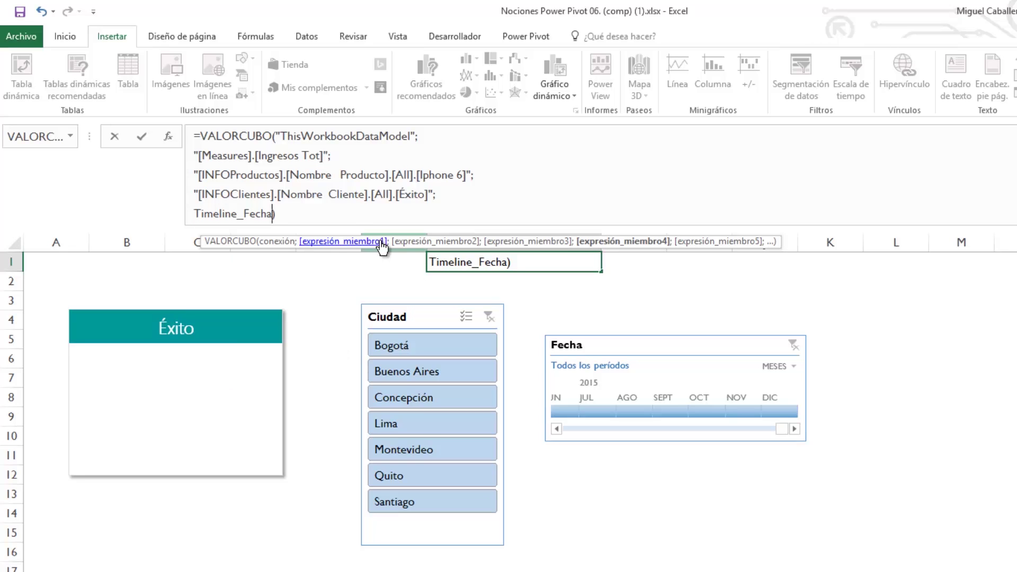
pyautogui.press('Return')
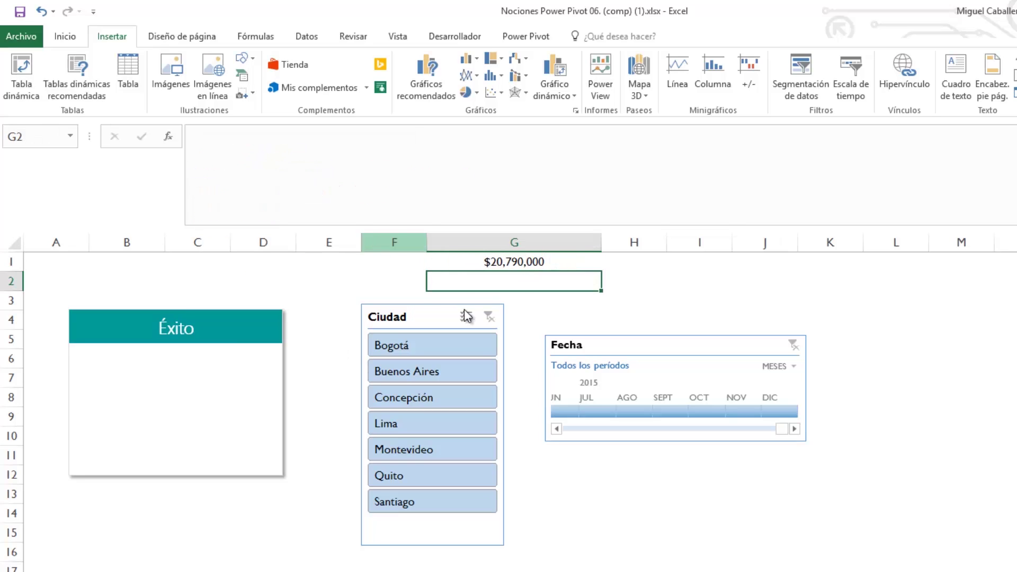
# Filter the Fecha timeline to September 2015 and switch it to August 2015.
pyautogui.click(683, 500)
pyautogui.click(662, 412)
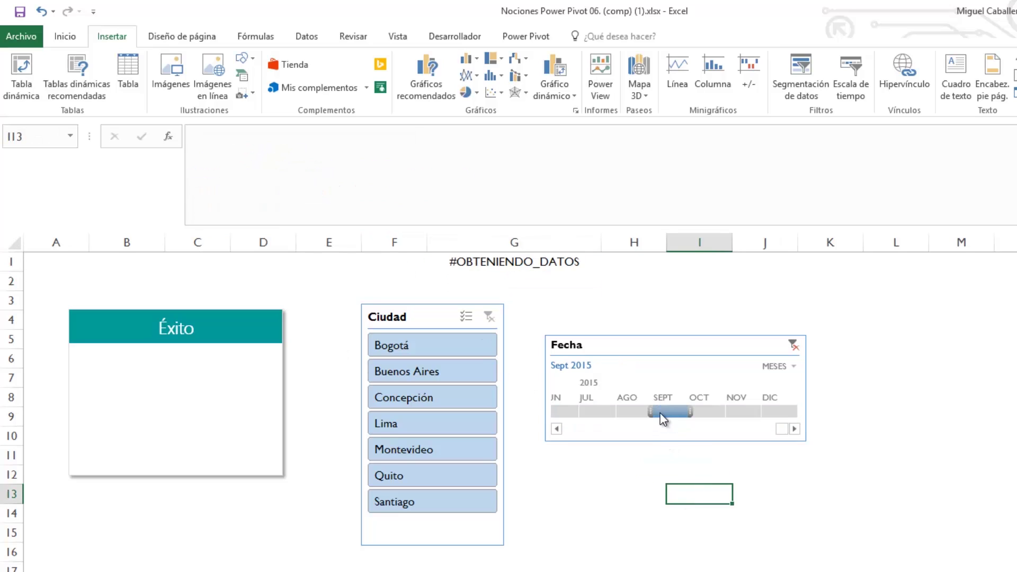
pyautogui.click(630, 412)
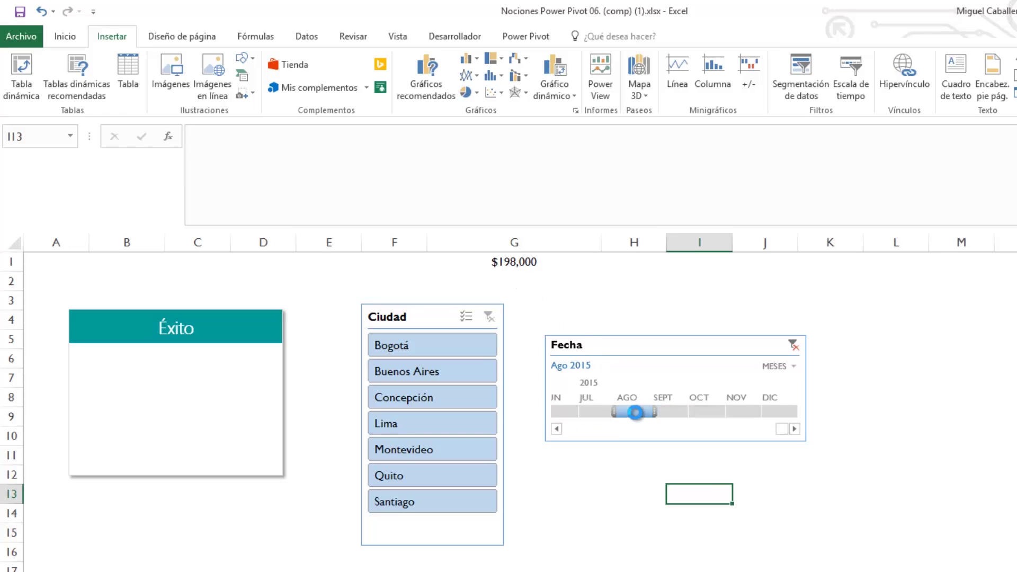
# Delete the Ciudad slicer and move the Fecha timeline into its place beside the Éxito card, below G1.
pyautogui.click(442, 318)
pyautogui.press('Delete')
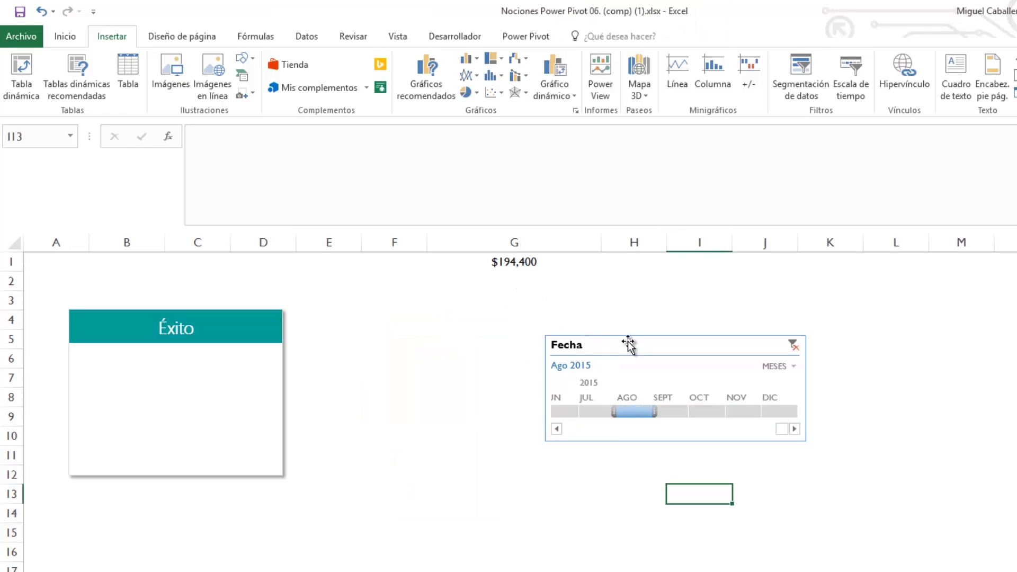
pyautogui.moveTo(634, 343); pyautogui.dragTo(468, 303)
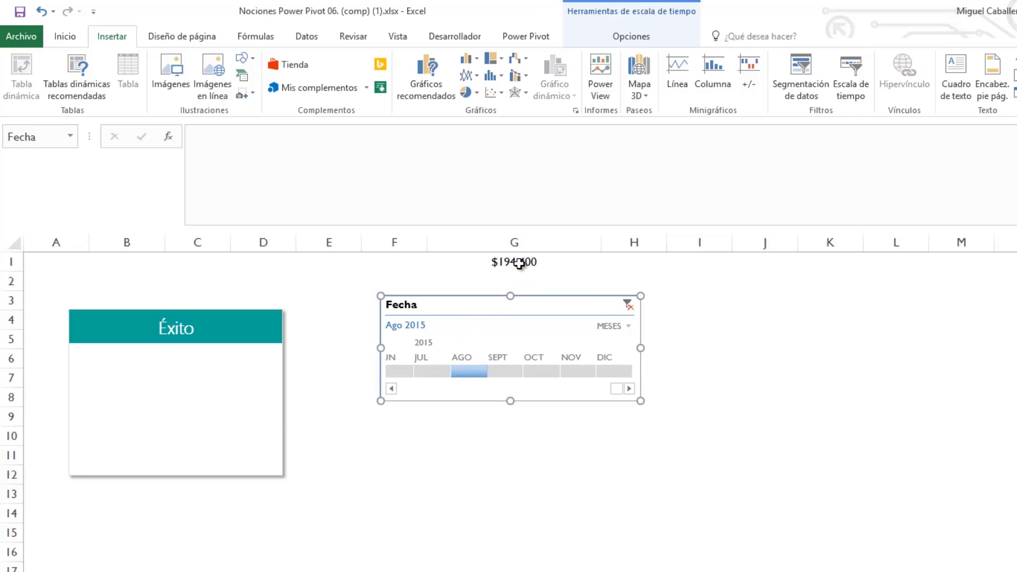
# Select G1 and test its formula by switching the Fecha timeline between July, August and September 2015, finishing on August.
pyautogui.click(517, 261)
pyautogui.click(512, 373)
pyautogui.click(468, 372)
pyautogui.click(431, 373)
pyautogui.click(499, 374)
pyautogui.click(466, 372)
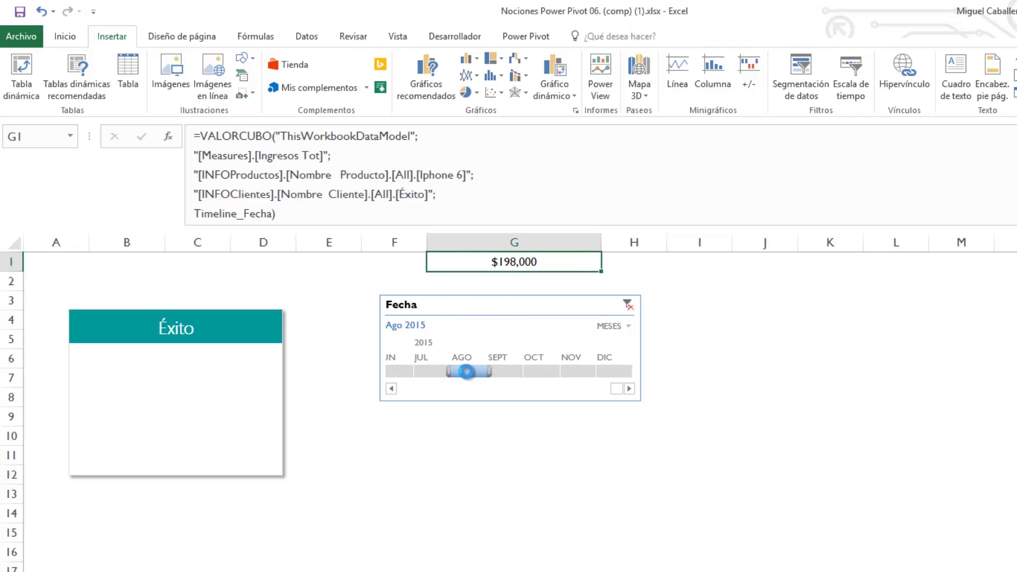